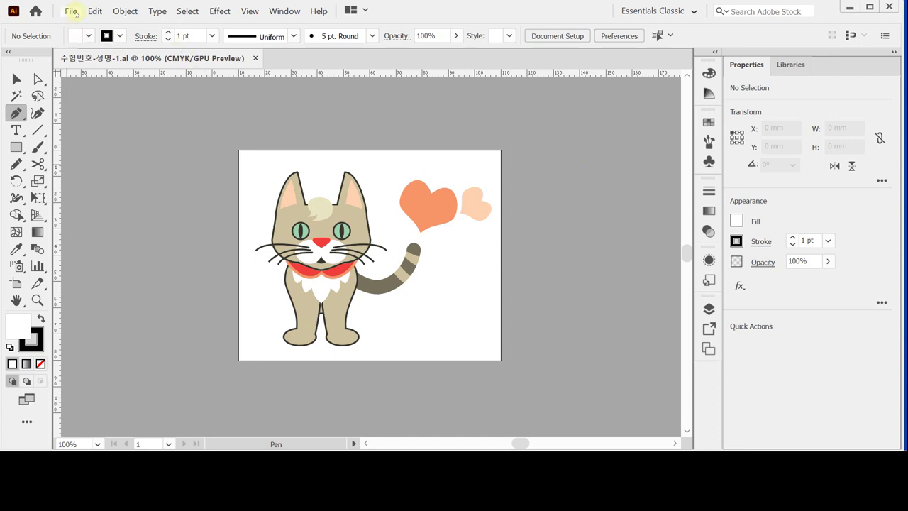
- Start a new document setup using millimeters as the units and a width of 100 mm
{"action": "left_click", "coordinate": [73, 12]}
{"action": "left_click", "coordinate": [85, 28]}
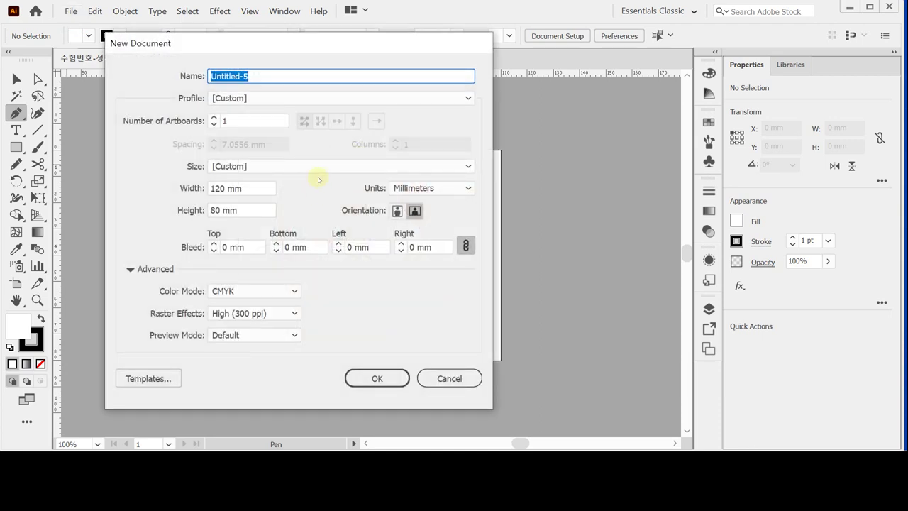
{"action": "left_click", "coordinate": [469, 187]}
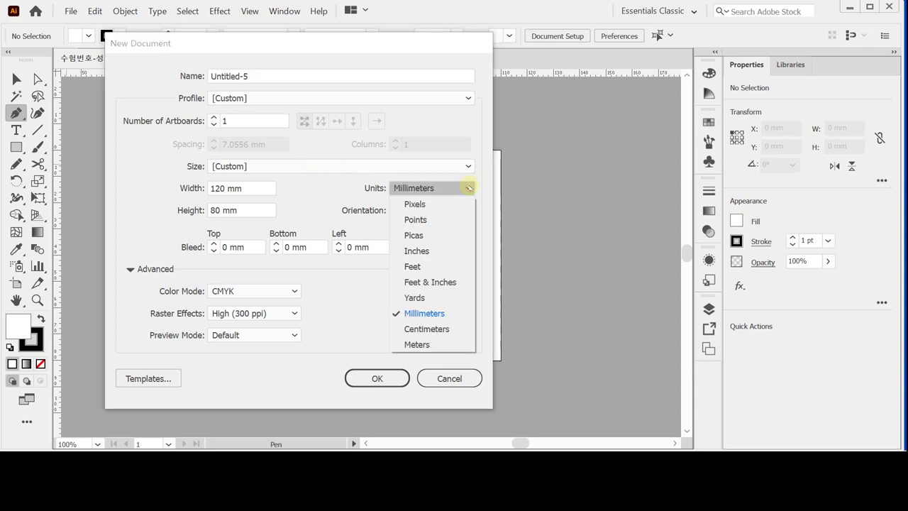
{"action": "left_click", "coordinate": [455, 313]}
{"action": "left_click_drag", "start_coordinate": [249, 189], "coordinate": [192, 186]}
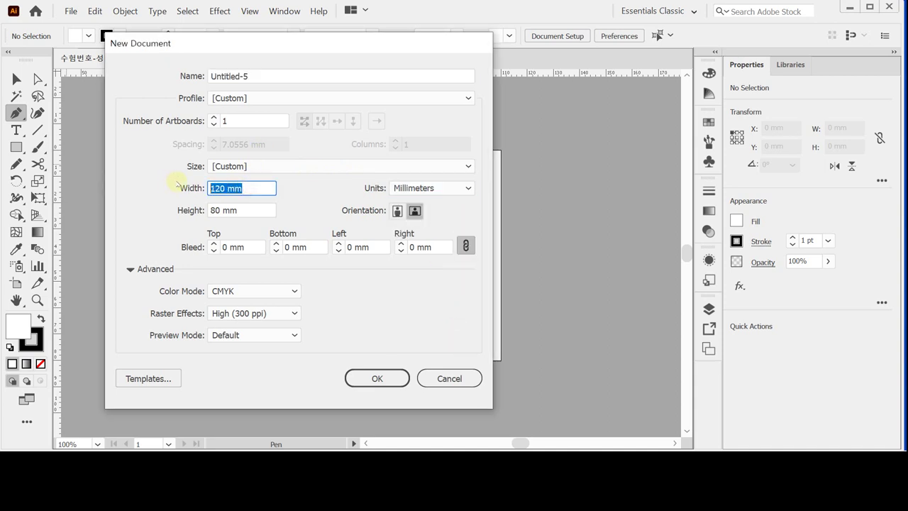
{"action": "type", "text": "100"}
{"action": "key", "text": "Tab"}
{"action": "key", "text": "Tab"}
{"action": "key", "text": "Tab"}
{"action": "key", "text": "Tab"}
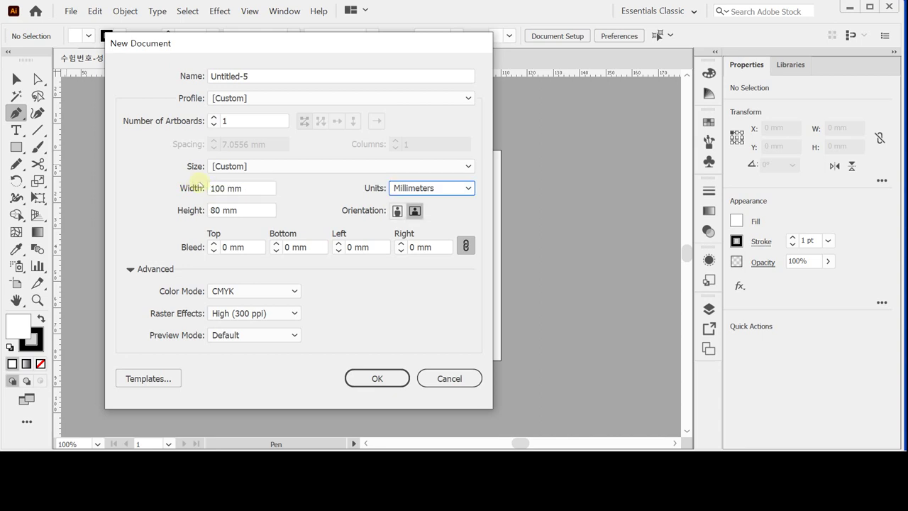
- Create the document with an 80 mm height, CMYK color mode and High (300 ppi) raster effects
{"action": "key", "text": "Tab"}
{"action": "key", "text": "Tab"}
{"action": "key", "text": "Tab"}
{"action": "key", "text": "Tab"}
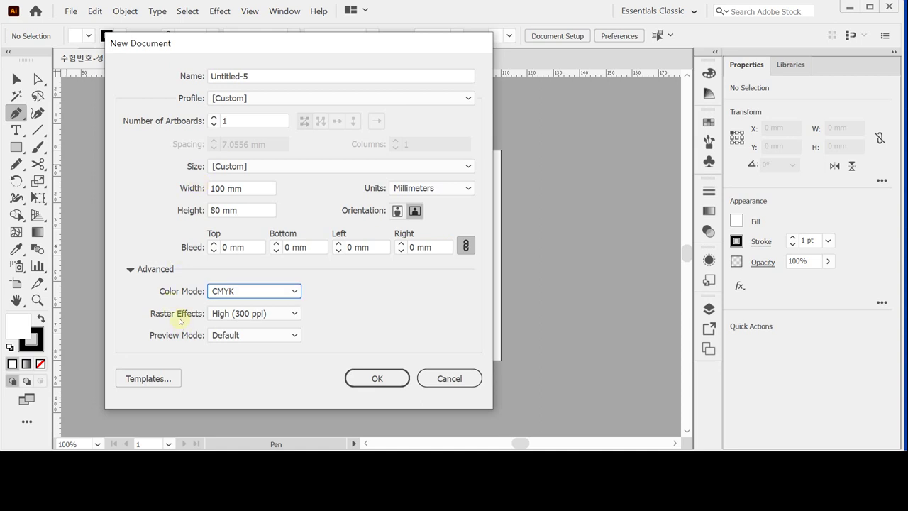
{"action": "left_click", "coordinate": [130, 269]}
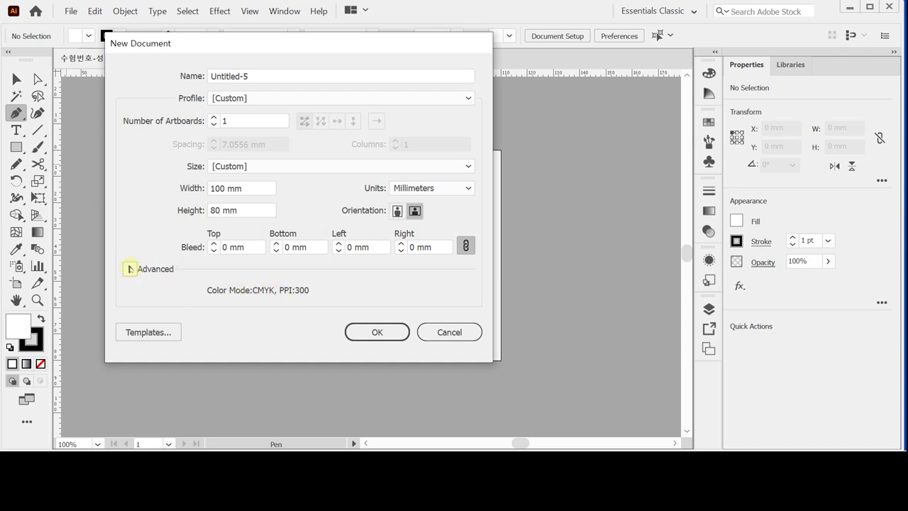
{"action": "left_click", "coordinate": [129, 269]}
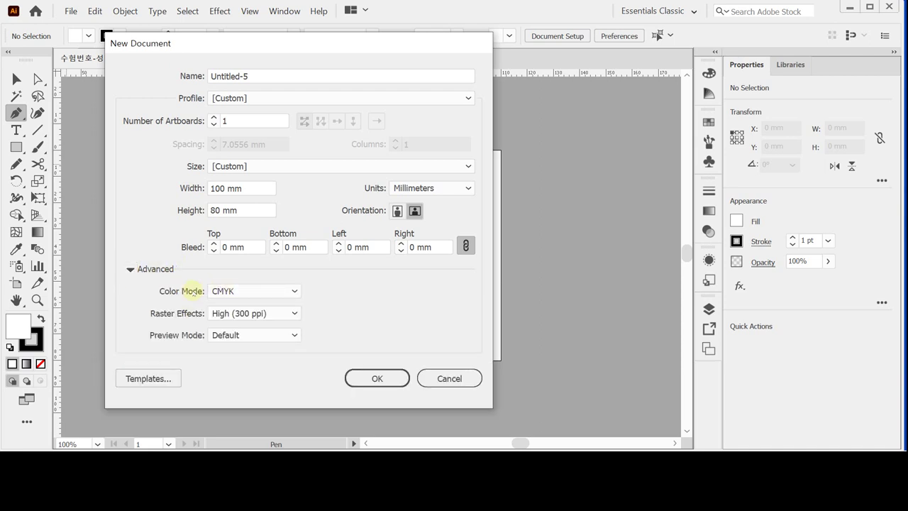
{"action": "left_click", "coordinate": [376, 378]}
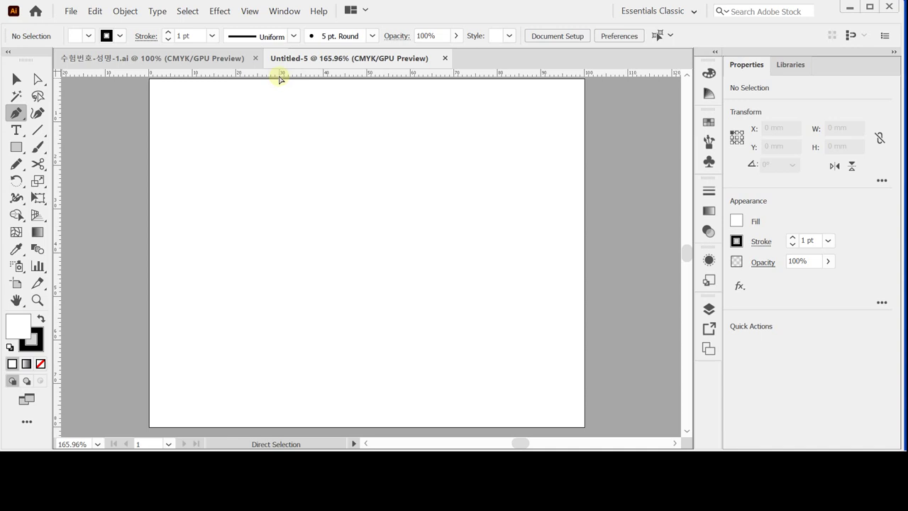
- Paste the two vertical guides and one horizontal guide onto the blank artboard and deselect them
{"action": "key", "text": "ctrl+v"}
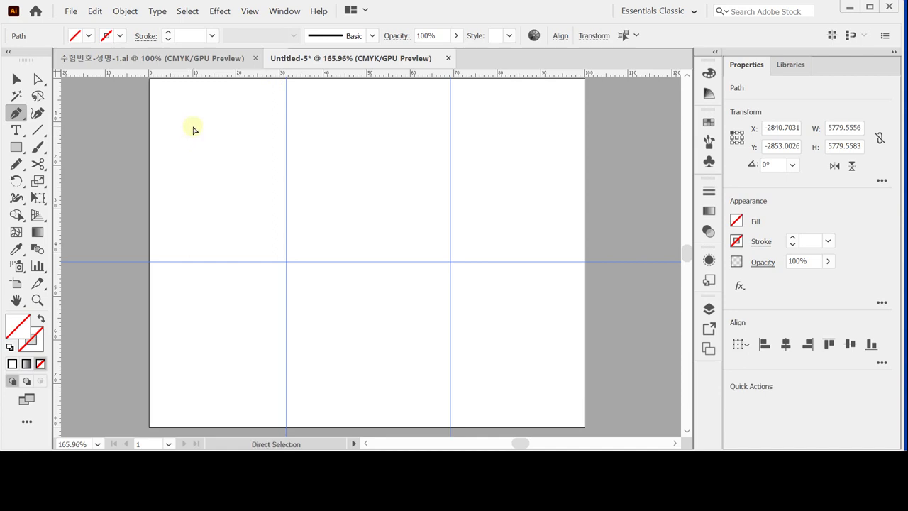
{"action": "key", "text": "ctrl+shift+a"}
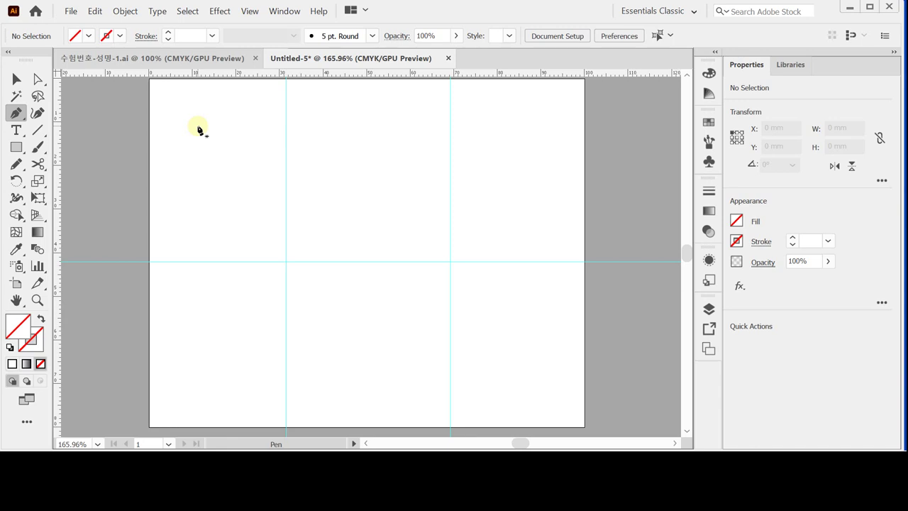
{"action": "key", "text": "ctrl"}
{"action": "left_click", "coordinate": [197, 126], "text": "ctrl"}
- Save the document in the GTQ folder as 수험번호-성명-1 in Illustrator 2020 format with the default options
{"action": "key", "text": "ctrl+s"}
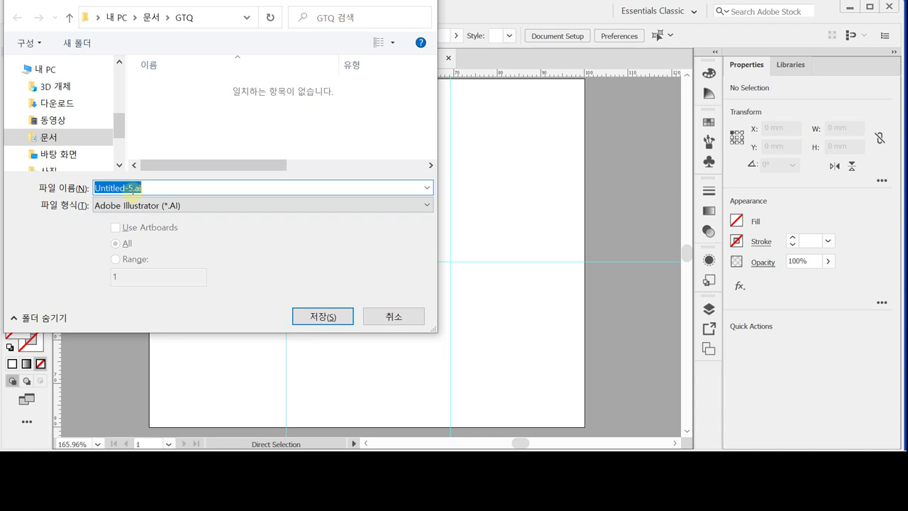
{"action": "type", "text": "수"}
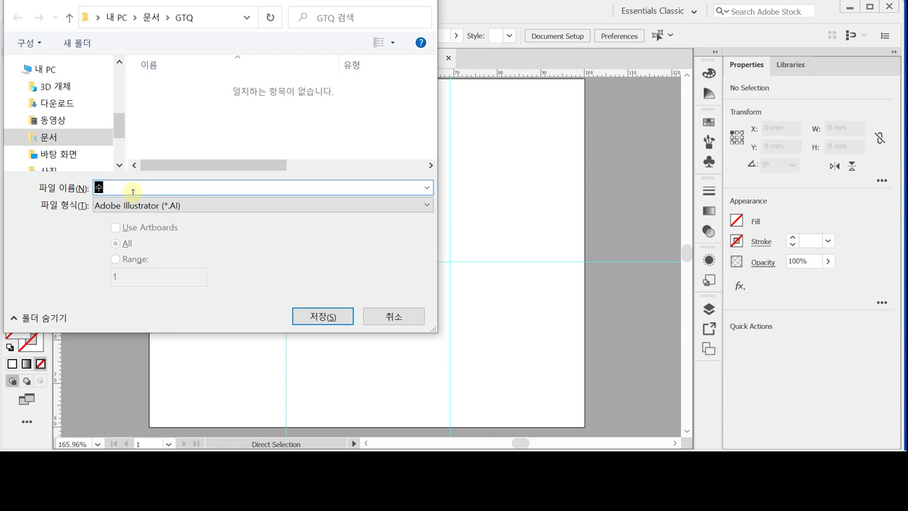
{"action": "type", "text": "험번호-선명-"}
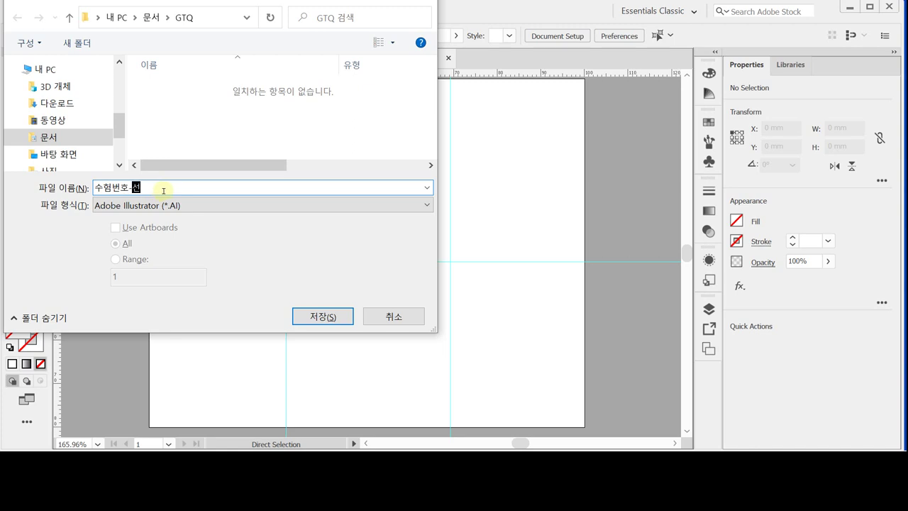
{"action": "type", "text": "1"}
{"action": "left_click", "coordinate": [141, 188]}
{"action": "key", "text": "BackSpace"}
{"action": "type", "text": "성명-1"}
{"action": "left_click", "coordinate": [323, 316]}
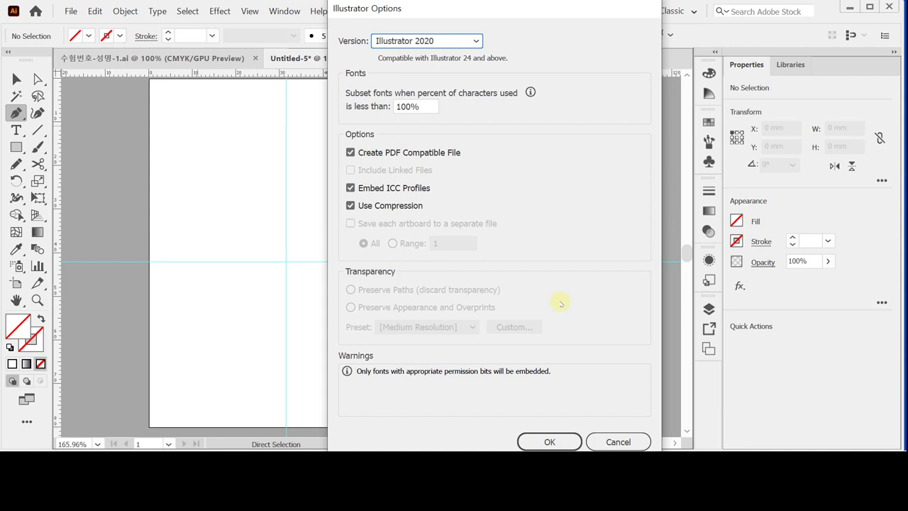
{"action": "left_click", "coordinate": [547, 440]}
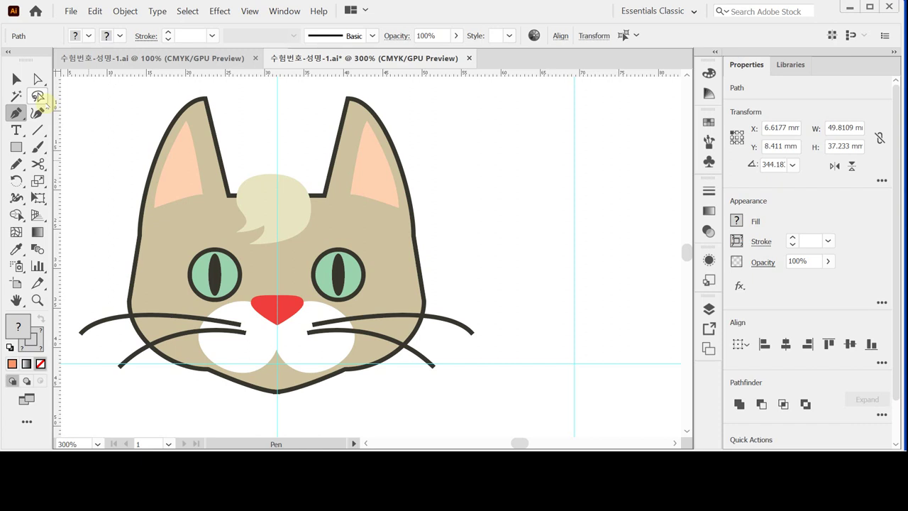
- Show the cat face in outline view, reset fill and stroke to their defaults, and float the expanded Color panel beside the drawing
{"action": "key", "text": "ctrl+shift+a"}
{"action": "key", "text": "ctrl+y"}
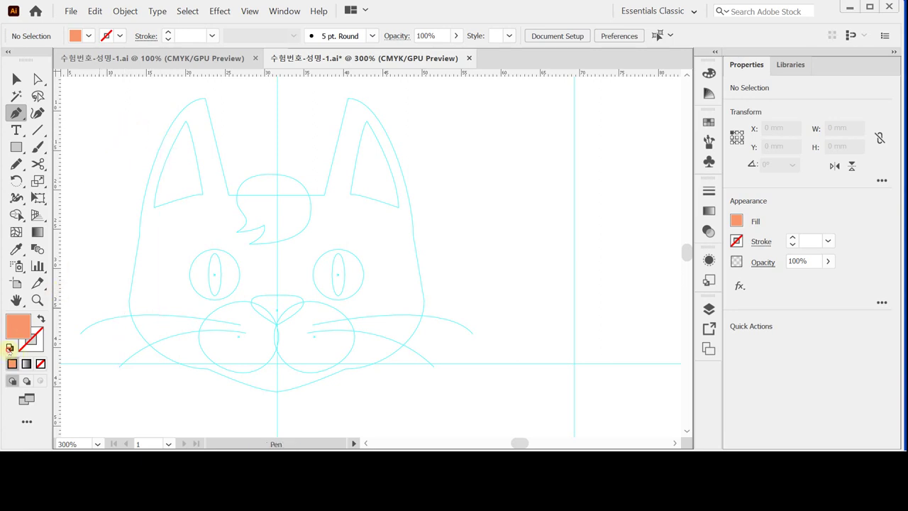
{"action": "left_click", "coordinate": [9, 347]}
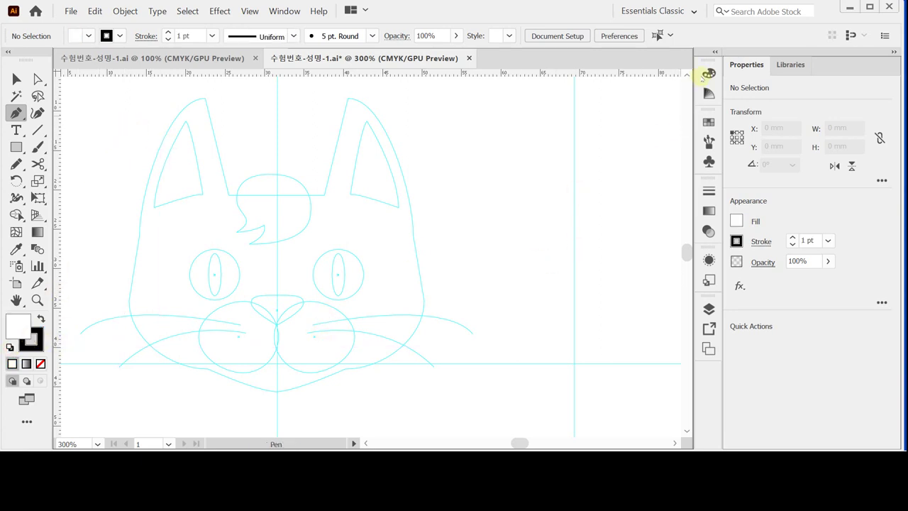
{"action": "left_click_drag", "start_coordinate": [708, 73], "coordinate": [527, 102]}
{"action": "double_click", "coordinate": [559, 93]}
{"action": "double_click", "coordinate": [529, 100]}
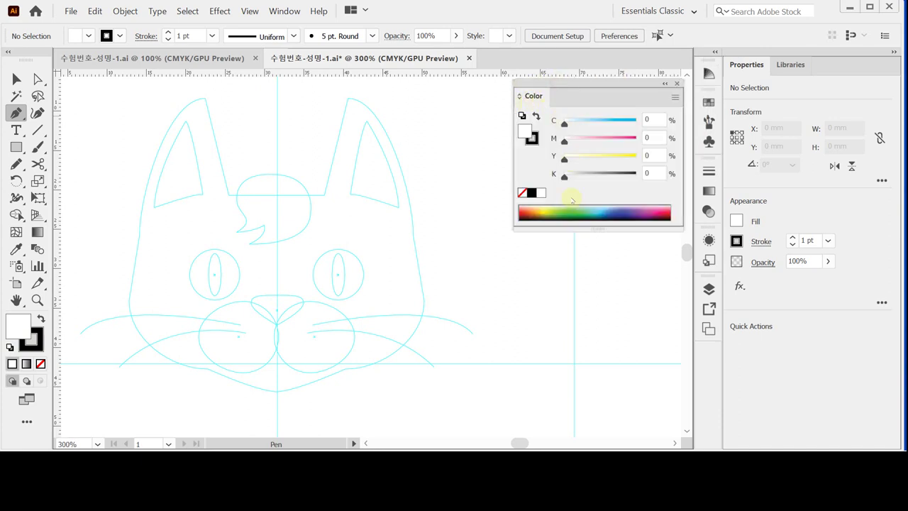
- Set the fill color to C 20, M 20, Y 40
{"action": "left_click", "coordinate": [646, 120]}
{"action": "type", "text": "20"}
{"action": "left_click", "coordinate": [646, 137]}
{"action": "type", "text": "20"}
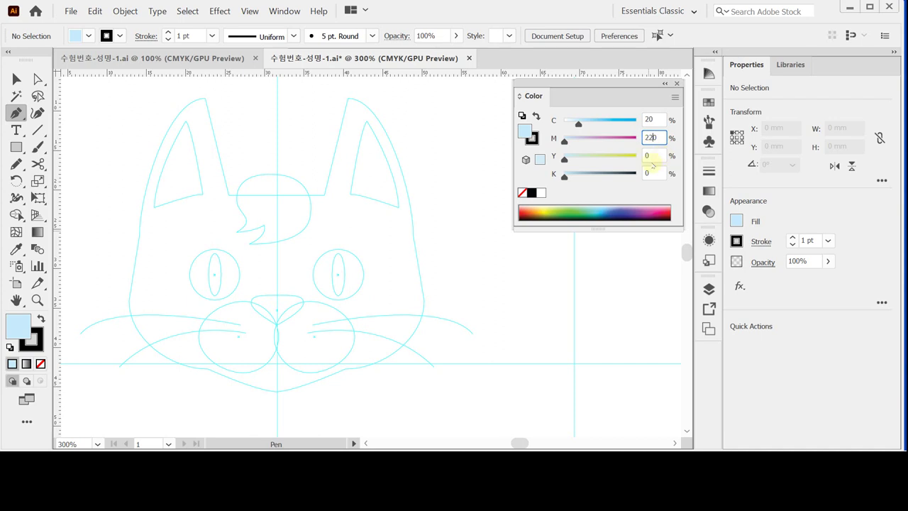
{"action": "key", "text": "BackSpace"}
{"action": "left_click", "coordinate": [647, 156]}
{"action": "type", "text": "40"}
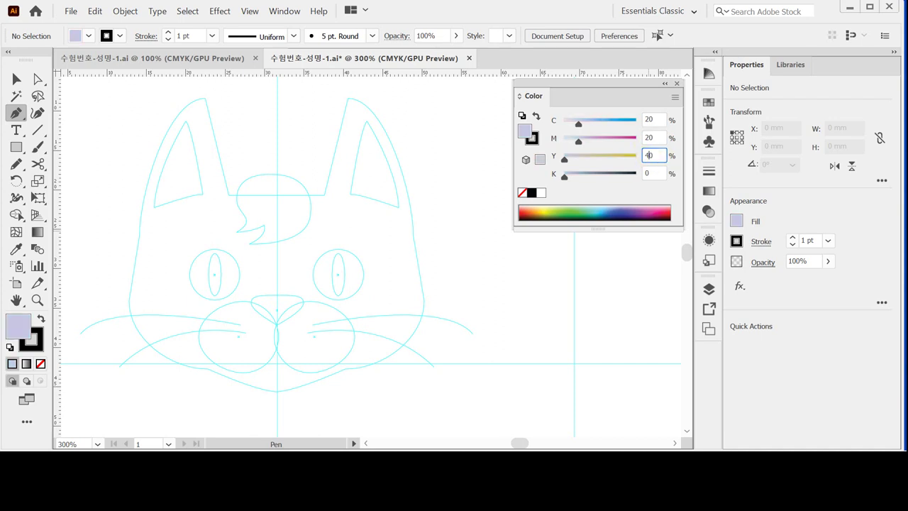
- Set the stroke color to Y 20, K 90 and the stroke weight to 1.5 pt
{"action": "left_click", "coordinate": [532, 138]}
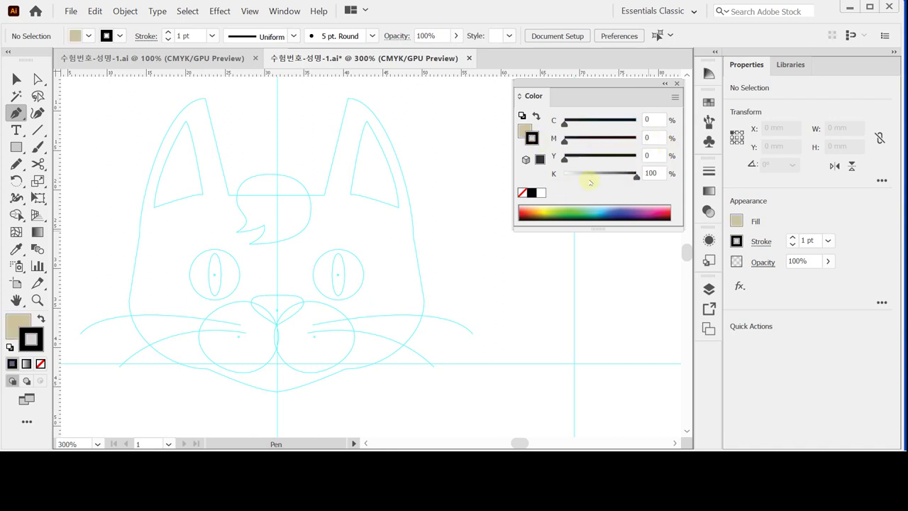
{"action": "left_click", "coordinate": [646, 156]}
{"action": "type", "text": "20"}
{"action": "key", "text": "Tab"}
{"action": "type", "text": "90"}
{"action": "key", "text": "Return"}
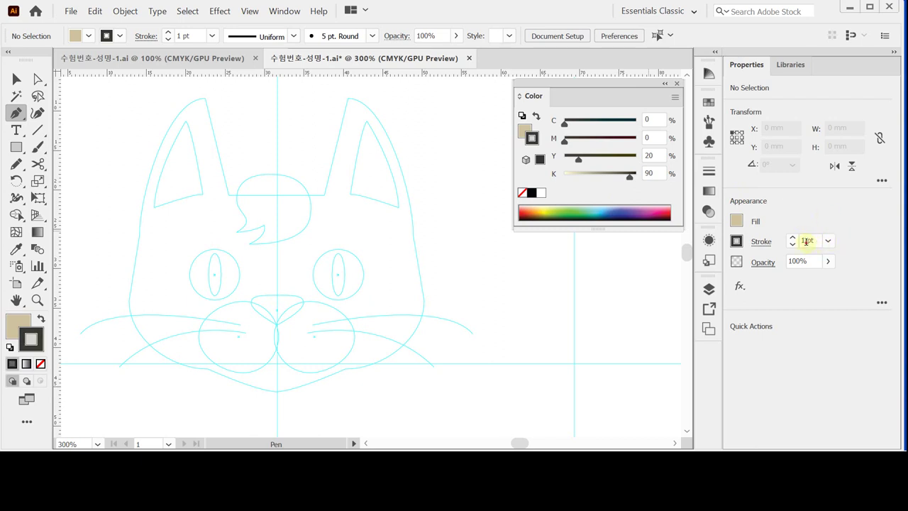
{"action": "left_click", "coordinate": [806, 241]}
{"action": "type", "text": ".5"}
{"action": "key", "text": "Return"}
- Trace the head outline with the Pen tool from the vertical center guide along the forehead and around the left ear to its outer base
{"action": "key", "text": "Caps_Lock"}
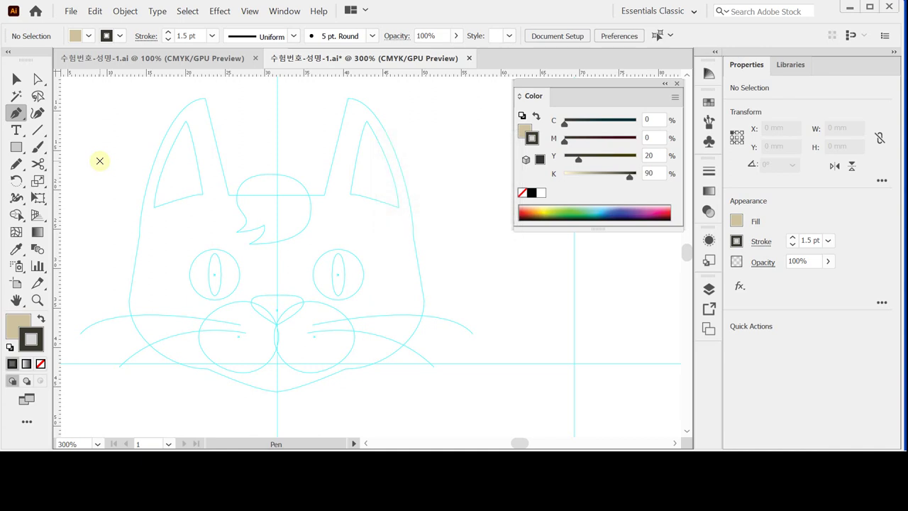
{"action": "key", "text": "Caps_Lock"}
{"action": "left_click", "coordinate": [278, 195]}
{"action": "left_click", "coordinate": [228, 196]}
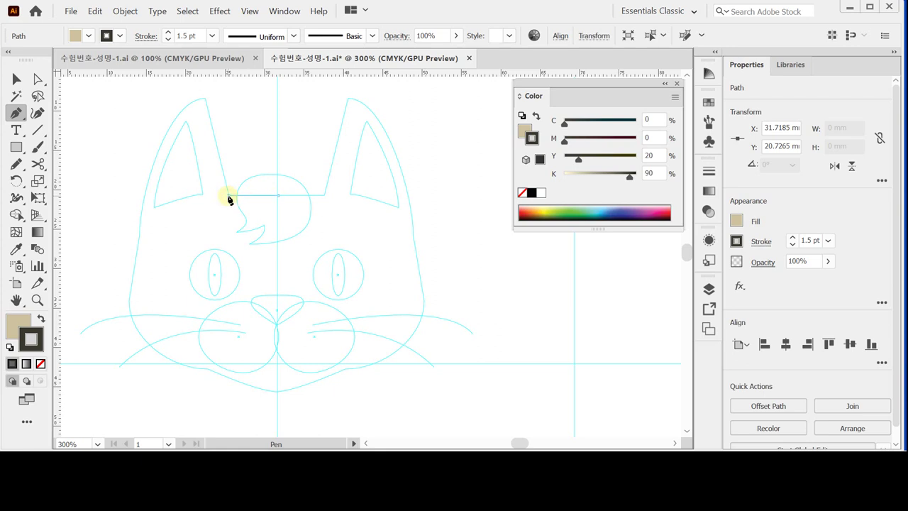
{"action": "left_click", "coordinate": [228, 196]}
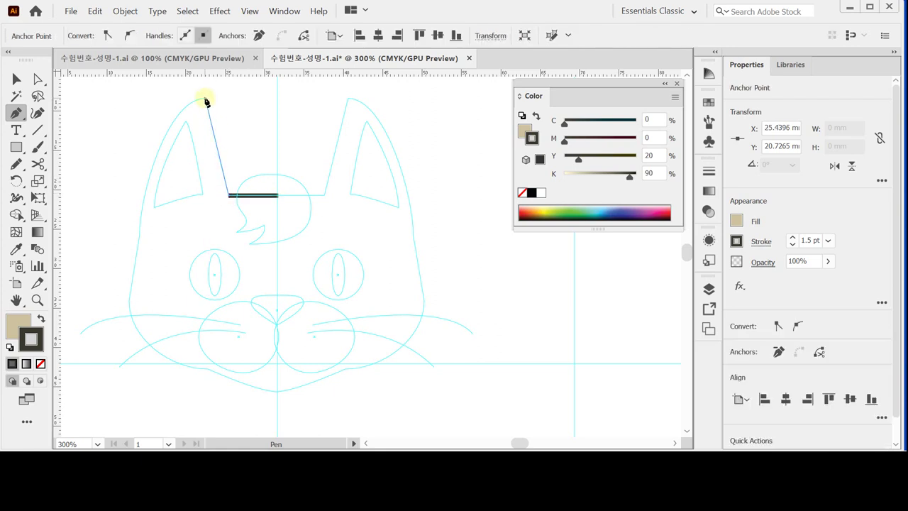
{"action": "left_click_drag", "start_coordinate": [205, 101], "coordinate": [170, 111]}
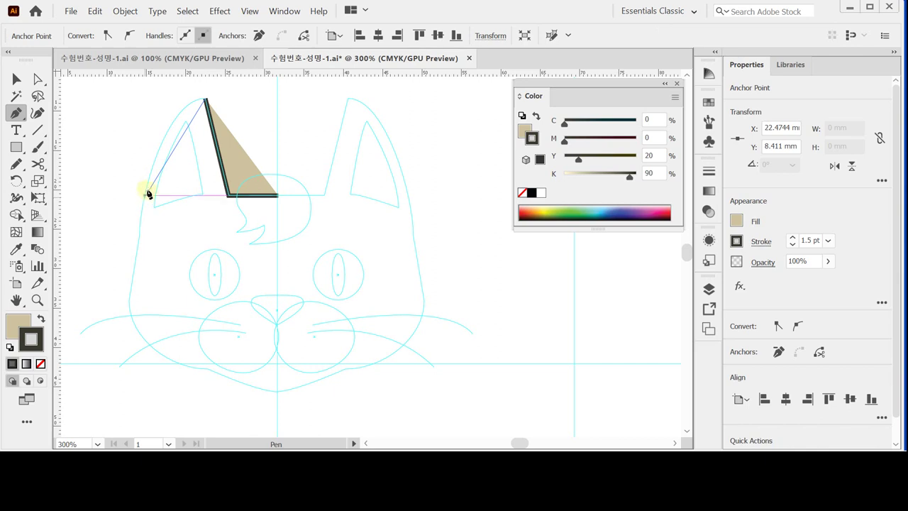
{"action": "mouse_move", "coordinate": [154, 163]}
{"action": "left_mouse_down"}
{"action": "mouse_move", "coordinate": [130, 231]}
{"action": "mouse_move", "coordinate": [136, 261]}
{"action": "mouse_move", "coordinate": [135, 237]}
{"action": "left_mouse_up"}
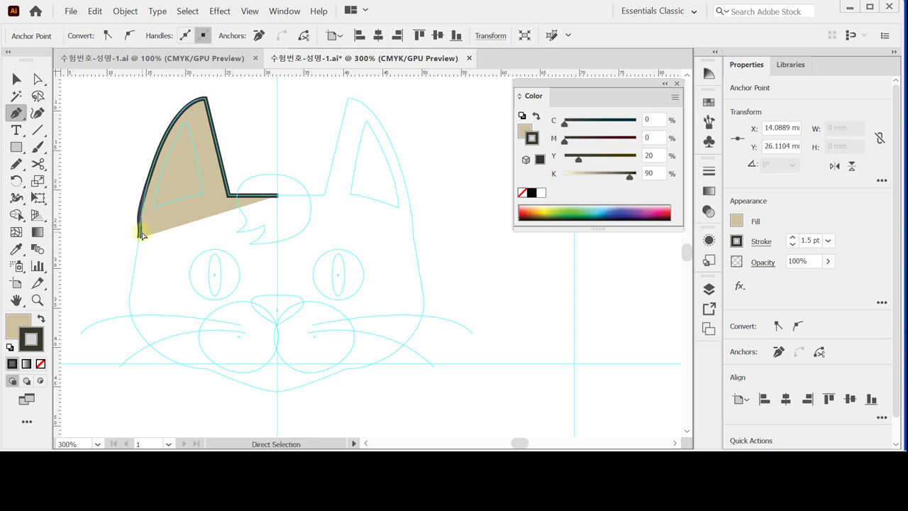
- Adjust the curve handle at the left ear's outer base to match the outline and make that anchor a corner point
{"action": "left_click", "coordinate": [140, 239], "text": "ctrl"}
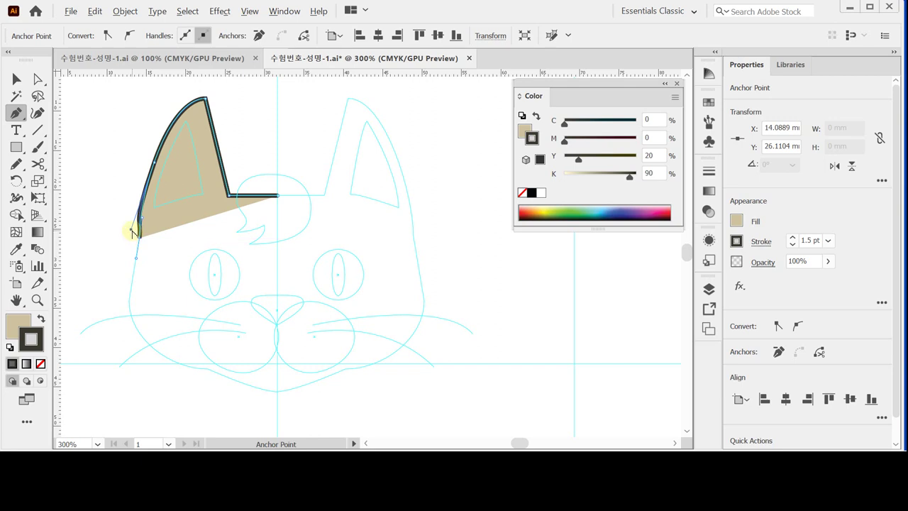
{"action": "left_click_drag", "start_coordinate": [132, 232], "coordinate": [131, 231]}
{"action": "left_click_drag", "start_coordinate": [132, 231], "coordinate": [140, 221]}
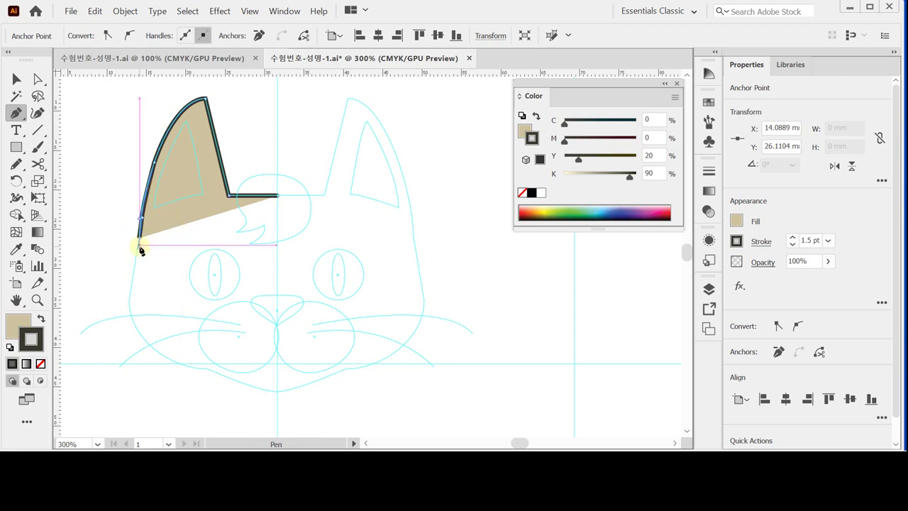
{"action": "left_click", "coordinate": [139, 241]}
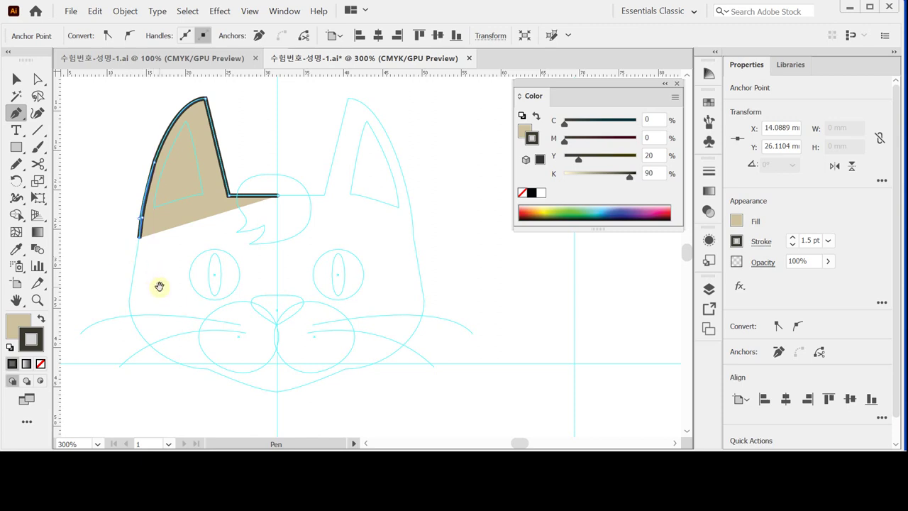
- Continue the head path down the left cheek and along the jaw to the chin point on the vertical center guide
{"action": "left_click_drag", "start_coordinate": [159, 262], "coordinate": [158, 239]}
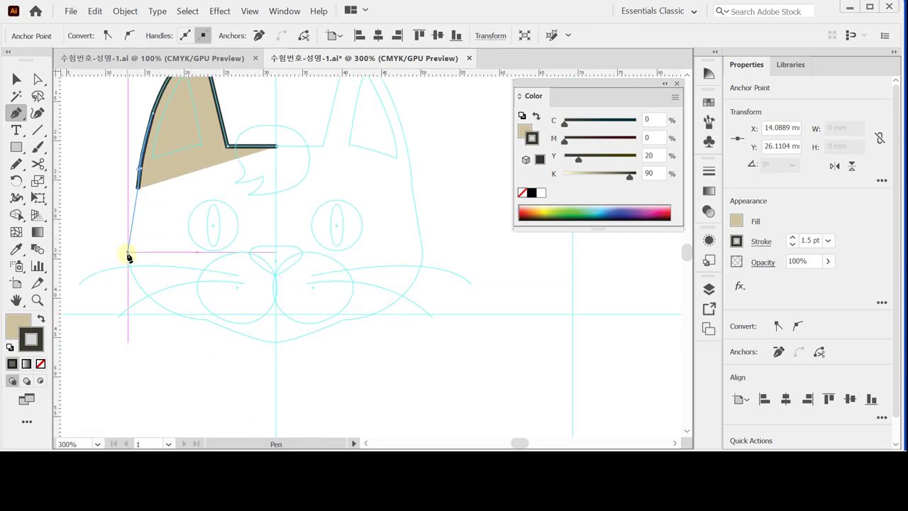
{"action": "left_click_drag", "start_coordinate": [127, 252], "coordinate": [127, 264]}
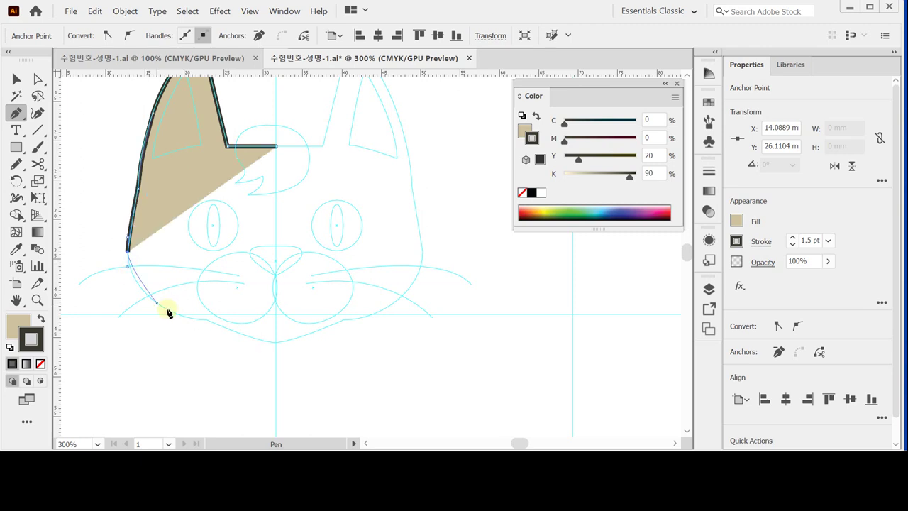
{"action": "left_click_drag", "start_coordinate": [204, 320], "coordinate": [273, 344]}
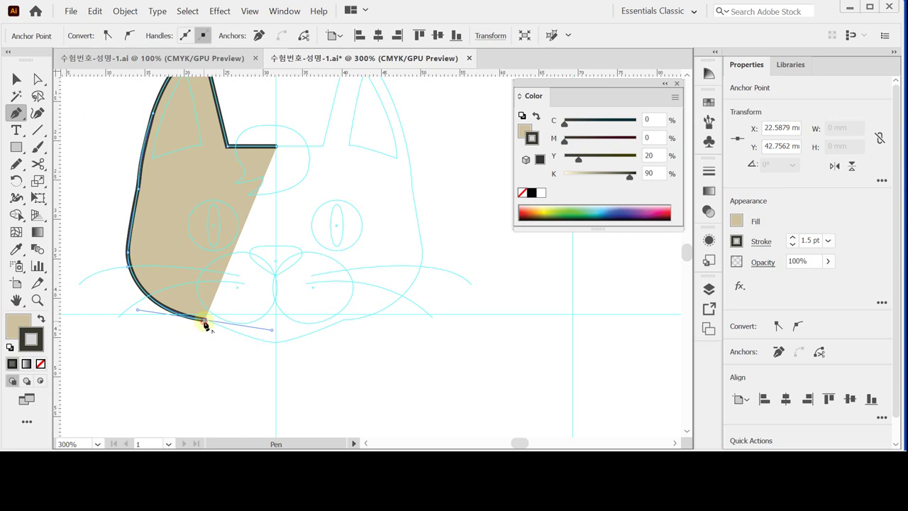
{"action": "left_click_drag", "start_coordinate": [205, 325], "coordinate": [298, 345]}
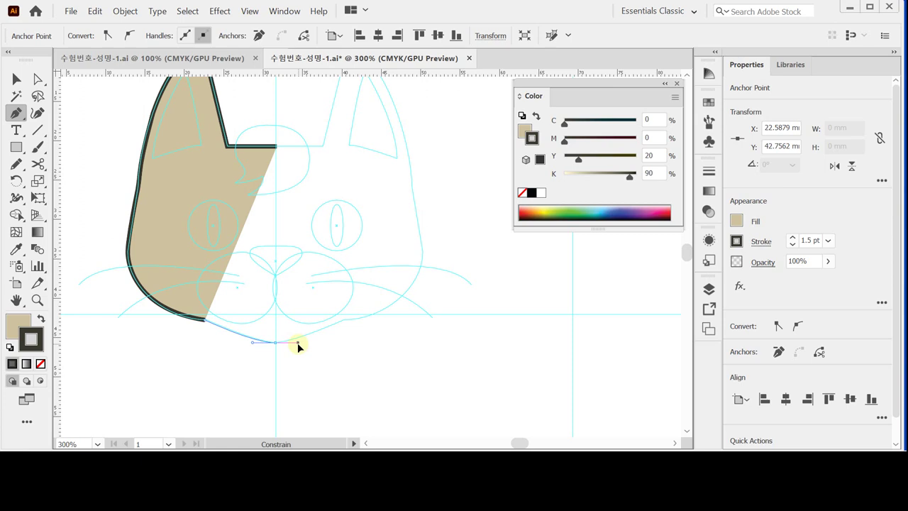
{"action": "left_click_drag", "start_coordinate": [297, 342], "coordinate": [297, 342]}
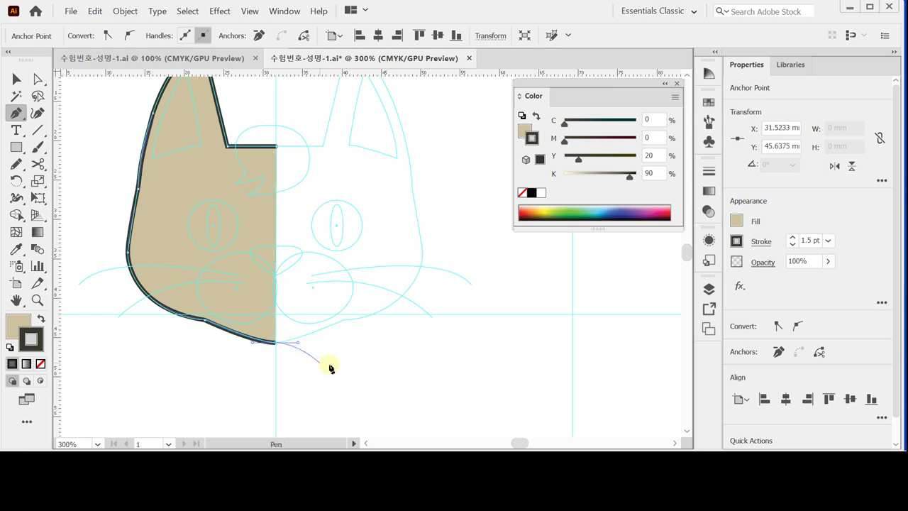
- End the open head path at the chin, deselect it and hide the guides
{"action": "key", "text": "ctrl"}
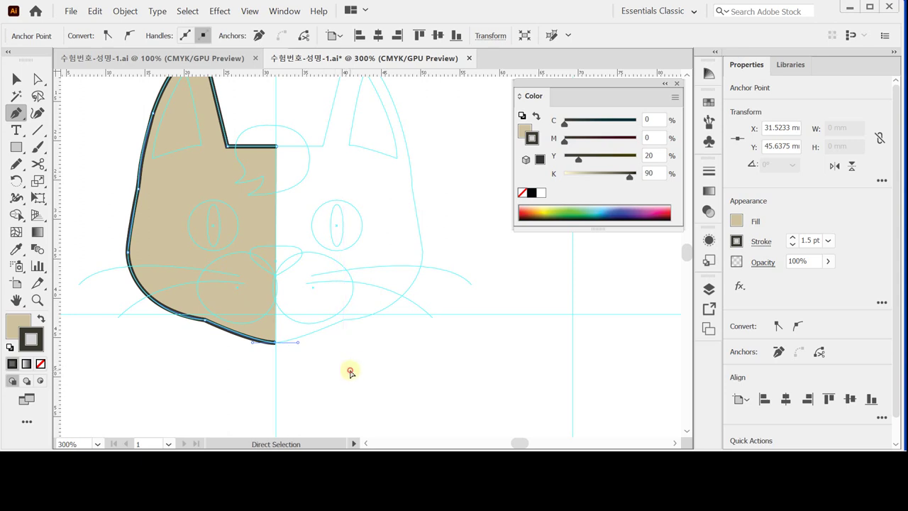
{"action": "left_click", "coordinate": [350, 371], "text": "ctrl"}
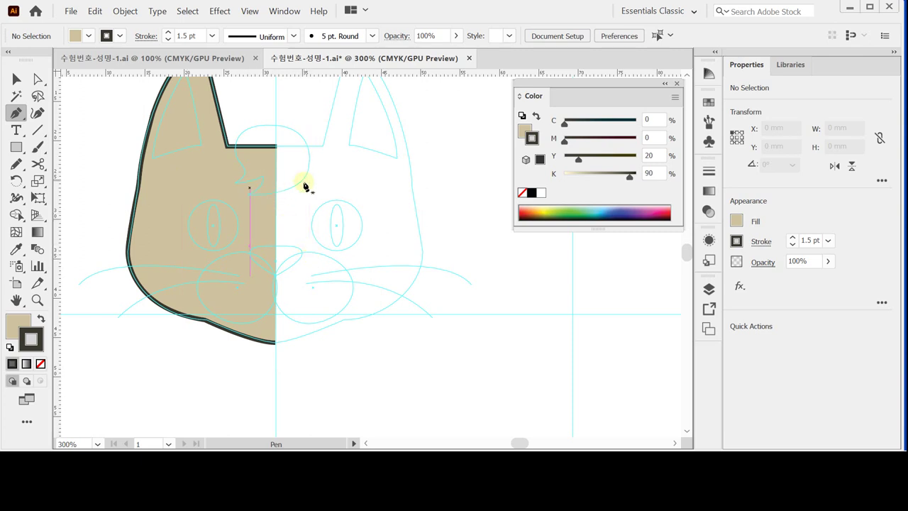
{"action": "left_click", "coordinate": [276, 146]}
{"action": "left_click", "coordinate": [36, 78]}
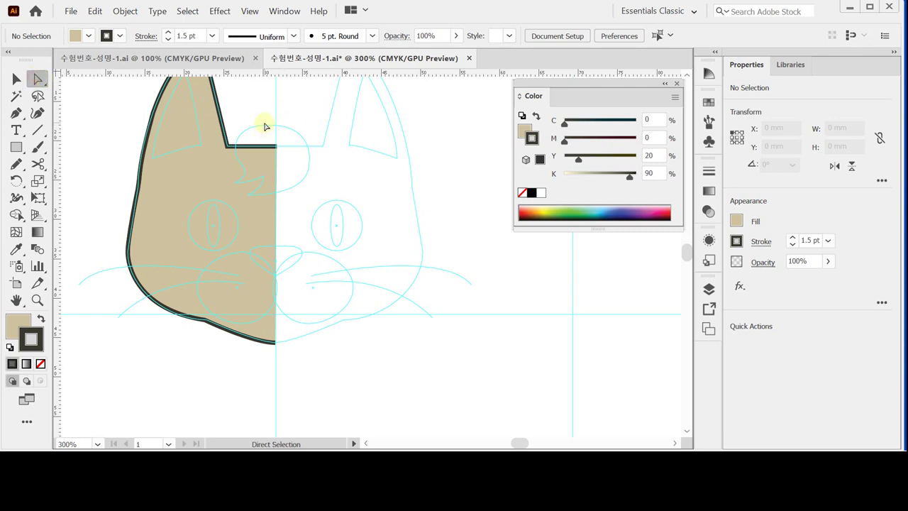
{"action": "key", "text": "ctrl+semicolon"}
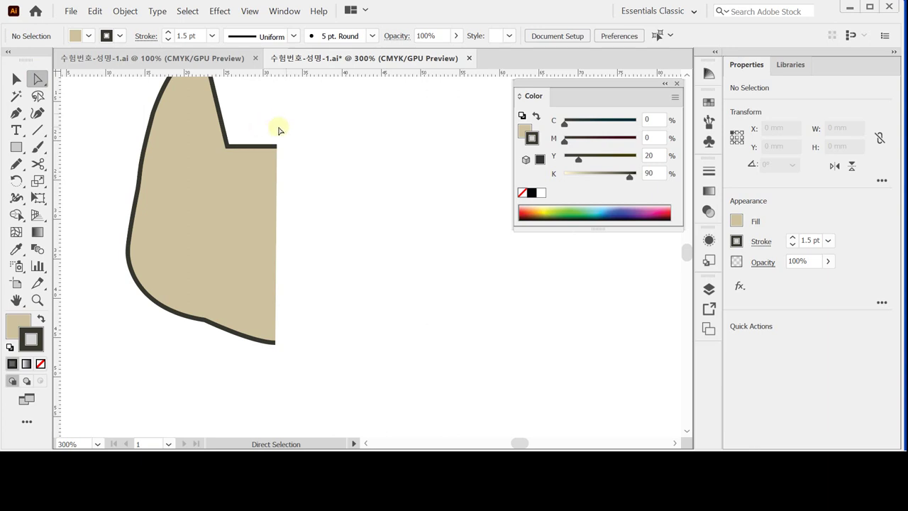
{"action": "scroll", "coordinate": [319, 192], "scroll_direction": "up", "scroll_amount": 2}
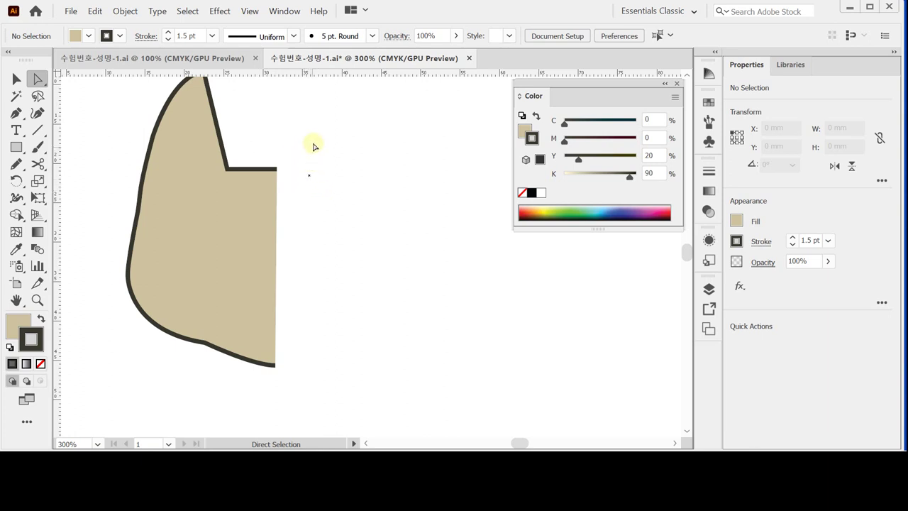
- Average the head path's two open end points along the vertical axis, show the guides again and deselect the path
{"action": "left_click_drag", "start_coordinate": [313, 143], "coordinate": [293, 184]}
{"action": "left_click_drag", "start_coordinate": [278, 242], "coordinate": [269, 392]}
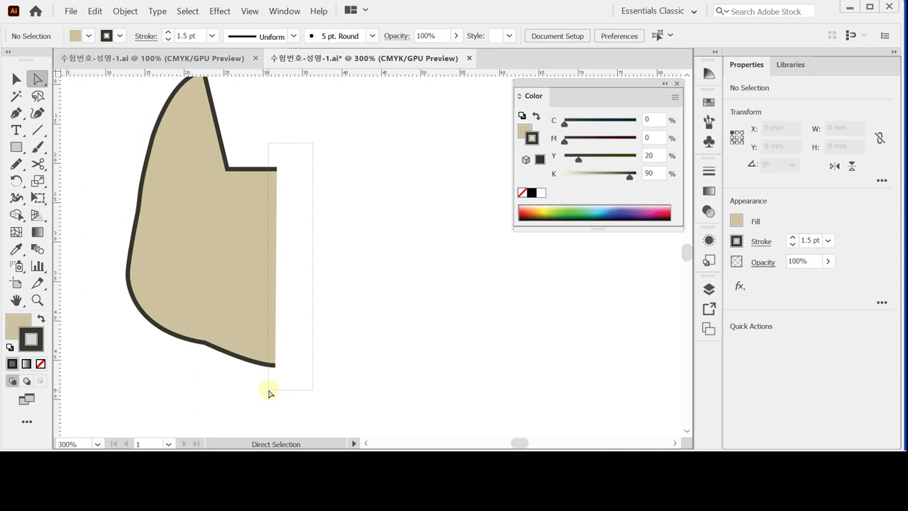
{"action": "left_click_drag", "start_coordinate": [270, 392], "coordinate": [269, 391]}
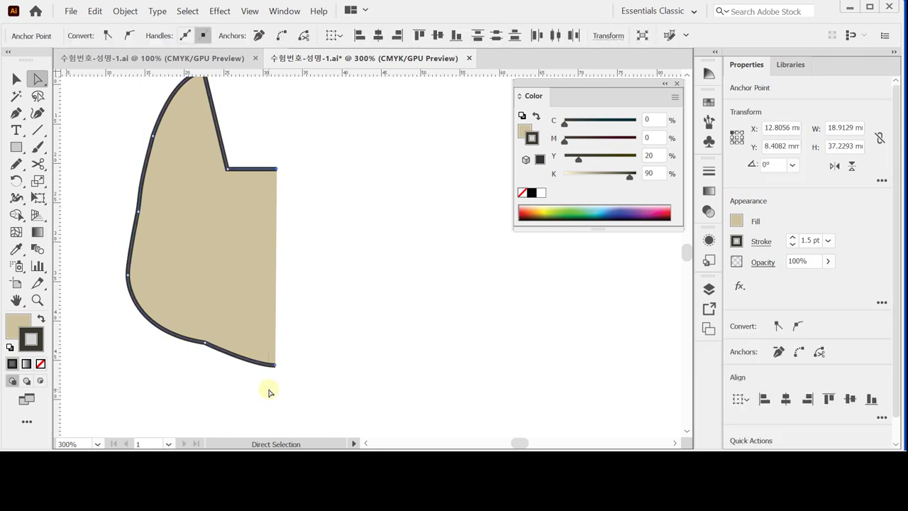
{"action": "right_click", "coordinate": [314, 144]}
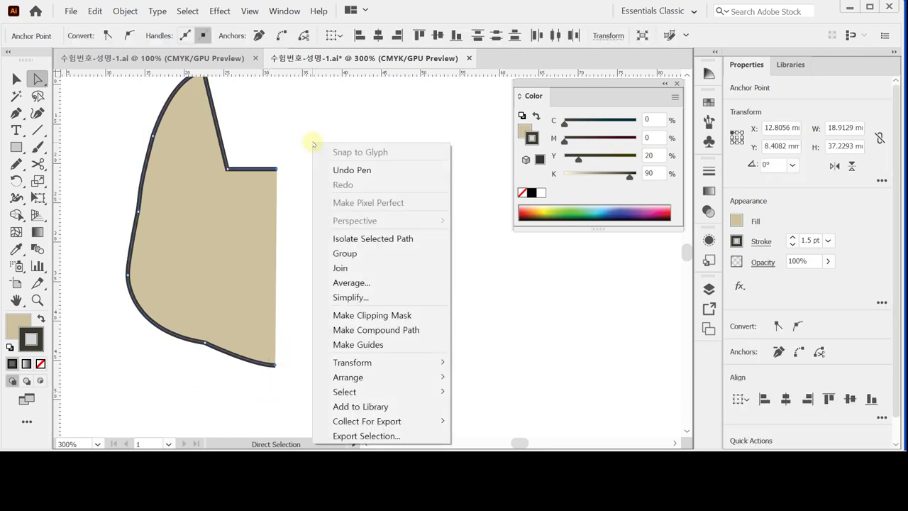
{"action": "left_click", "coordinate": [400, 281]}
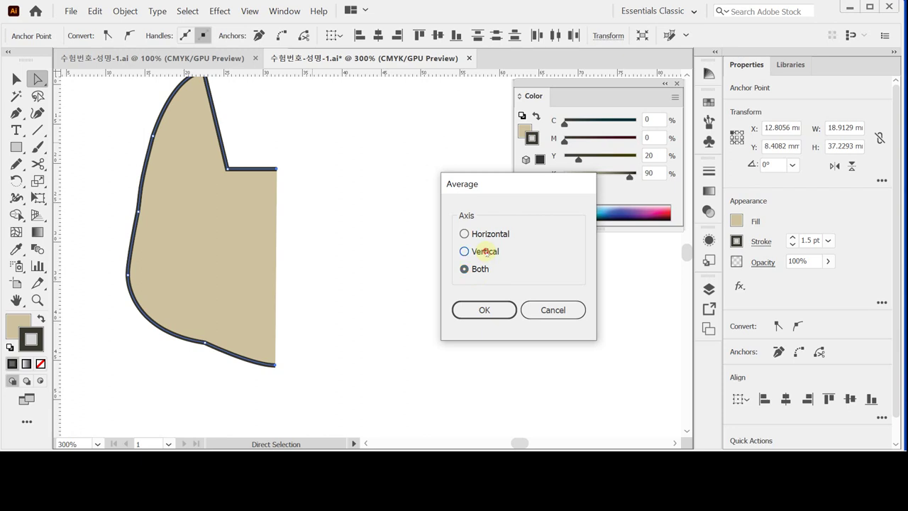
{"action": "left_click", "coordinate": [486, 251]}
{"action": "left_click", "coordinate": [484, 310]}
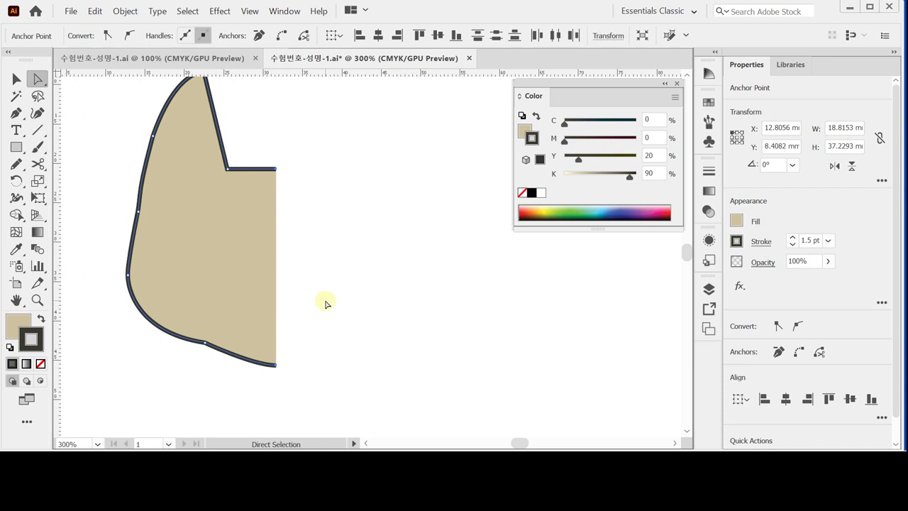
{"action": "key", "text": "ctrl+semicolon"}
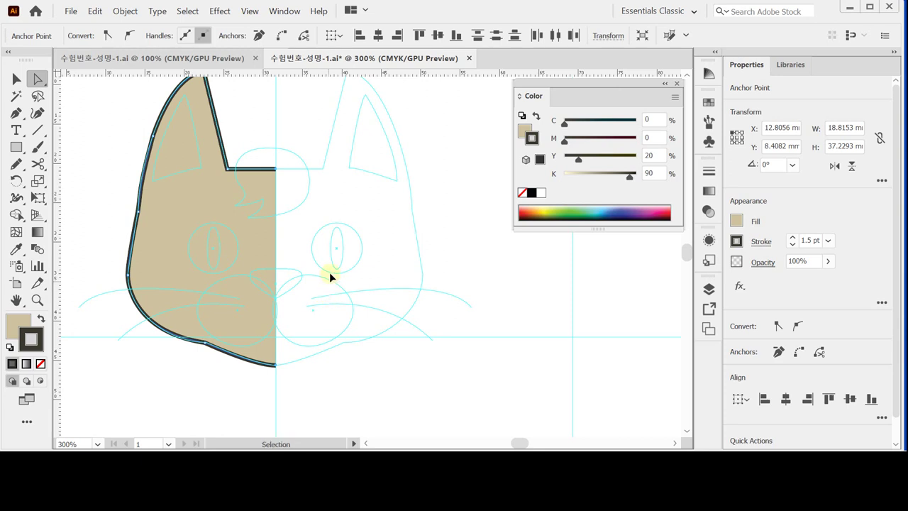
{"action": "left_click", "coordinate": [332, 265]}
- Trace the left inner ear with the Pen tool as a closed three-point shape with curved sides and corner anchors
{"action": "key", "text": "ctrl+space"}
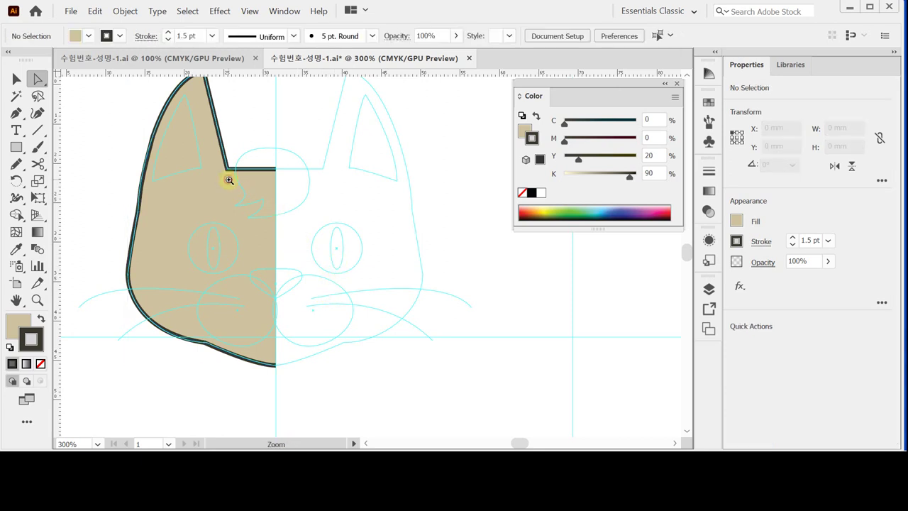
{"action": "left_click", "coordinate": [229, 180]}
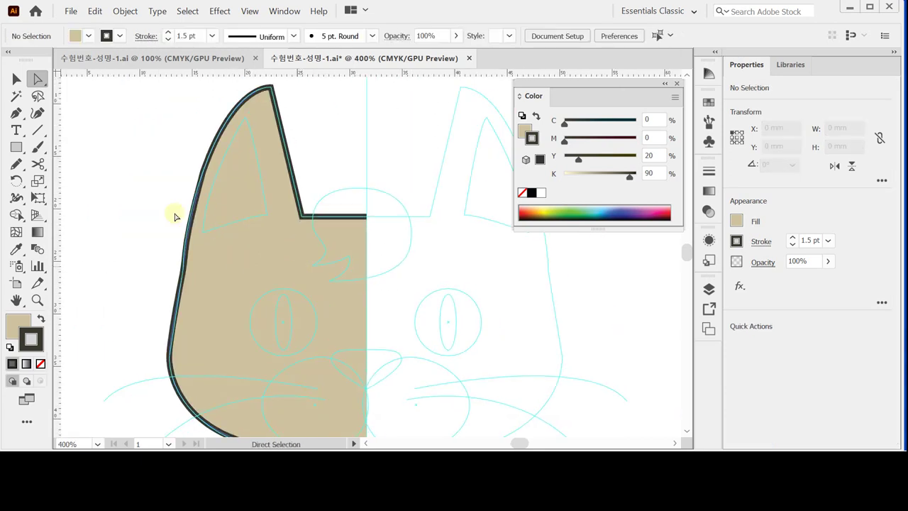
{"action": "left_click", "coordinate": [16, 113]}
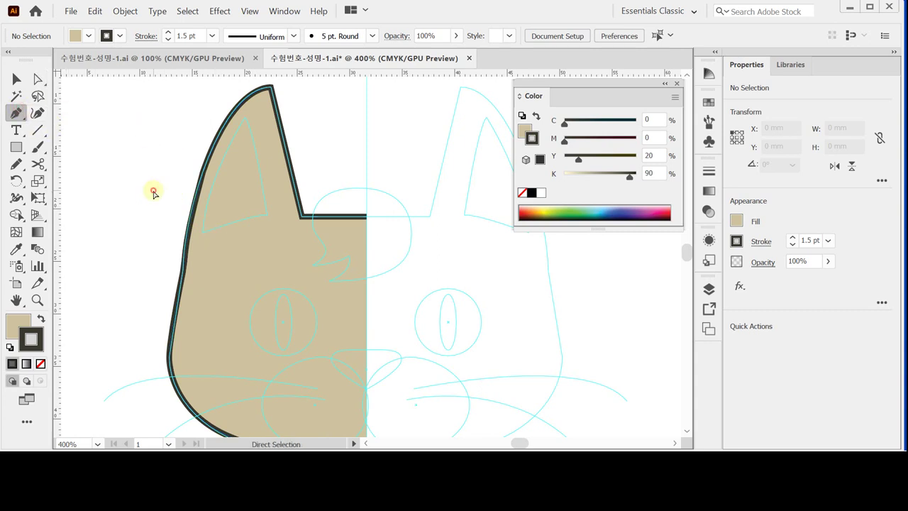
{"action": "left_click", "coordinate": [202, 233]}
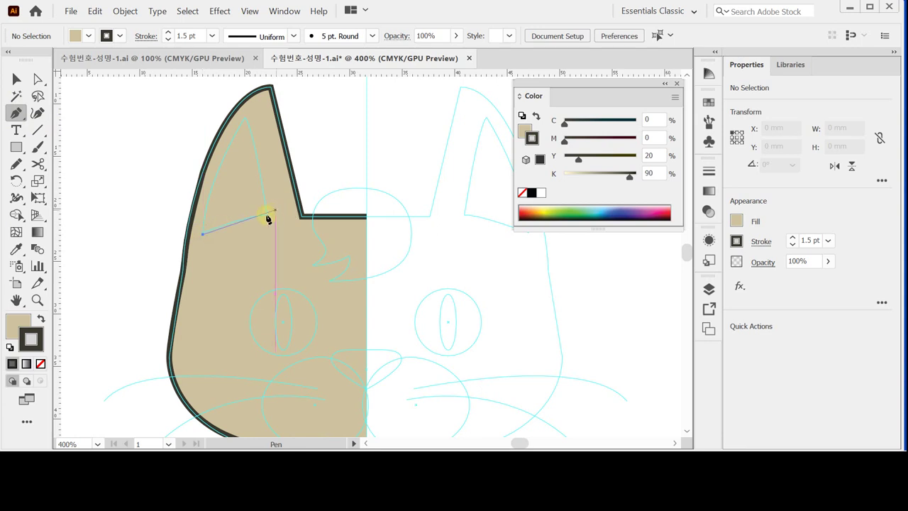
{"action": "left_click_drag", "start_coordinate": [267, 220], "coordinate": [292, 223]}
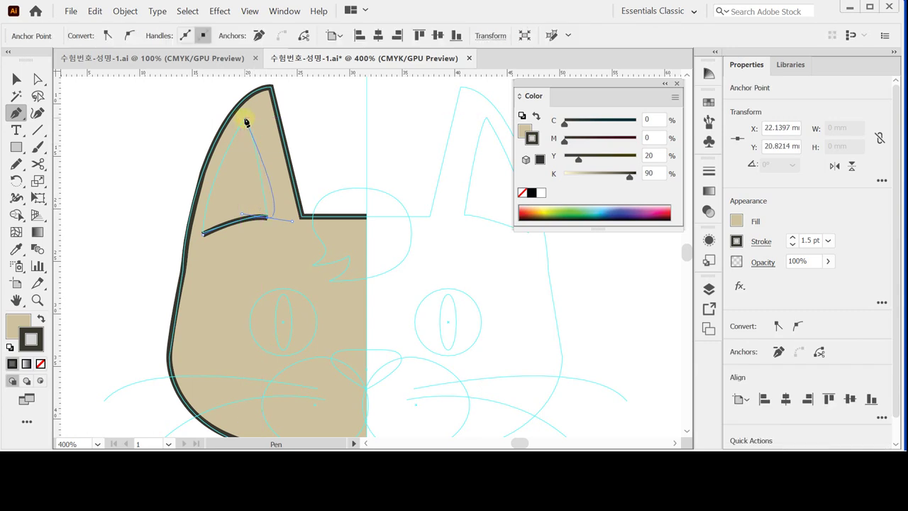
{"action": "left_click", "coordinate": [268, 219]}
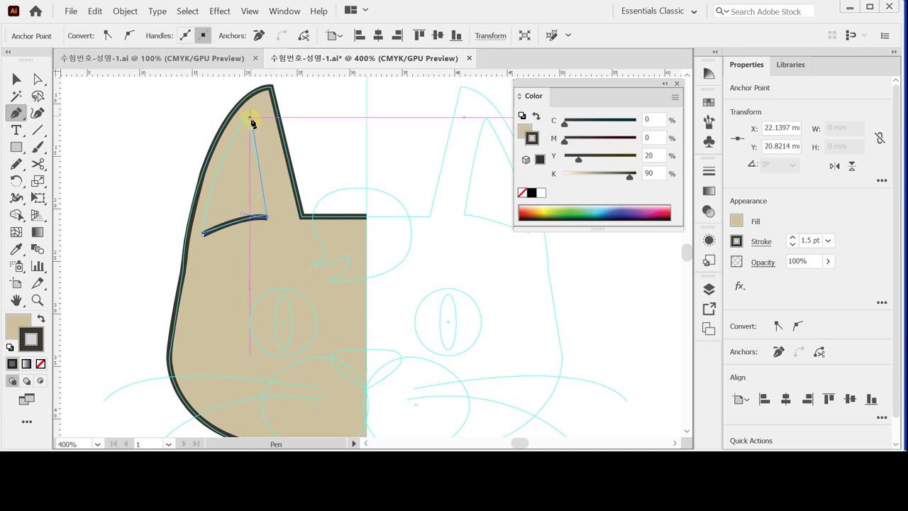
{"action": "left_click_drag", "start_coordinate": [246, 123], "coordinate": [232, 93]}
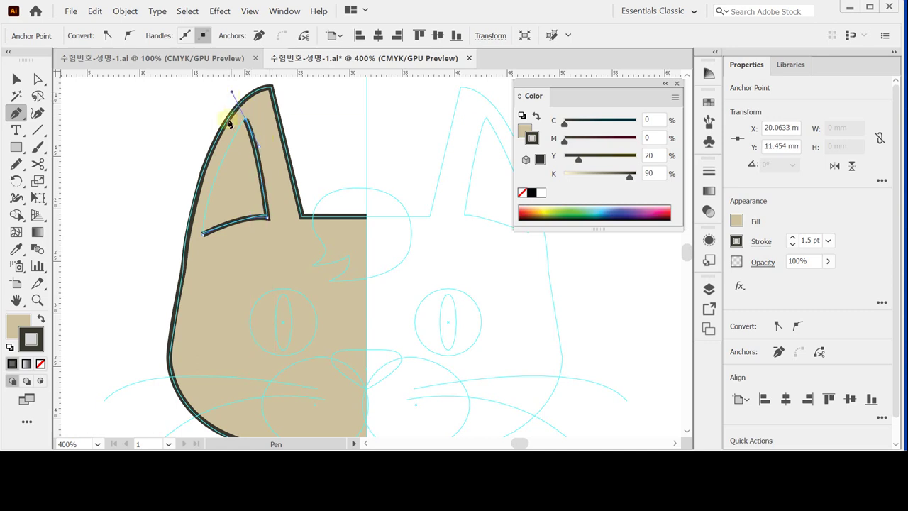
{"action": "left_click", "coordinate": [198, 236]}
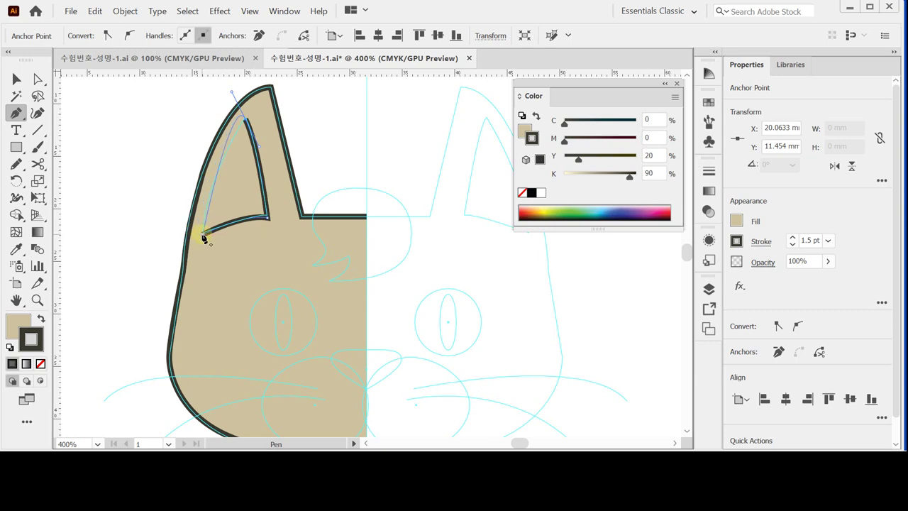
{"action": "left_click", "coordinate": [246, 124]}
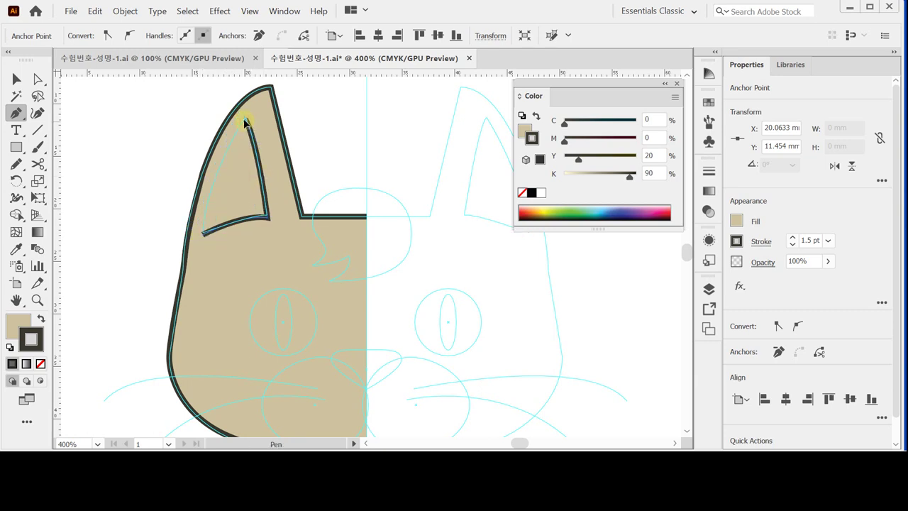
{"action": "left_click", "coordinate": [203, 236]}
{"action": "left_click_drag", "start_coordinate": [204, 237], "coordinate": [195, 310]}
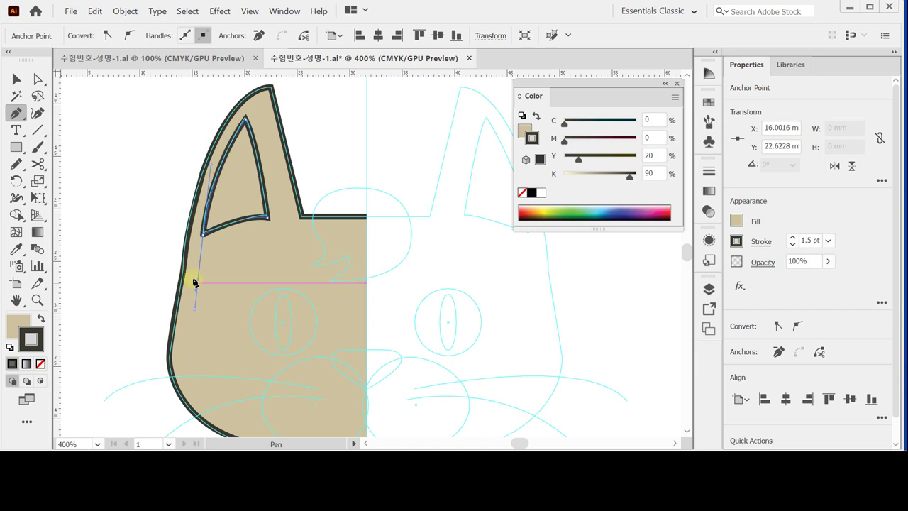
- Remove the inner ear's stroke, set its fill to C 0, M 20, Y 30, K 0, and save the document
{"action": "left_click", "coordinate": [522, 192]}
{"action": "left_click", "coordinate": [524, 129]}
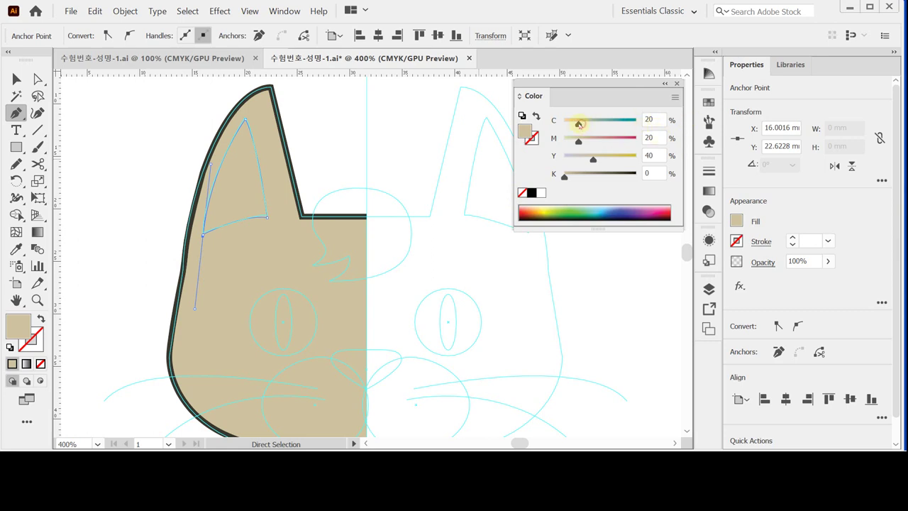
{"action": "left_click_drag", "start_coordinate": [579, 125], "coordinate": [565, 123]}
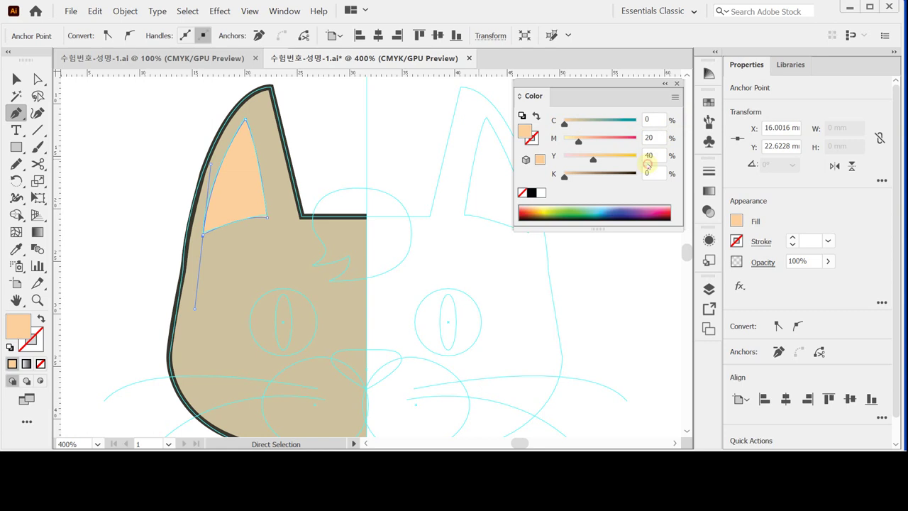
{"action": "left_click", "coordinate": [649, 156]}
{"action": "key", "text": "Return"}
{"action": "left_click", "coordinate": [412, 147], "text": "ctrl"}
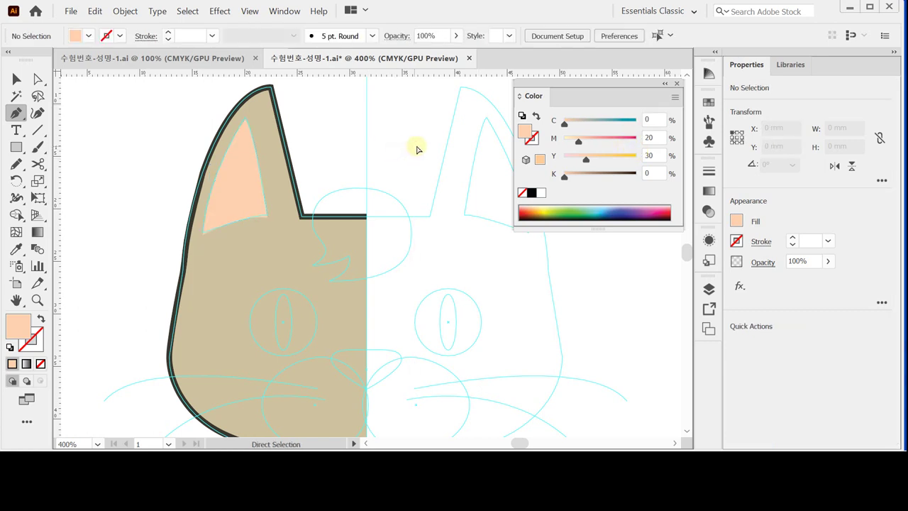
{"action": "key", "text": "ctrl+s"}
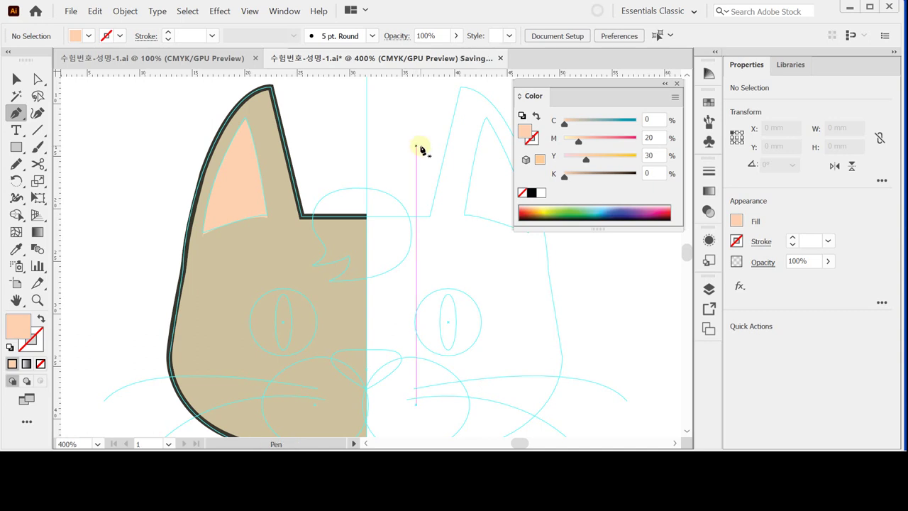
- Draw a circle about 6.4 mm in diameter from the center of the left eye guide with the Ellipse tool
{"action": "key", "text": "ctrl+plus"}
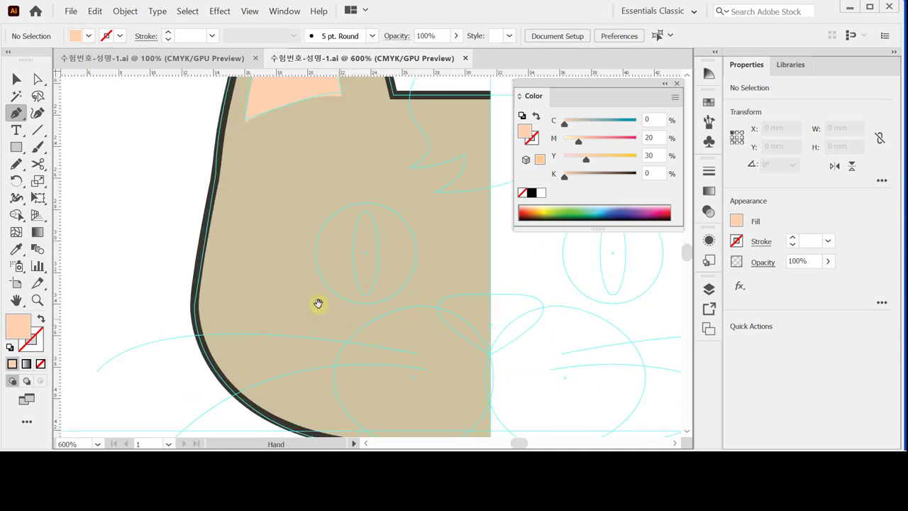
{"action": "scroll", "coordinate": [326, 233], "scroll_direction": "right", "scroll_amount": 2}
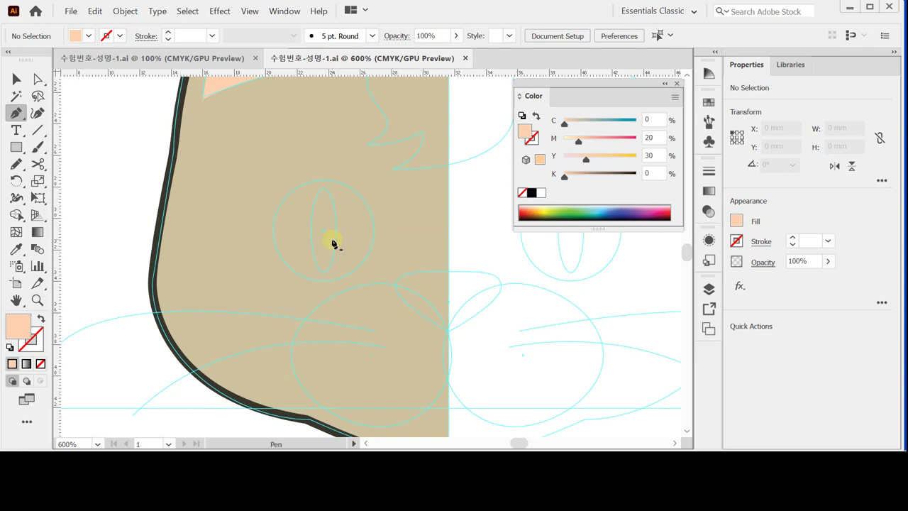
{"action": "left_click_drag", "start_coordinate": [16, 147], "coordinate": [56, 182]}
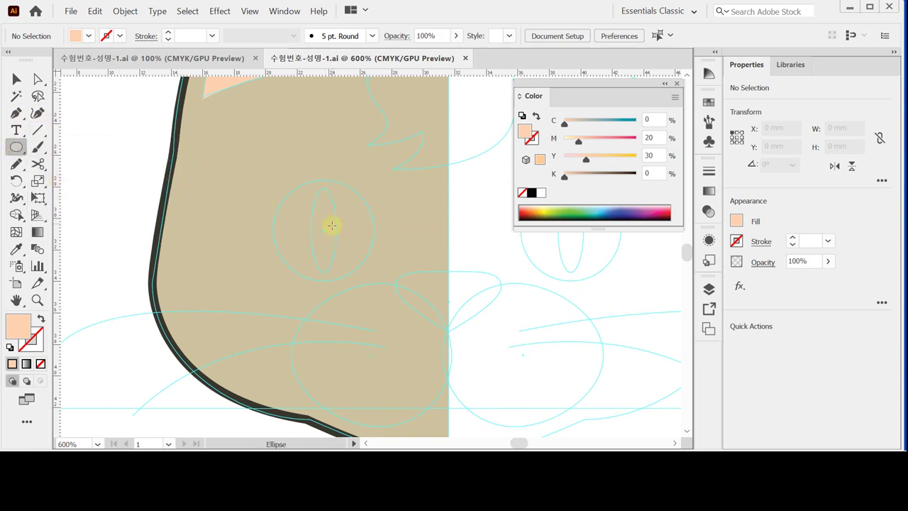
{"action": "left_click_drag", "start_coordinate": [324, 230], "coordinate": [374, 275]}
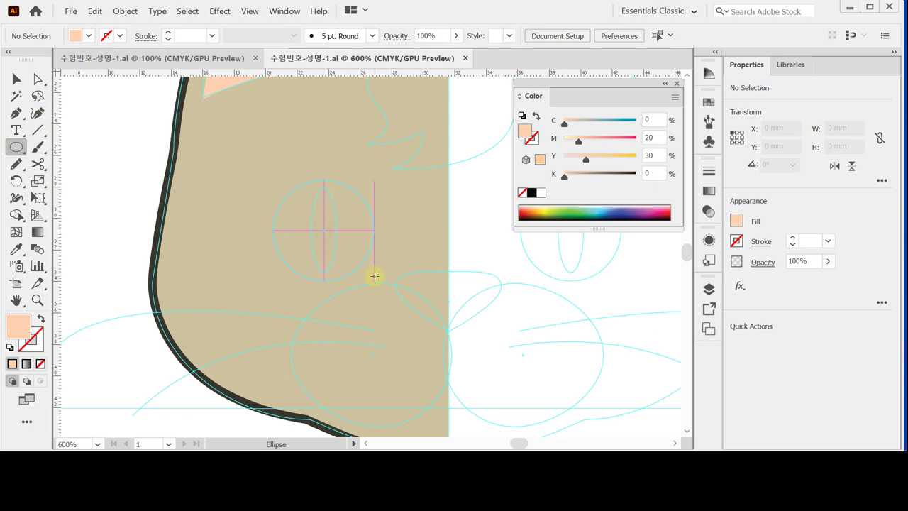
{"action": "left_click_drag", "start_coordinate": [374, 276], "coordinate": [374, 279]}
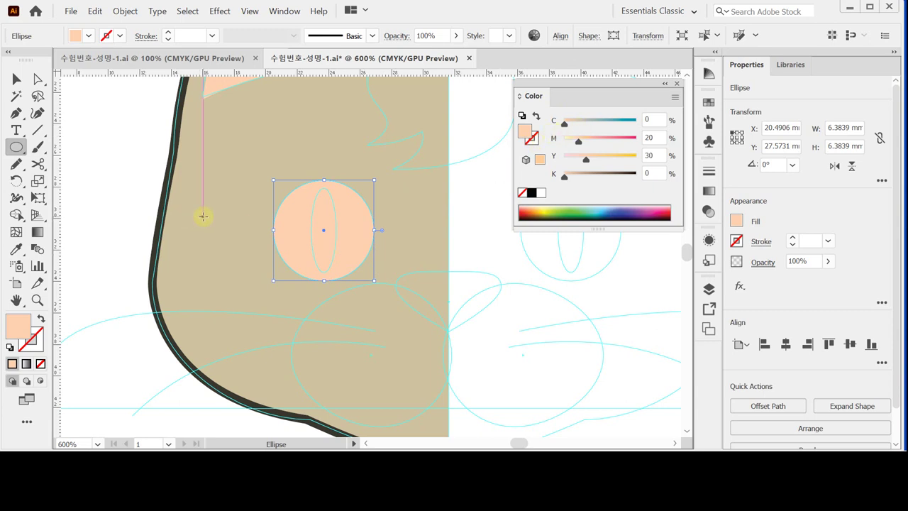
- Copy the head's fill and stroke onto the eye circle, change its fill to C 40, M 0, Y 40, K 0, and deselect it
{"action": "key", "text": "i"}
{"action": "left_click", "coordinate": [234, 245]}
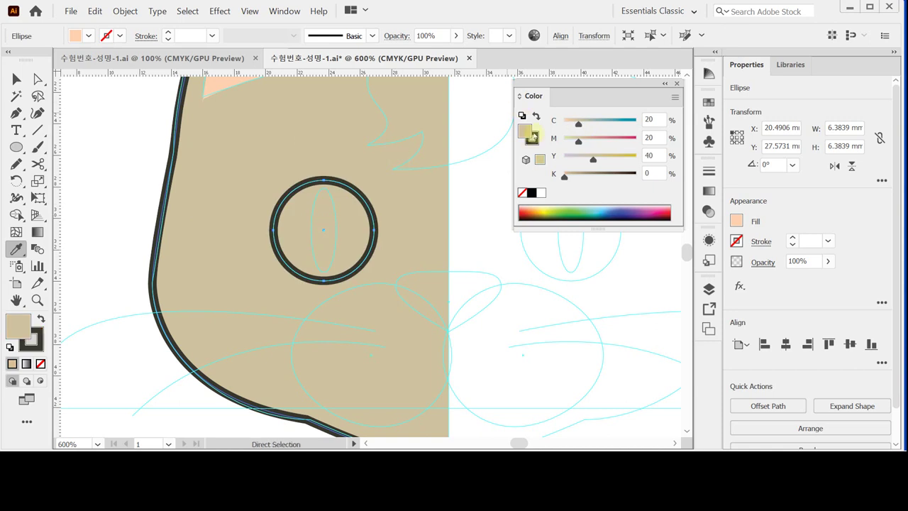
{"action": "left_click", "coordinate": [653, 120]}
{"action": "left_click_drag", "start_coordinate": [653, 120], "coordinate": [637, 122]}
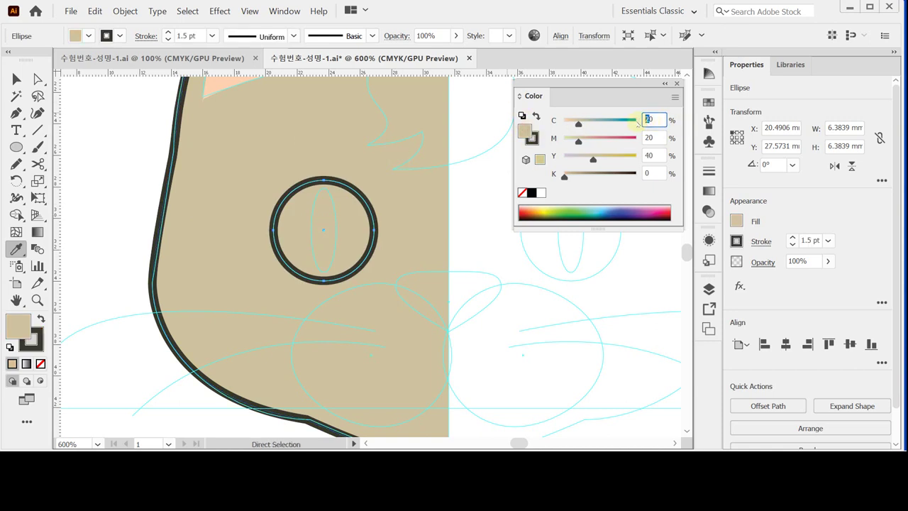
{"action": "type", "text": "4"}
{"action": "left_click_drag", "start_coordinate": [578, 142], "coordinate": [565, 141]}
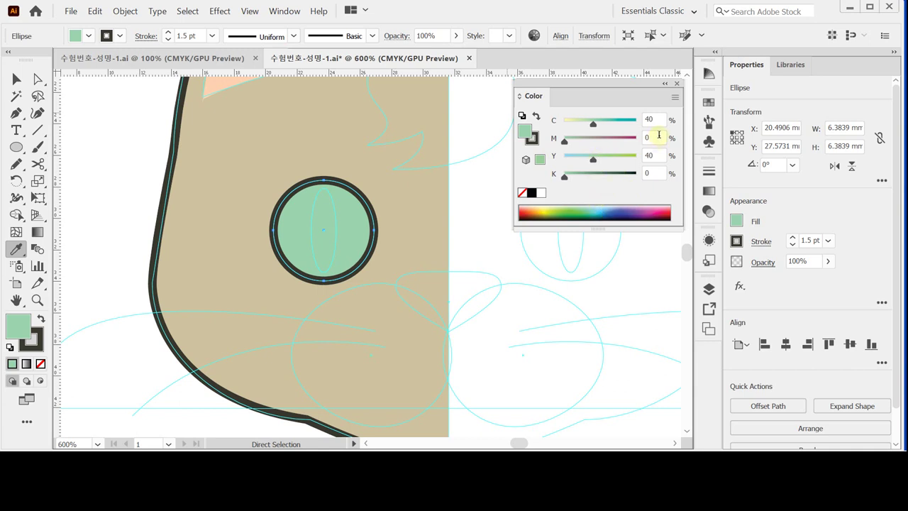
{"action": "left_click", "coordinate": [532, 140]}
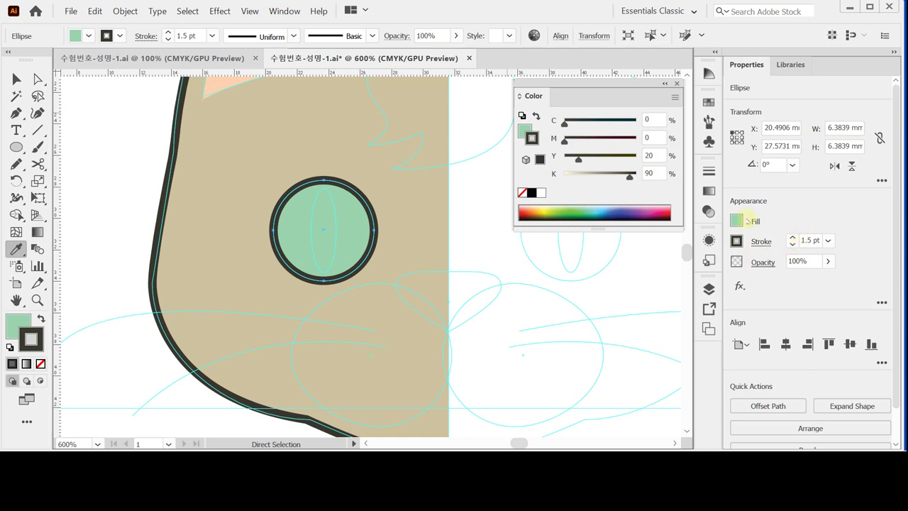
{"action": "left_click", "coordinate": [120, 161]}
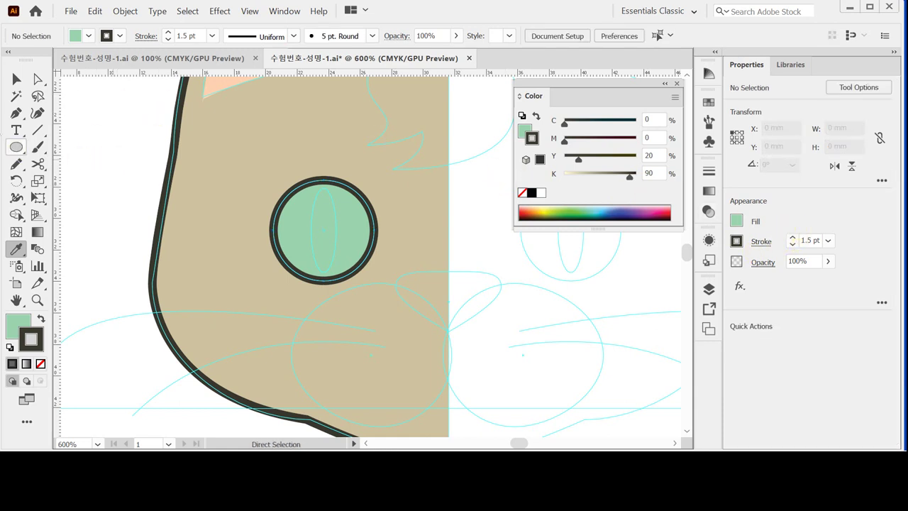
- Draw a pupil ellipse about 1.6 mm wide and 5.7 mm high from the left eye's center and remove its stroke
{"action": "left_click", "coordinate": [15, 147]}
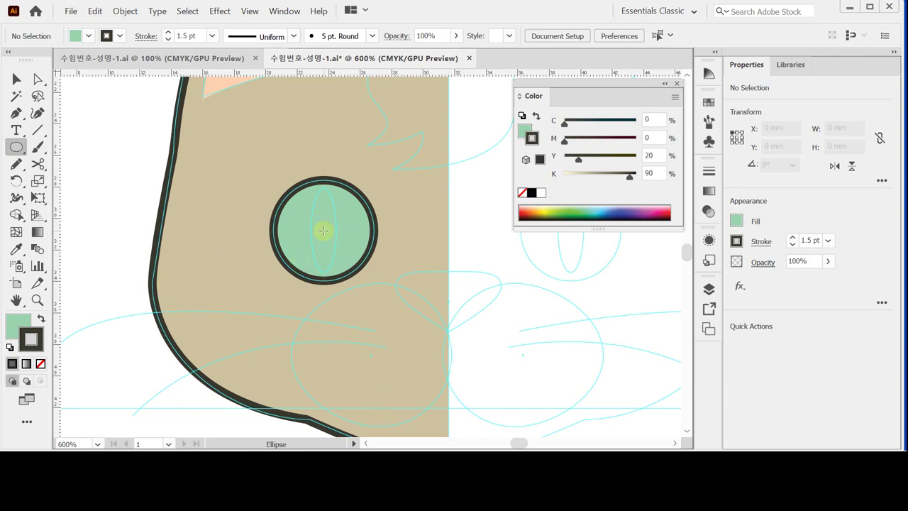
{"action": "left_click_drag", "start_coordinate": [323, 231], "coordinate": [337, 276]}
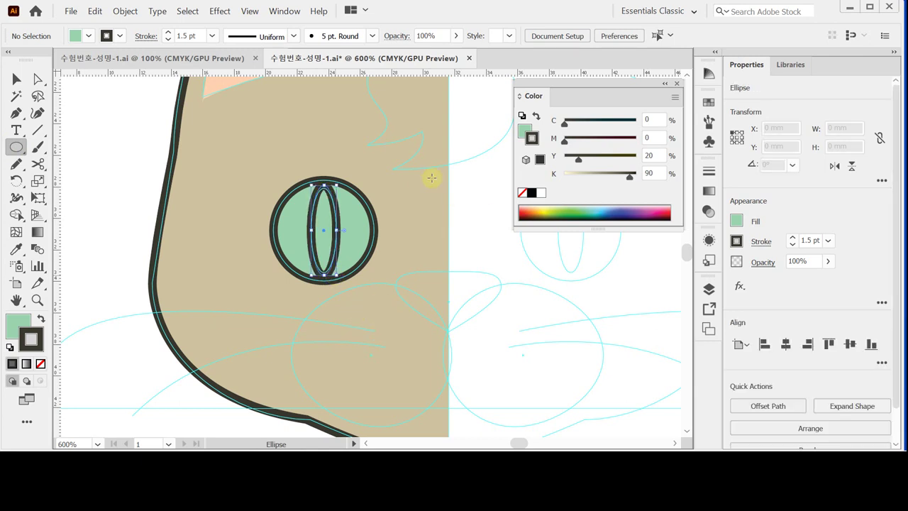
{"action": "left_click", "coordinate": [522, 193]}
{"action": "left_click", "coordinate": [523, 128]}
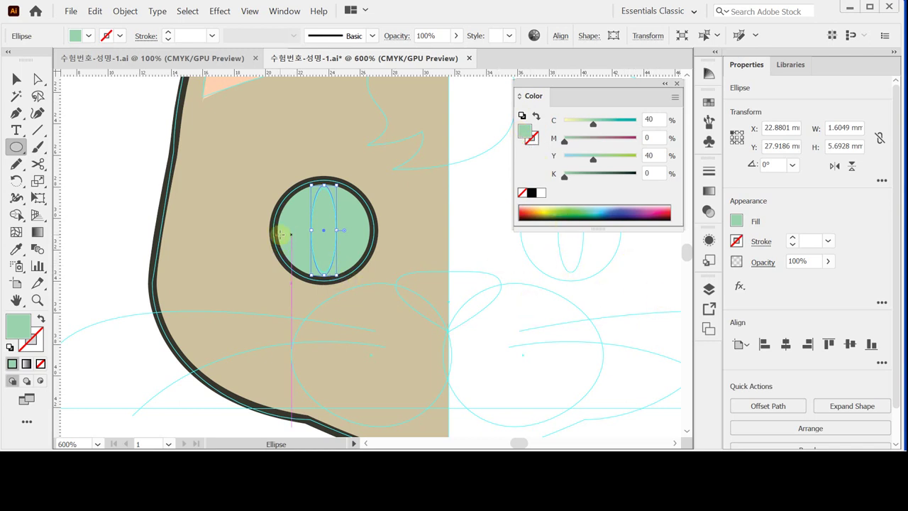
- Sample the eye circle's appearance onto the pupil, swap its fill and stroke, and remove the stroke, leaving a C 0, M 0, Y 20, K 90 fill
{"action": "key", "text": "i"}
{"action": "left_click", "coordinate": [312, 207]}
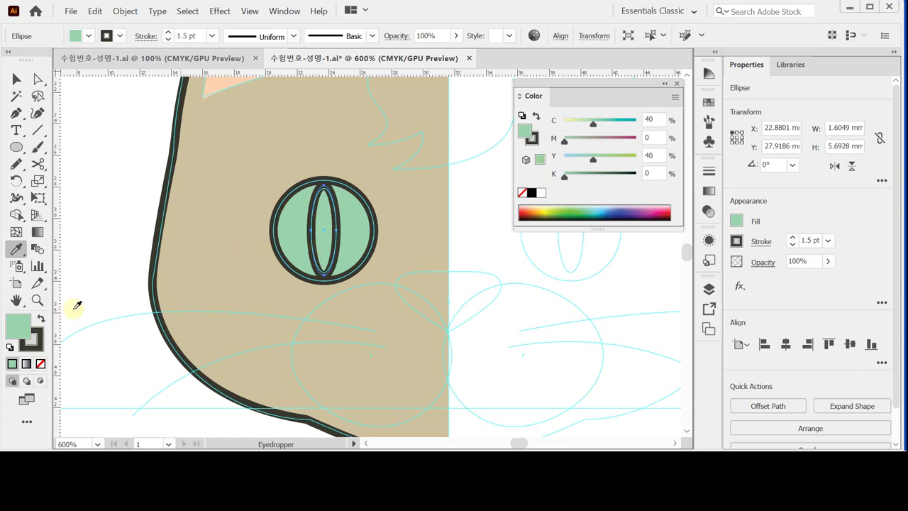
{"action": "left_click", "coordinate": [40, 319]}
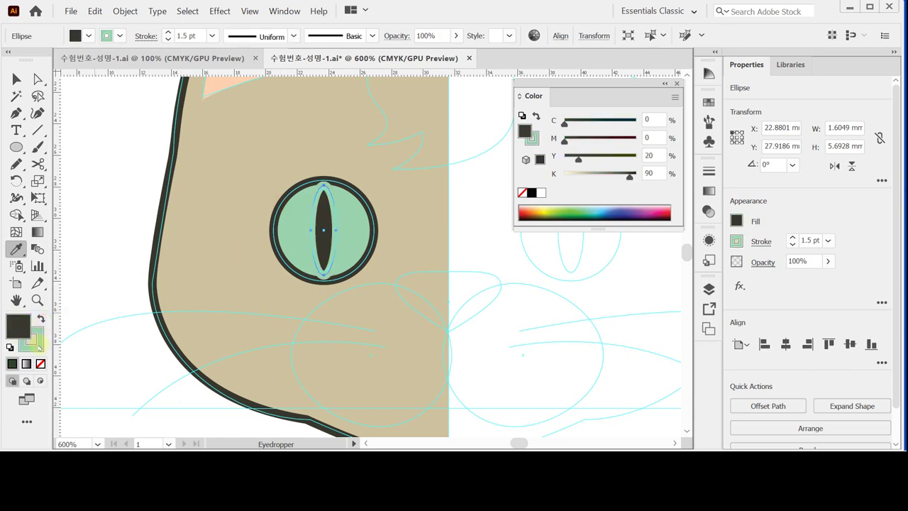
{"action": "left_click", "coordinate": [41, 363]}
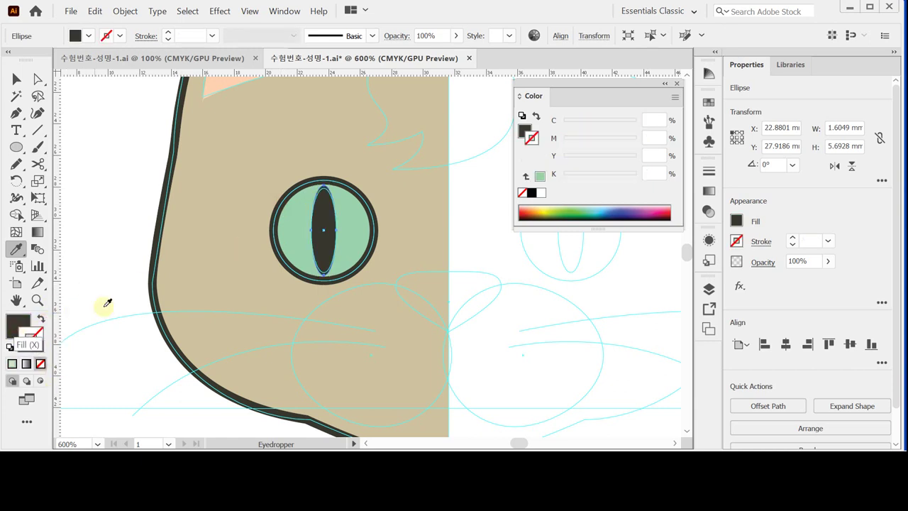
{"action": "key", "text": "x"}
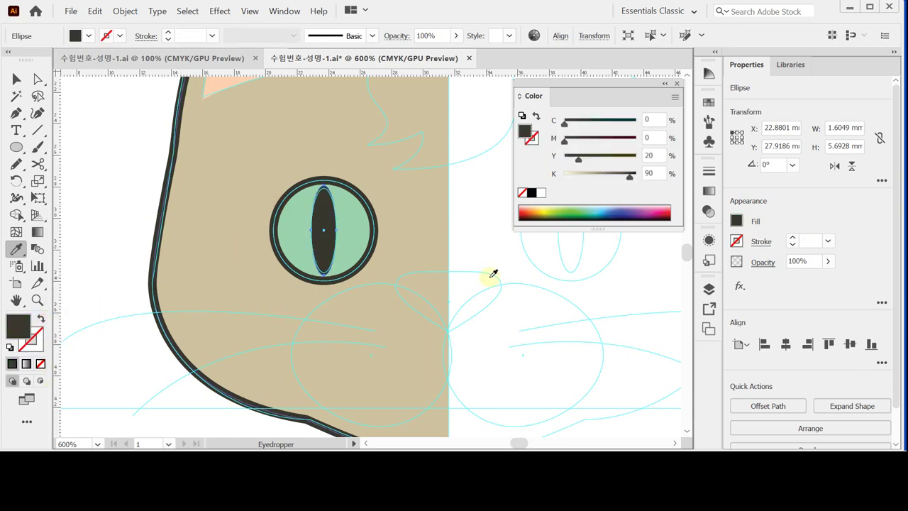
{"action": "left_click", "coordinate": [652, 155]}
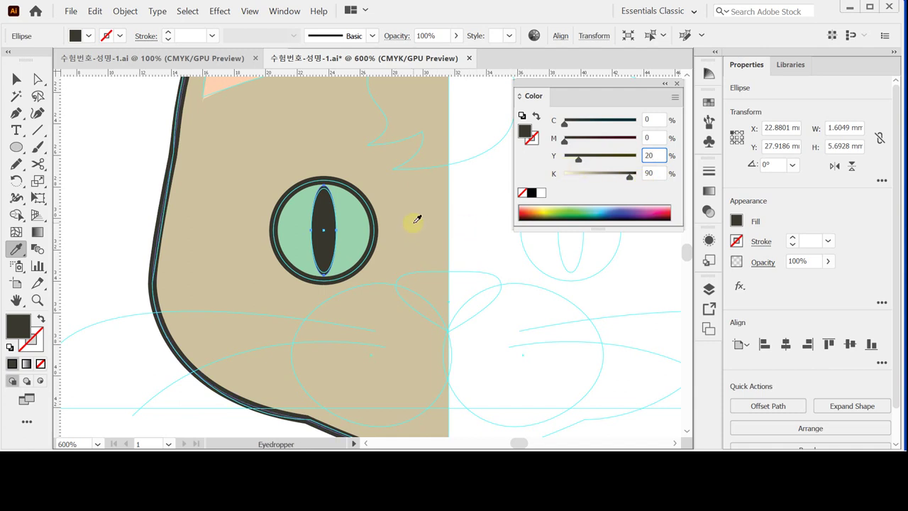
- Deselect the pupil, draw a white, strokeless circle about 9.1 mm in diameter on the left muzzle guide, and nudge it 0.5 mm right
{"action": "key", "text": "ctrl+minus"}
{"action": "left_click_drag", "start_coordinate": [392, 325], "coordinate": [332, 305]}
{"action": "left_click", "coordinate": [147, 202], "text": "ctrl"}
{"action": "key", "text": "l"}
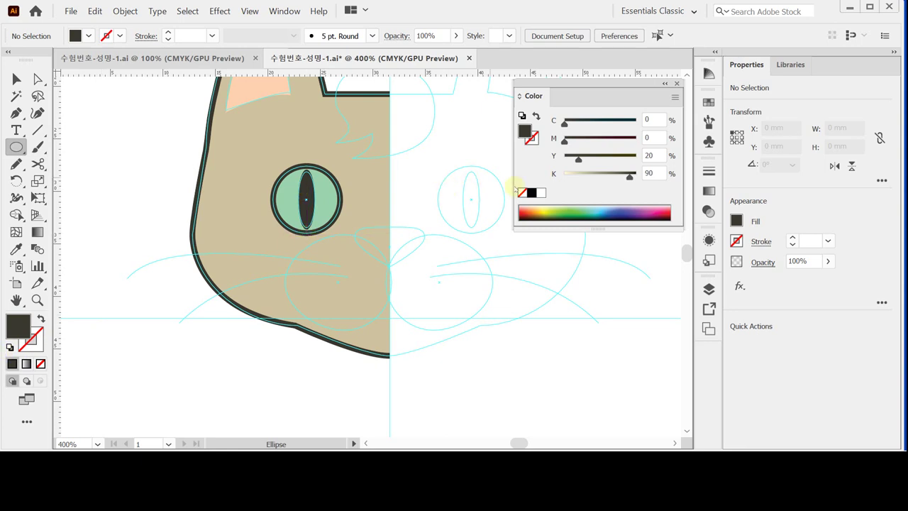
{"action": "left_click", "coordinate": [541, 192]}
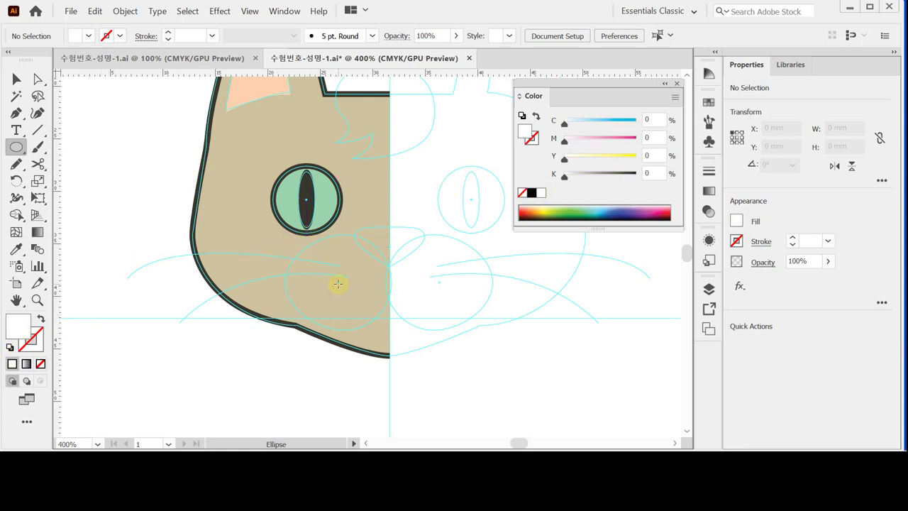
{"action": "left_click_drag", "start_coordinate": [338, 284], "coordinate": [387, 326]}
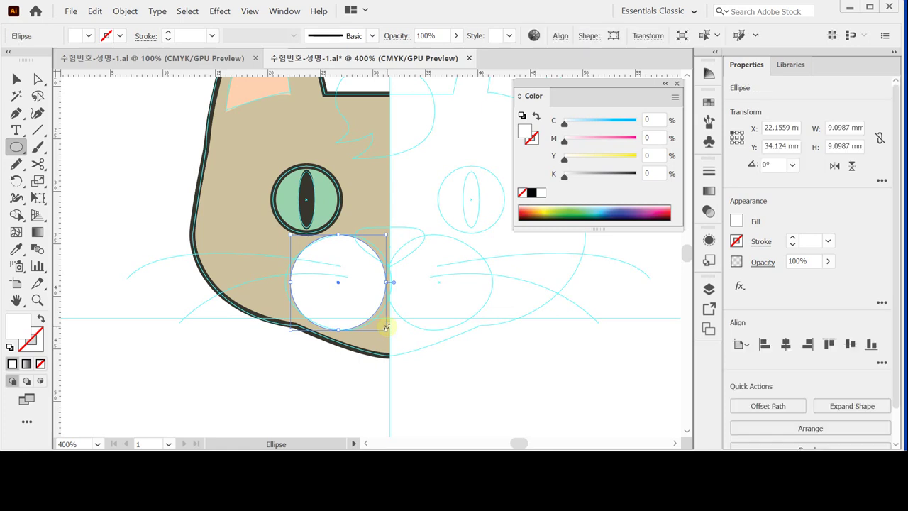
{"action": "key", "text": "Right"}
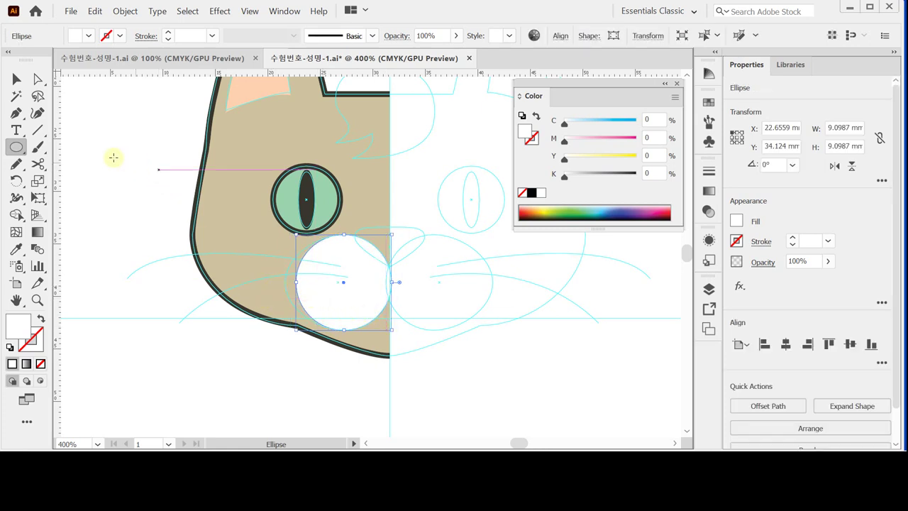
- Move the muzzle circle's left anchor point about 1 mm outward to meet the guide, and deselect the shape
{"action": "key", "text": "ctrl"}
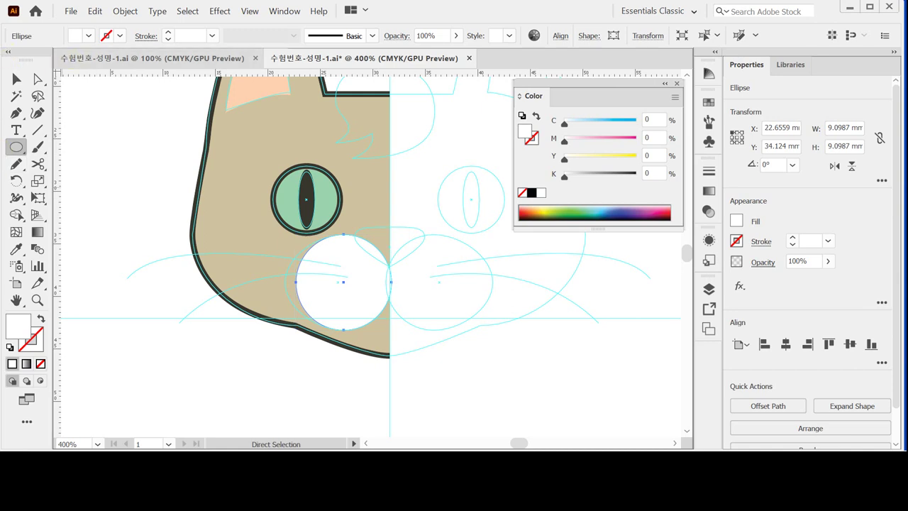
{"action": "left_click", "coordinate": [37, 79]}
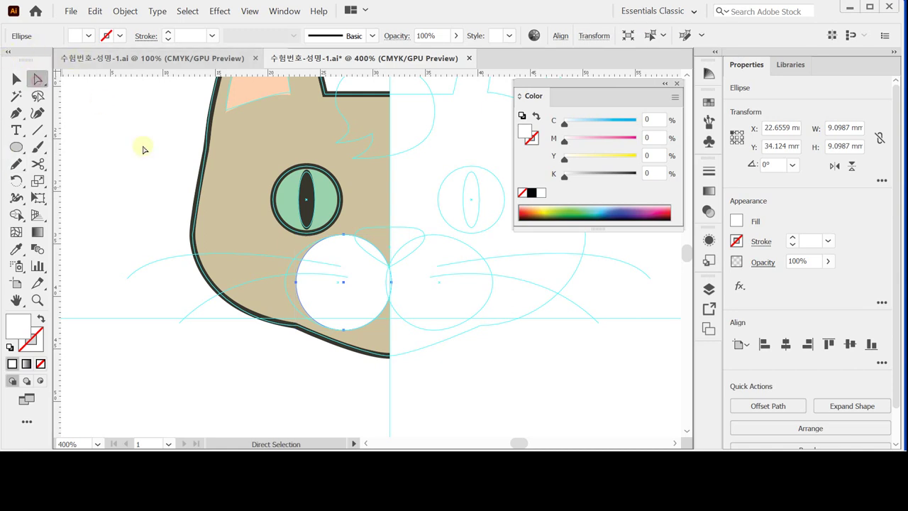
{"action": "left_click", "coordinate": [296, 284]}
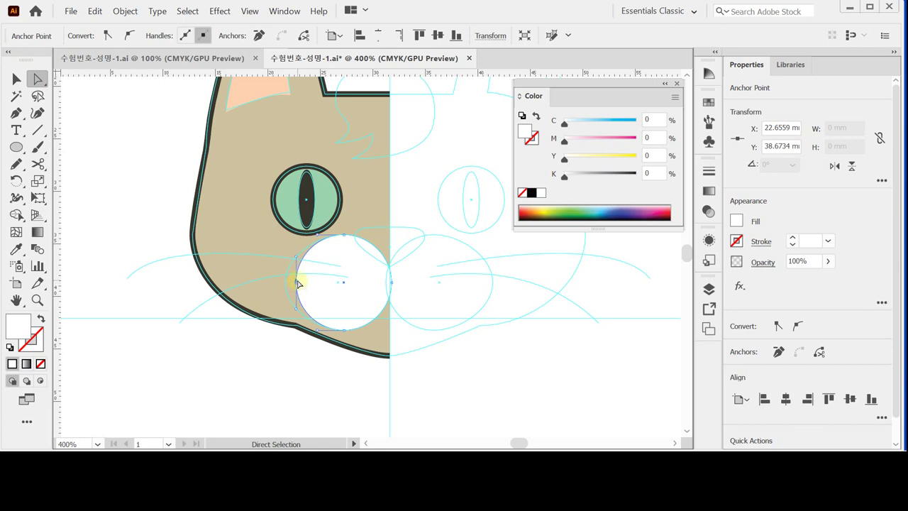
{"action": "left_click_drag", "start_coordinate": [296, 284], "coordinate": [295, 283]}
{"action": "key", "text": "Left"}
{"action": "key", "text": "Left"}
{"action": "key", "text": "Left"}
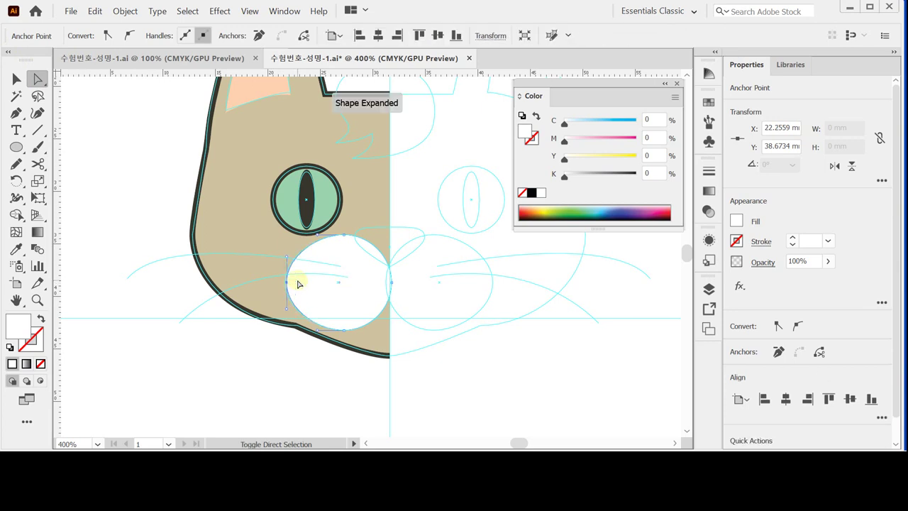
{"action": "key", "text": "Left"}
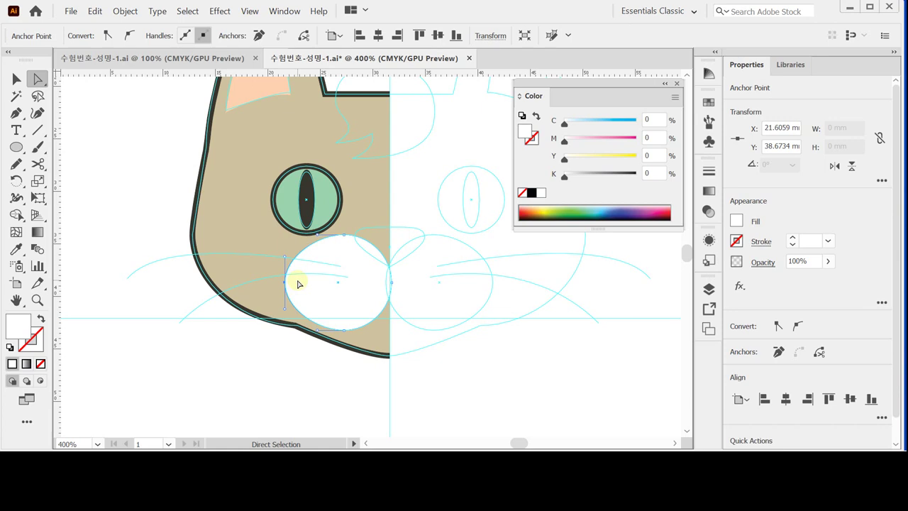
{"action": "left_click", "coordinate": [118, 182]}
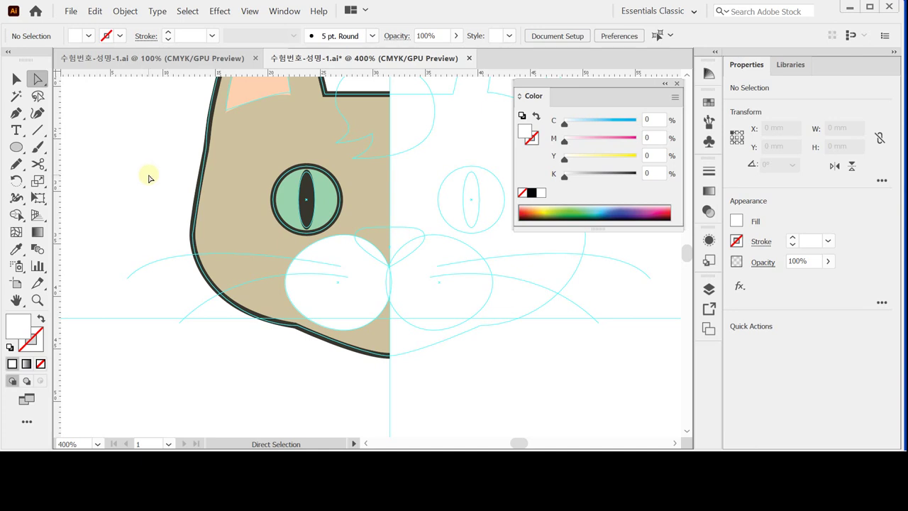
- Save the document and activate the Pen tool
{"action": "key", "text": "ctrl"}
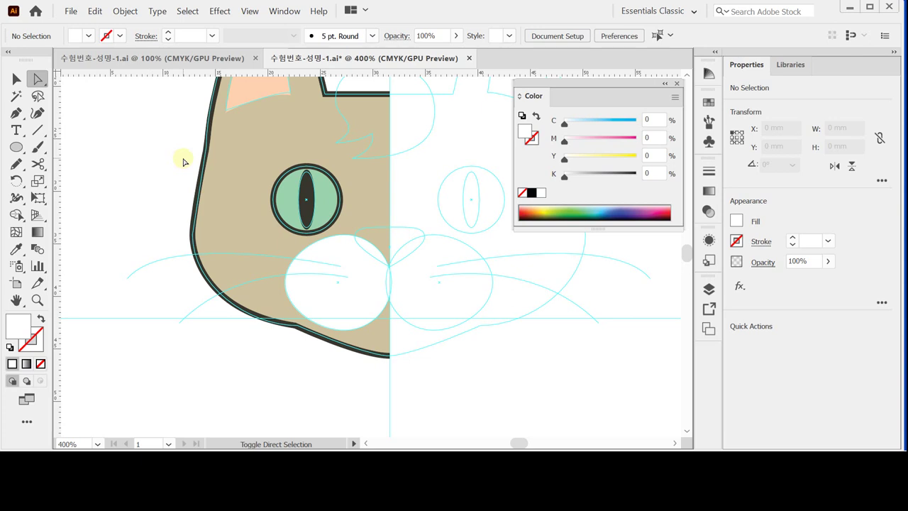
{"action": "key", "text": "ctrl+z"}
{"action": "key", "text": "p"}
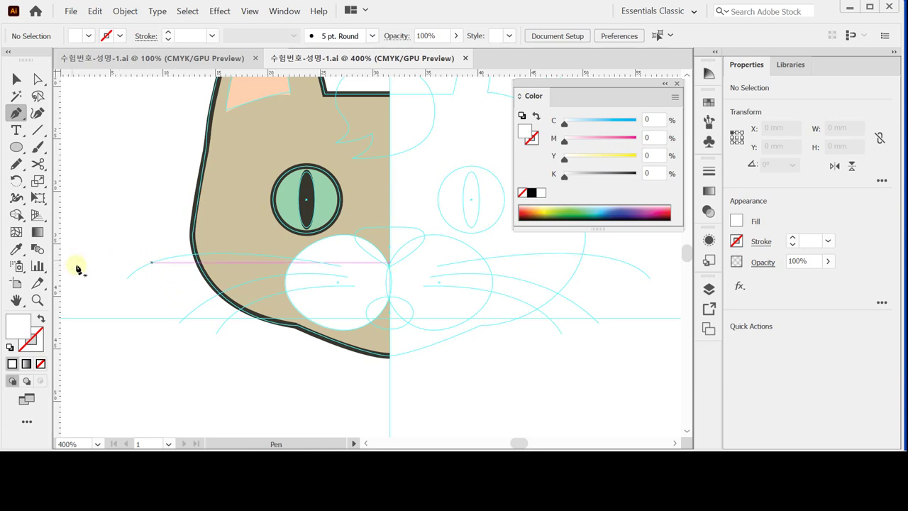
- Pick up the head outline's 1.5 pt dark stroke for new paths, deselect the head, and set the fill to none
{"action": "key", "text": "ctrl"}
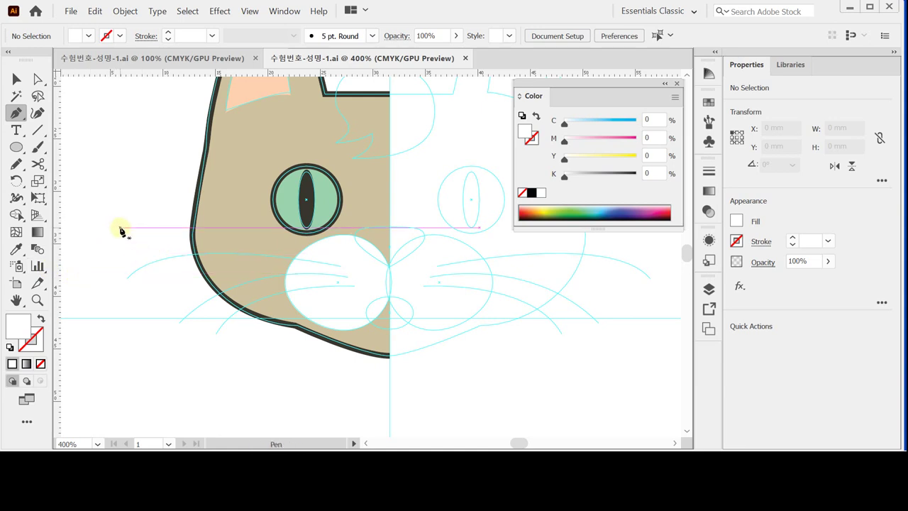
{"action": "key", "text": "ctrl"}
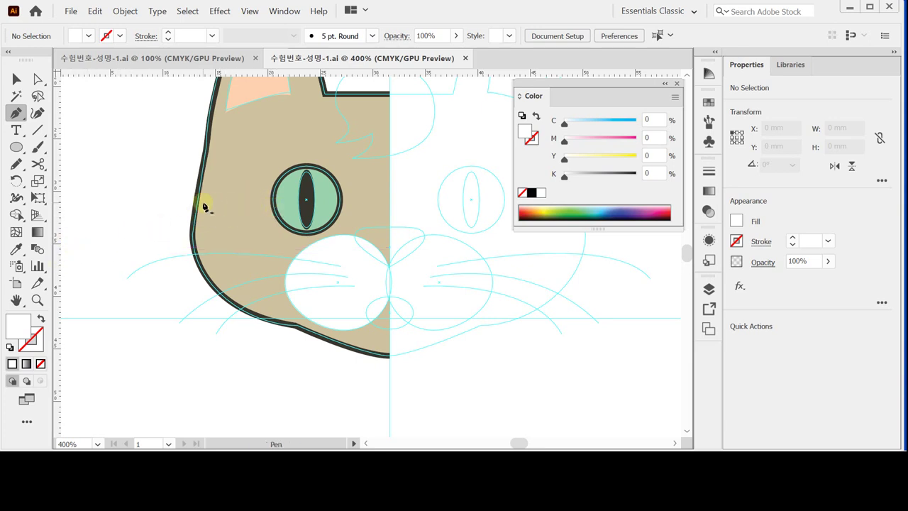
{"action": "key", "text": "ctrl"}
{"action": "key", "text": "ctrl"}
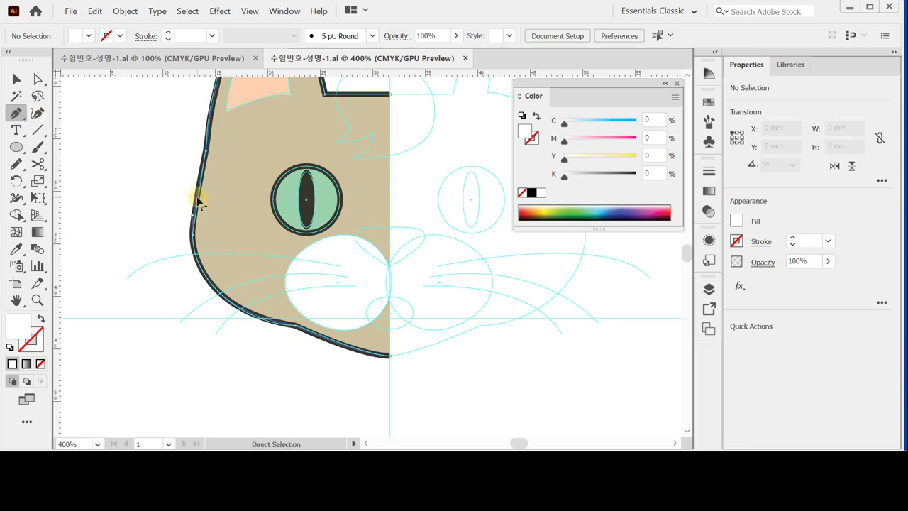
{"action": "left_click", "coordinate": [198, 201], "text": "ctrl"}
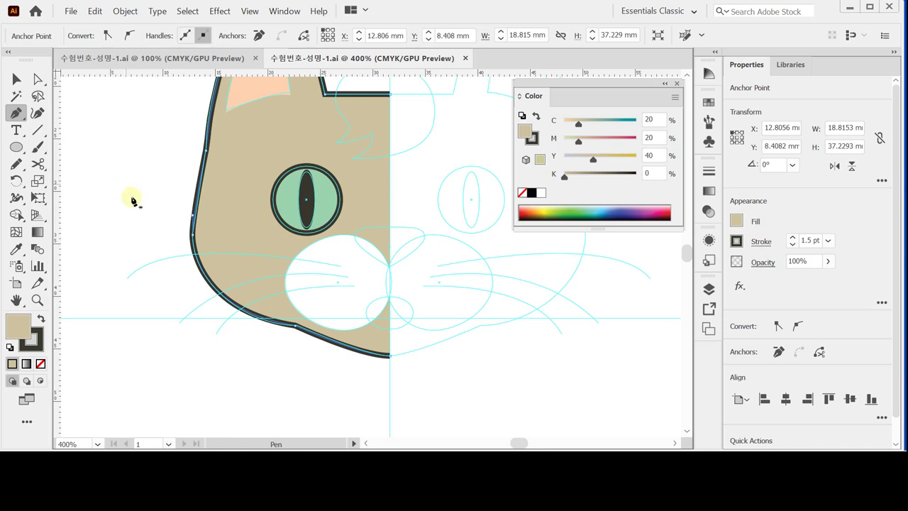
{"action": "key", "text": "ctrl"}
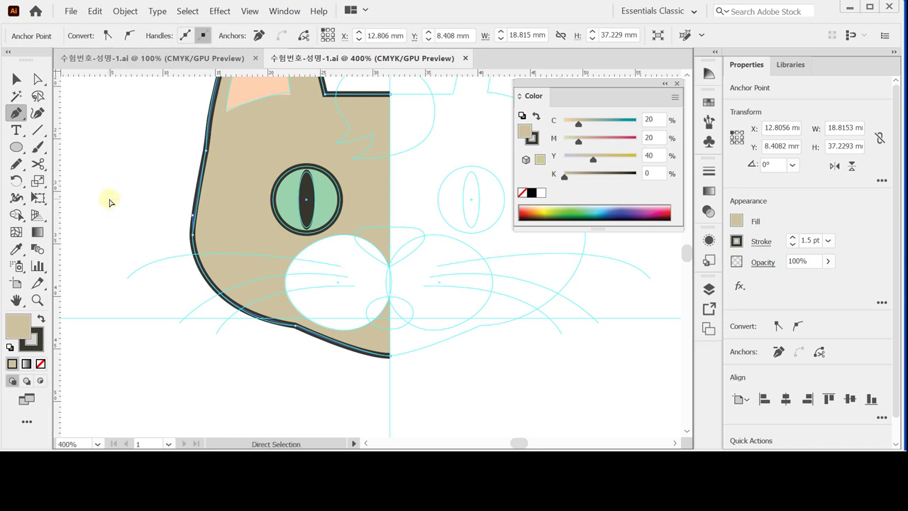
{"action": "left_click", "coordinate": [110, 202], "text": "ctrl"}
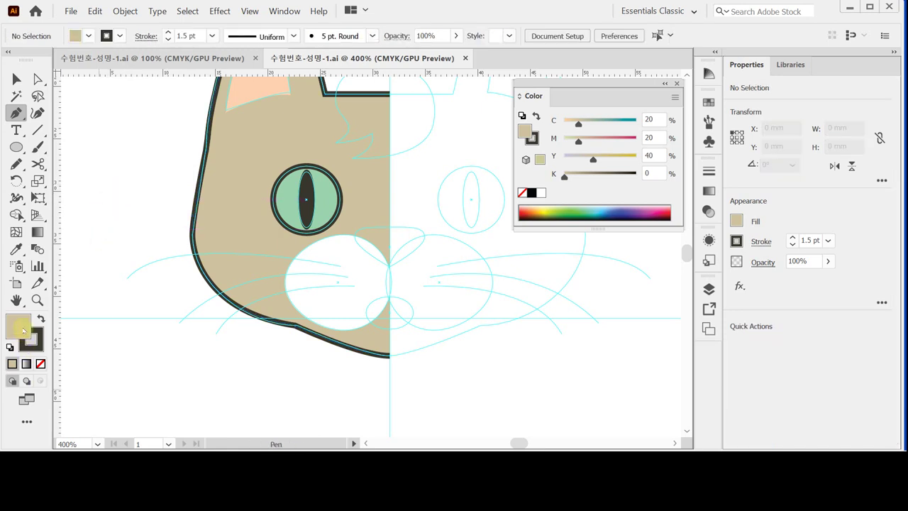
{"action": "left_click", "coordinate": [40, 364]}
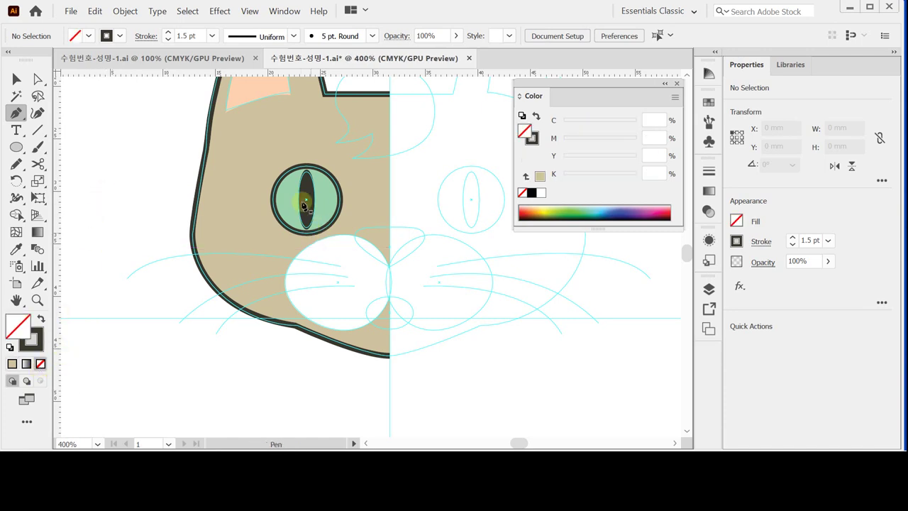
{"action": "left_click", "coordinate": [532, 139]}
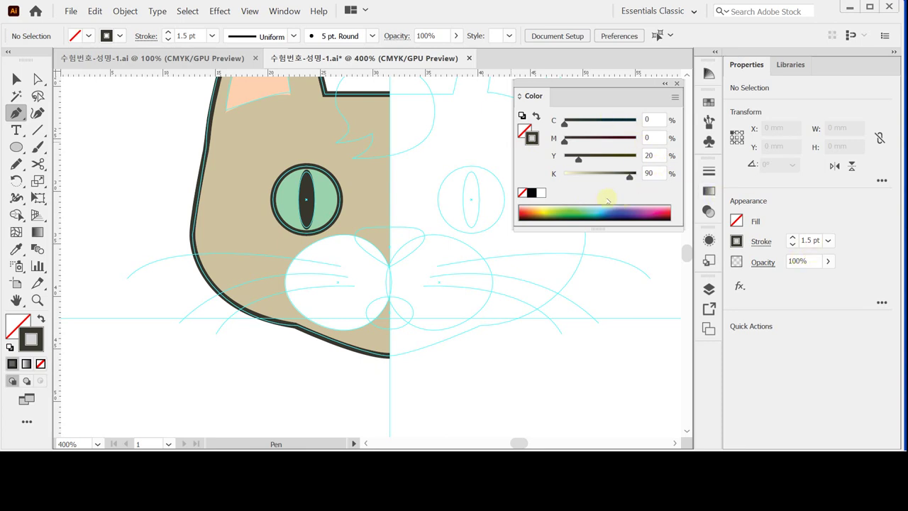
- Trace the upper left whisker with the Pen tool as one open curve from the muzzle to its outer tip, and deselect it
{"action": "key", "text": "ctrl"}
{"action": "left_click", "coordinate": [164, 259]}
{"action": "left_click_drag", "start_coordinate": [340, 268], "coordinate": [239, 274]}
{"action": "key", "text": "ctrl+minus"}
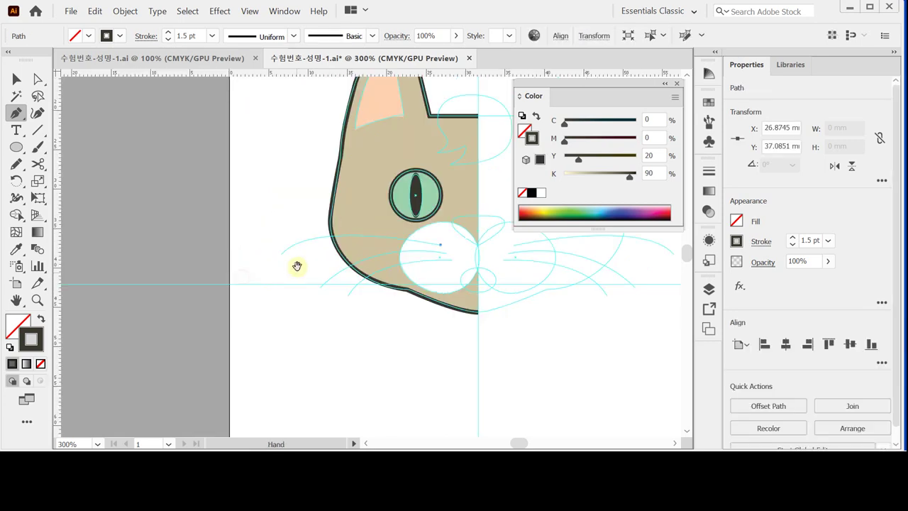
{"action": "mouse_move", "coordinate": [320, 259]}
{"action": "left_mouse_down"}
{"action": "mouse_move", "coordinate": [205, 248]}
{"action": "mouse_move", "coordinate": [211, 225]}
{"action": "mouse_move", "coordinate": [118, 247]}
{"action": "mouse_move", "coordinate": [106, 260]}
{"action": "mouse_move", "coordinate": [142, 257]}
{"action": "left_mouse_up"}
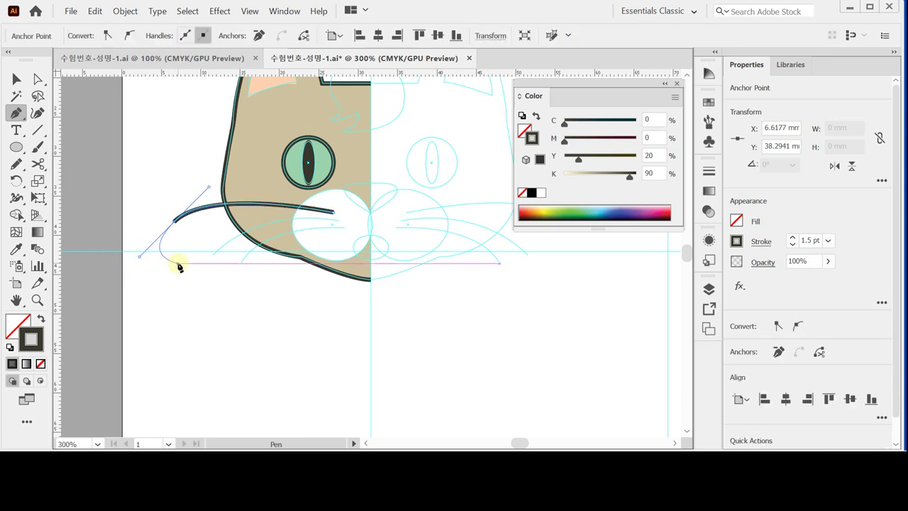
{"action": "key", "text": "ctrl"}
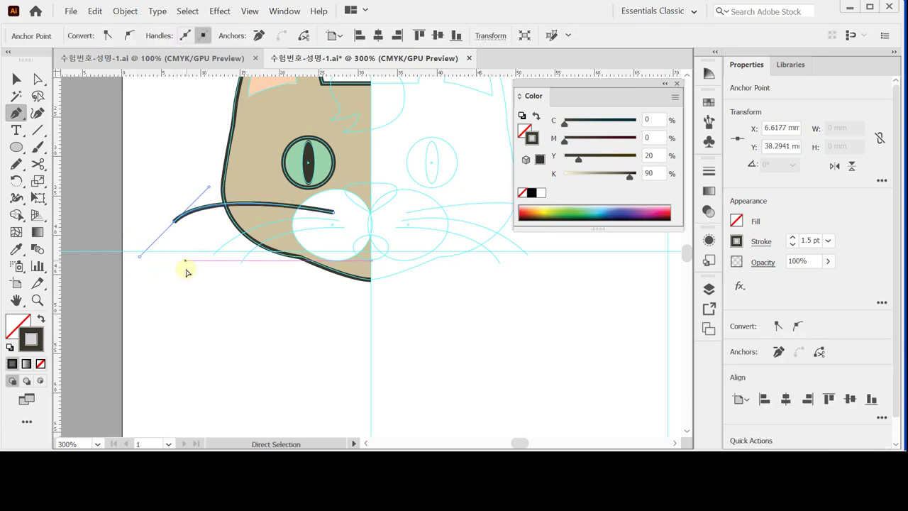
{"action": "left_click", "coordinate": [203, 306], "text": "ctrl"}
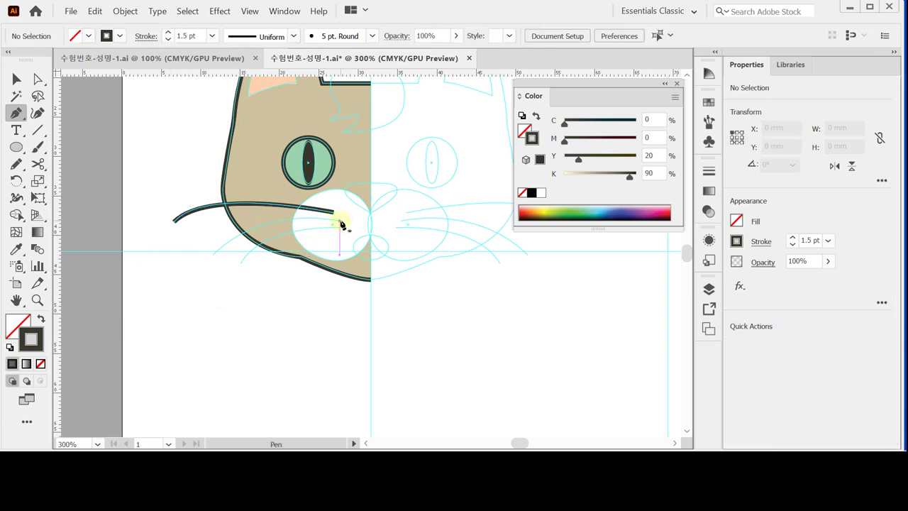
- Trace the middle left whisker as an open two-point curve over its guide and deselect it
{"action": "left_click", "coordinate": [340, 223]}
{"action": "left_click_drag", "start_coordinate": [213, 254], "coordinate": [151, 310]}
{"action": "key", "text": "ctrl"}
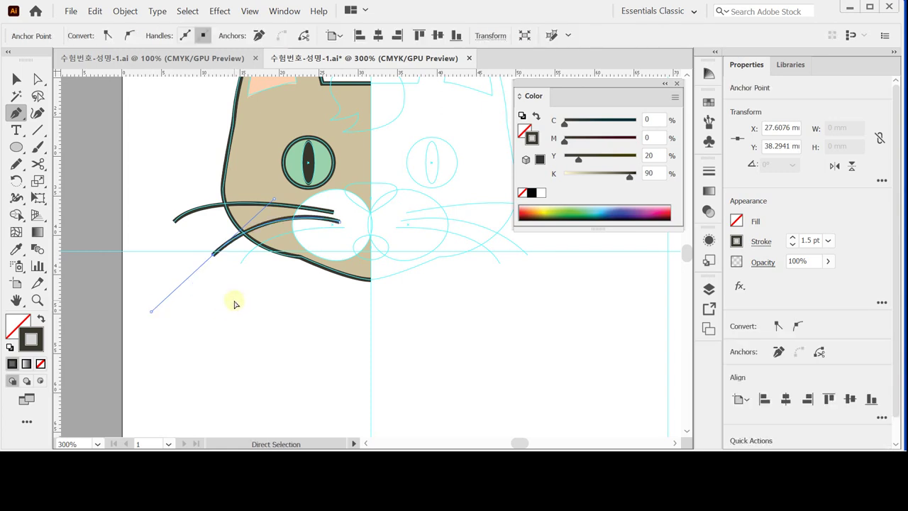
{"action": "left_click", "coordinate": [235, 304], "text": "ctrl"}
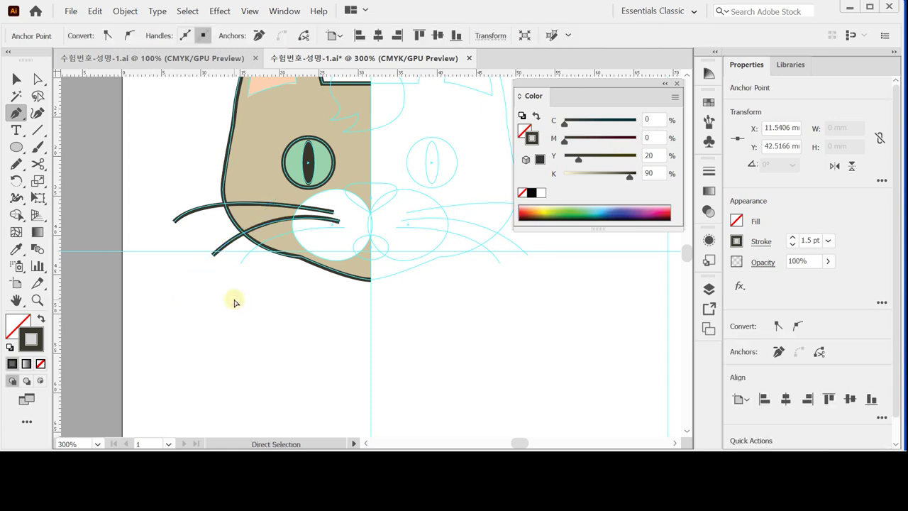
- Trace the lower left whisker with the Pen tool as an open two-point curve over its guide and deselect it
{"action": "left_click", "coordinate": [344, 227]}
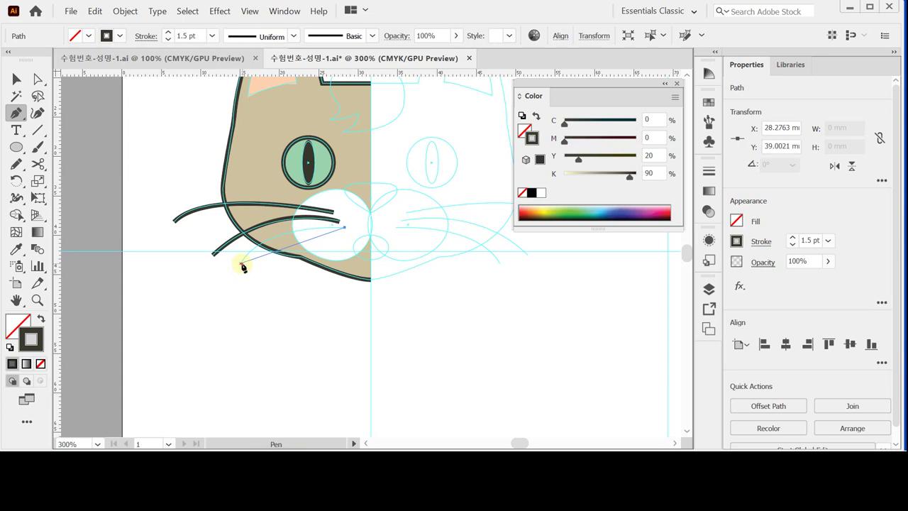
{"action": "mouse_move", "coordinate": [242, 265]}
{"action": "left_mouse_down"}
{"action": "mouse_move", "coordinate": [204, 308]}
{"action": "mouse_move", "coordinate": [213, 303]}
{"action": "left_mouse_up"}
{"action": "key", "text": "ctrl"}
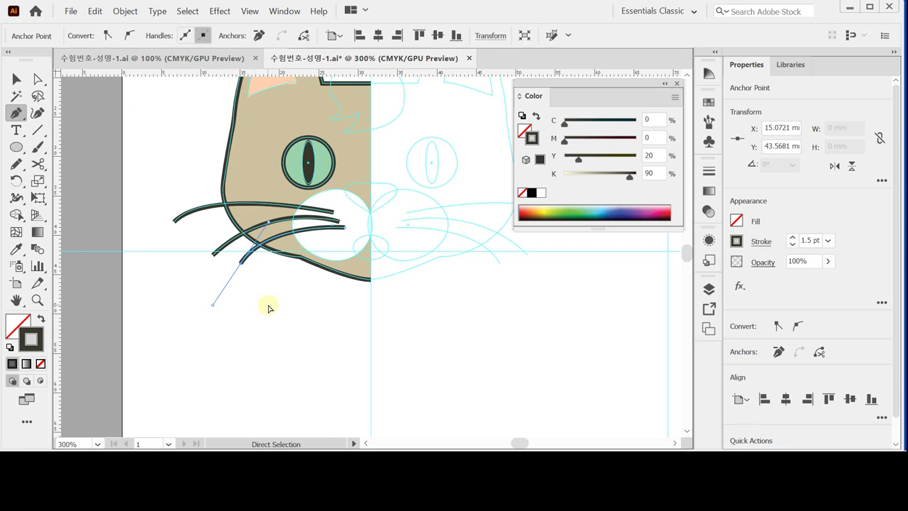
{"action": "left_click", "coordinate": [268, 307], "text": "ctrl"}
{"action": "left_click_drag", "start_coordinate": [274, 306], "coordinate": [281, 278]}
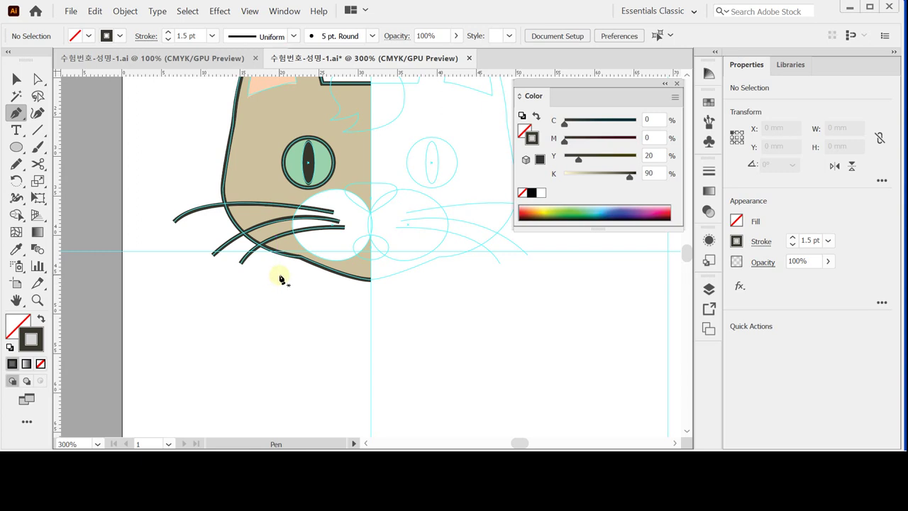
- Select all of the half-face artwork with the Selection tool and hide the guides
{"action": "left_click_drag", "start_coordinate": [280, 279], "coordinate": [250, 368]}
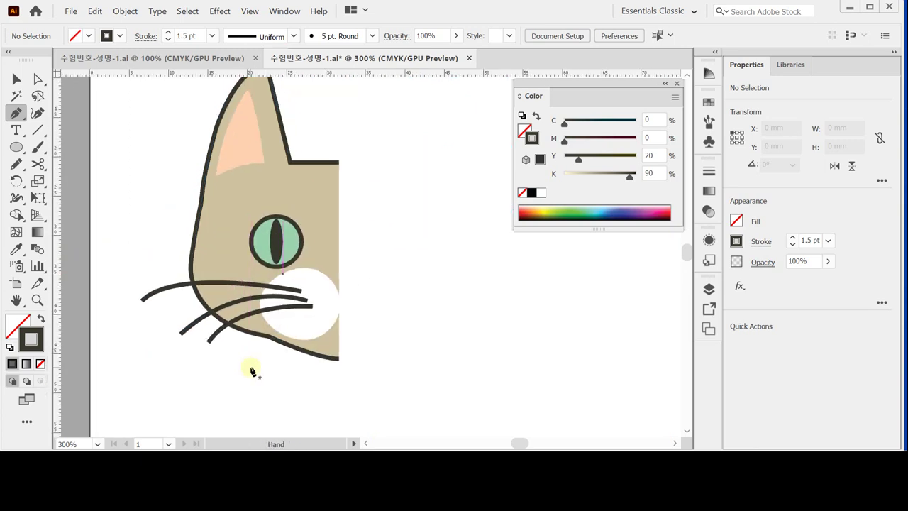
{"action": "key", "text": "ctrl+a"}
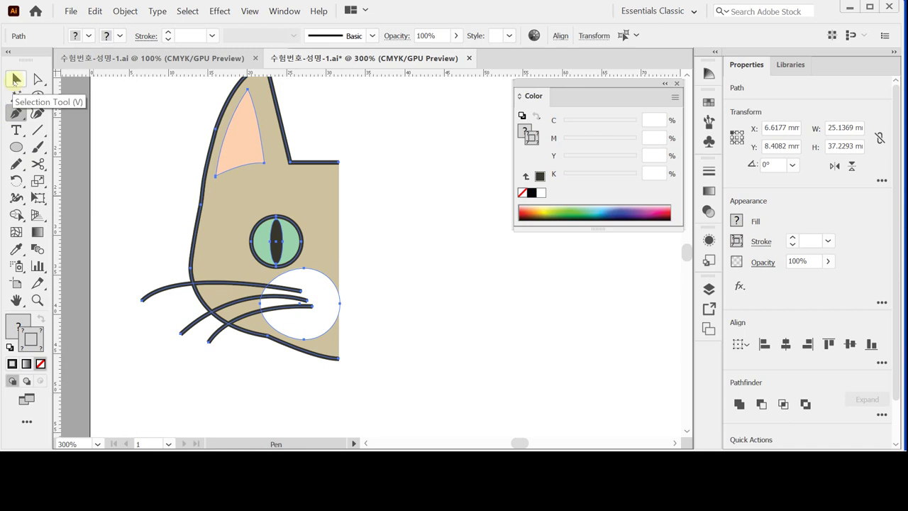
{"action": "left_click", "coordinate": [16, 80]}
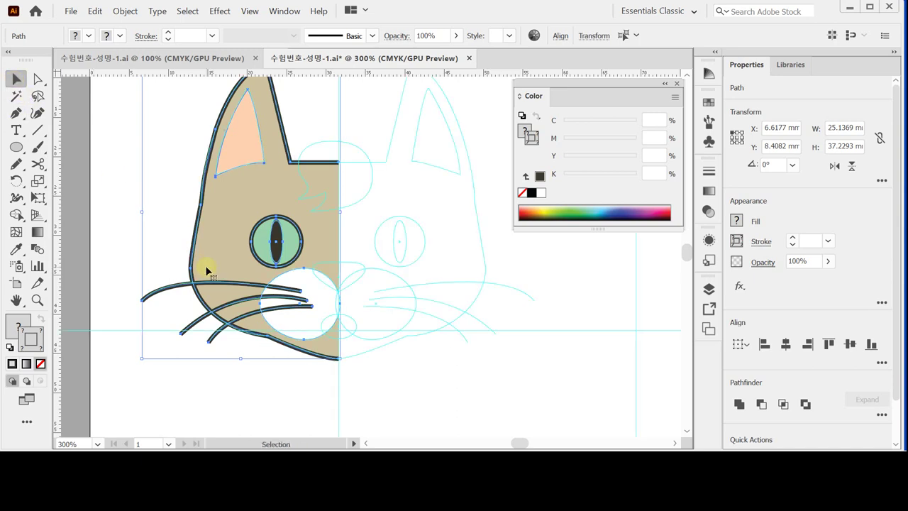
{"action": "key", "text": "space"}
{"action": "left_click_drag", "start_coordinate": [243, 224], "coordinate": [250, 279]}
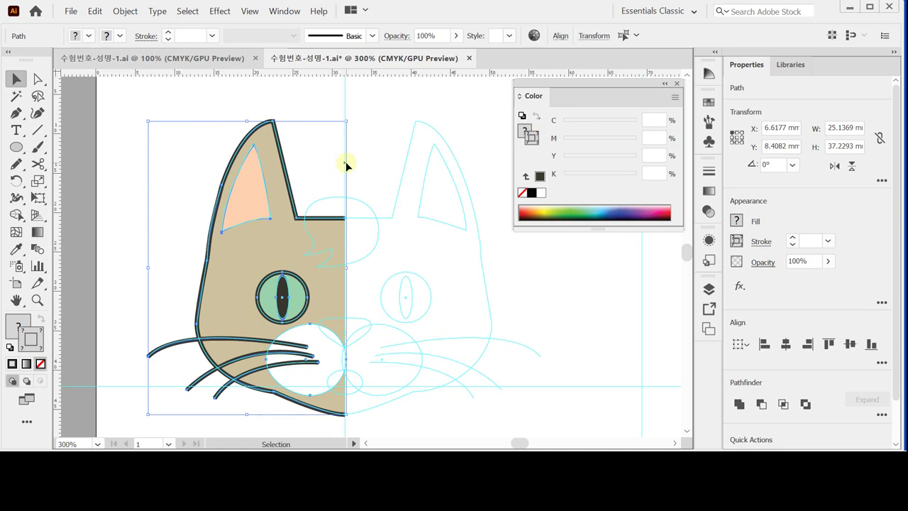
{"action": "key", "text": "ctrl+semicolon"}
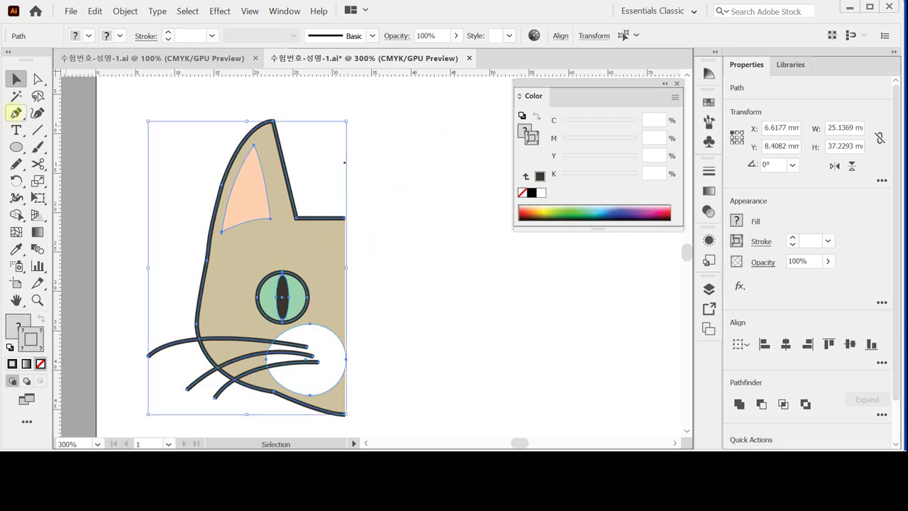
- Select the half-head outline's two open endpoints on the centre line and nudge them 0.05 mm past it
{"action": "left_click", "coordinate": [39, 79]}
{"action": "left_click_drag", "start_coordinate": [370, 201], "coordinate": [334, 237]}
{"action": "left_click_drag", "start_coordinate": [360, 411], "coordinate": [342, 423]}
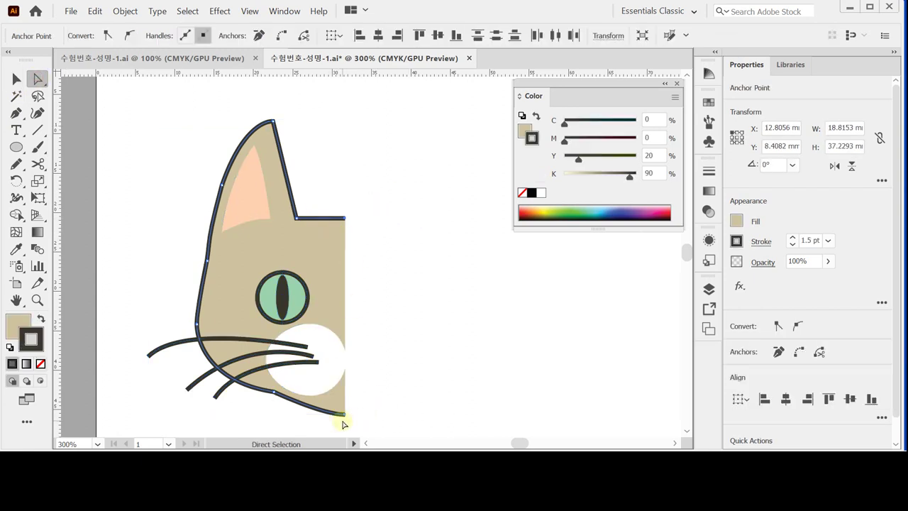
{"action": "key", "text": "ctrl+j"}
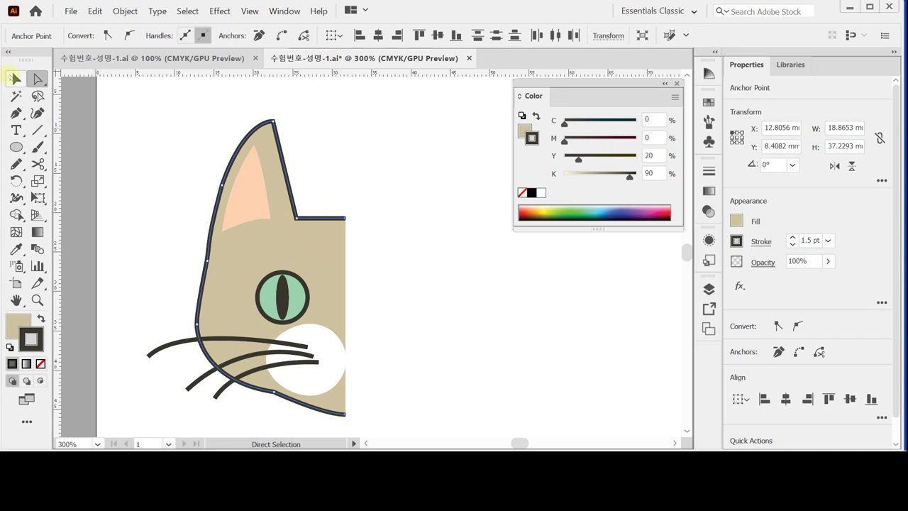
- Select the entire half face and reflect a copy of it across the vertical axis through the head's centre endpoint
{"action": "left_click", "coordinate": [17, 79]}
{"action": "left_click_drag", "start_coordinate": [160, 115], "coordinate": [358, 380]}
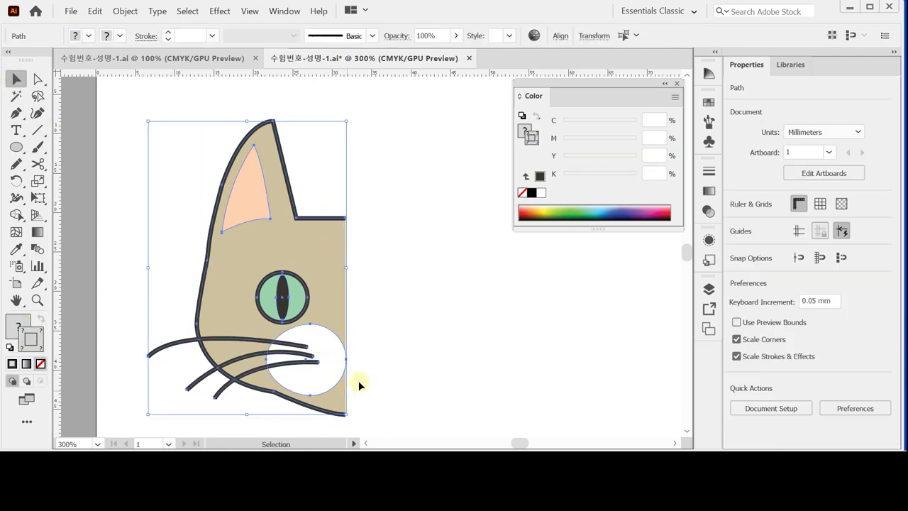
{"action": "key", "text": "ctrl+a"}
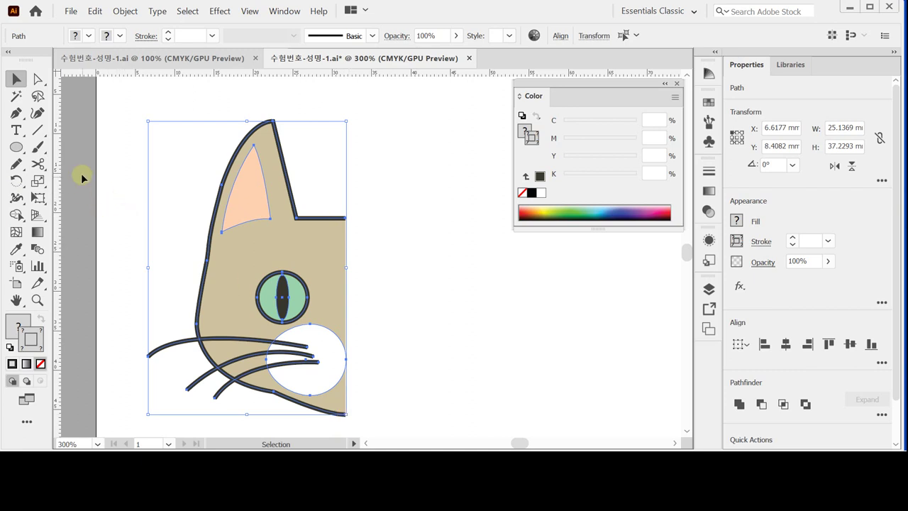
{"action": "left_click_drag", "start_coordinate": [16, 181], "coordinate": [60, 197]}
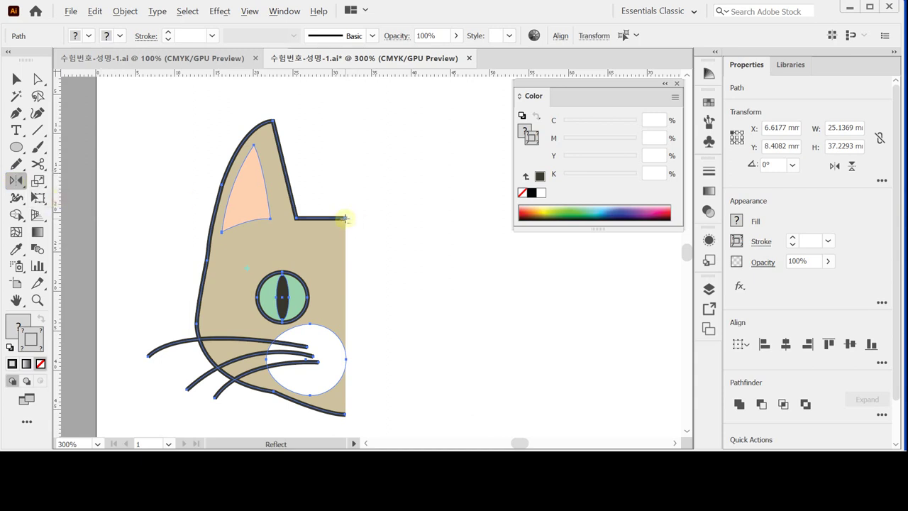
{"action": "left_click", "coordinate": [345, 218], "text": "alt"}
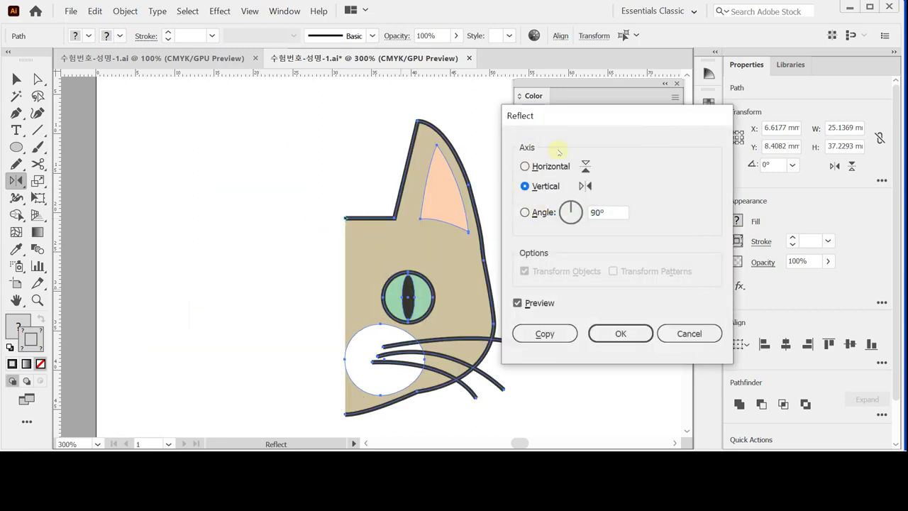
{"action": "left_click", "coordinate": [544, 332]}
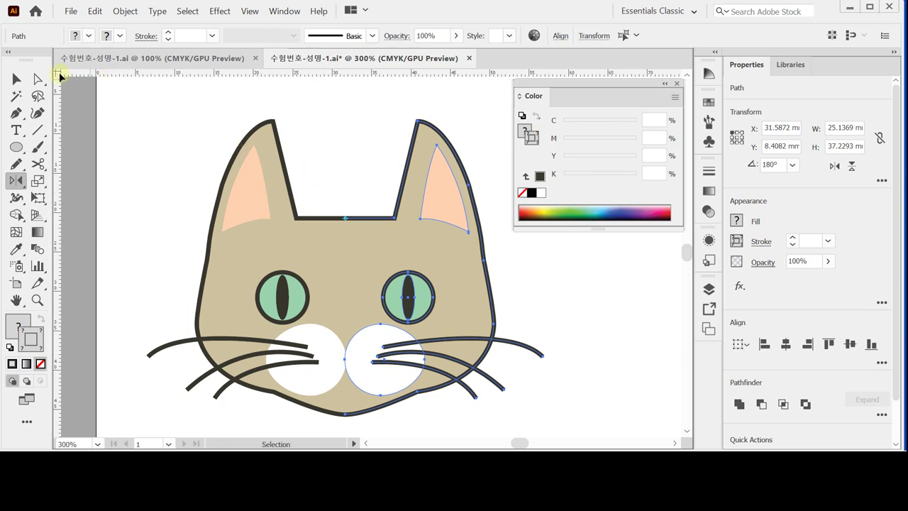
- Select only the two head halves and unite them into one shape
{"action": "left_click", "coordinate": [16, 79]}
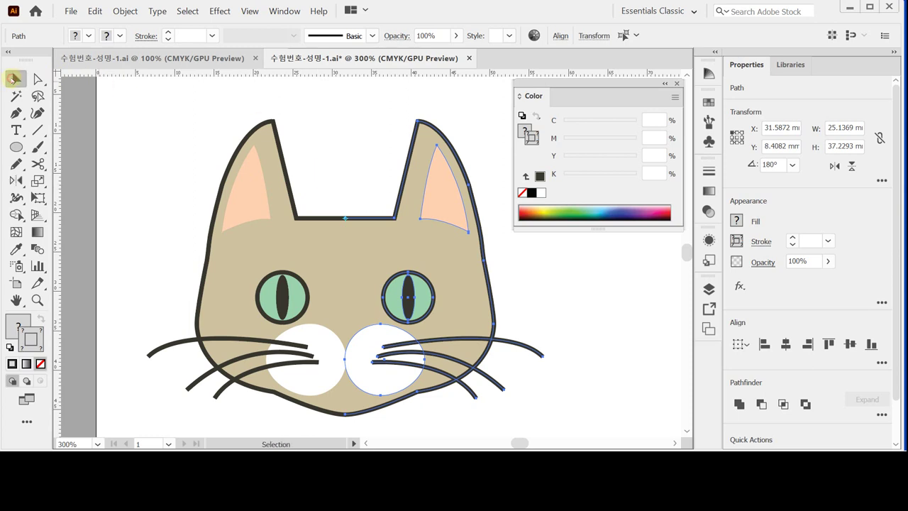
{"action": "left_click_drag", "start_coordinate": [328, 173], "coordinate": [362, 226]}
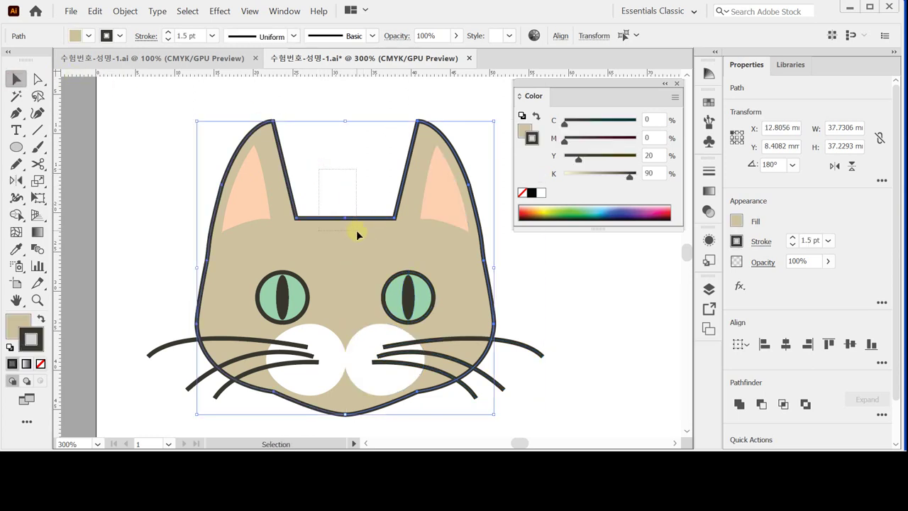
{"action": "left_click_drag", "start_coordinate": [360, 238], "coordinate": [352, 252]}
{"action": "left_click", "coordinate": [739, 404]}
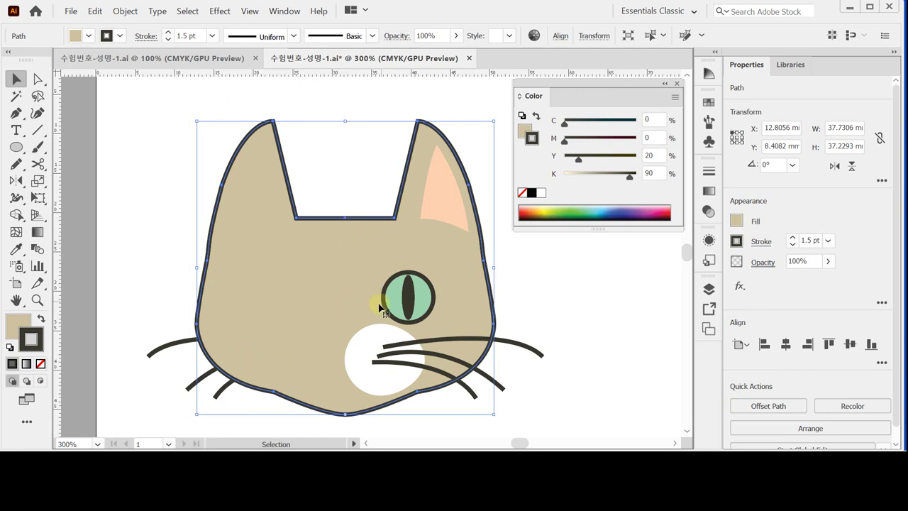
- Send the united head shape to the back, behind the ears, eyes, muzzle and whiskers, and deselect it
{"action": "right_click", "coordinate": [327, 264]}
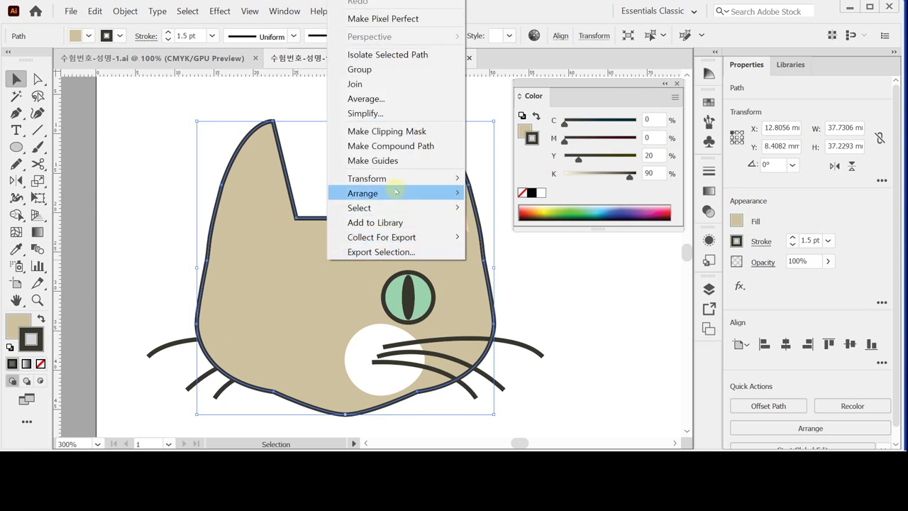
{"action": "mouse_move", "coordinate": [395, 193]}
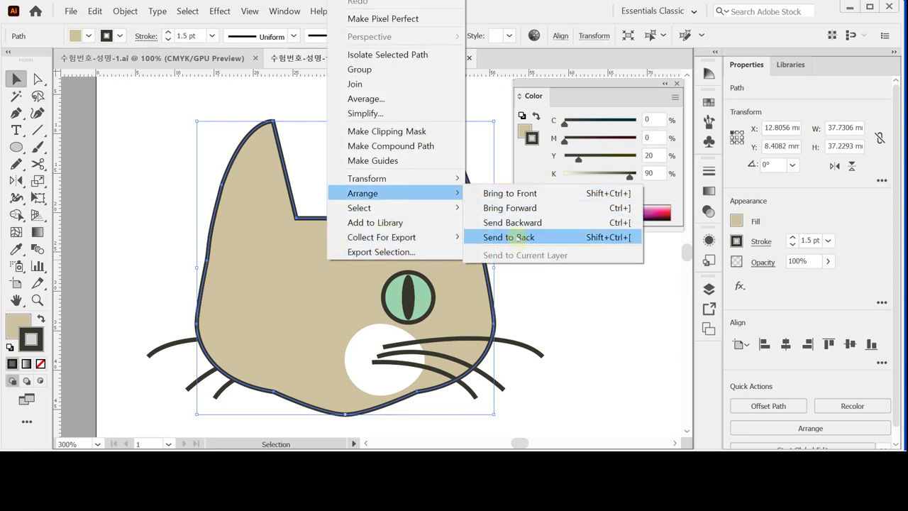
{"action": "left_click", "coordinate": [515, 239]}
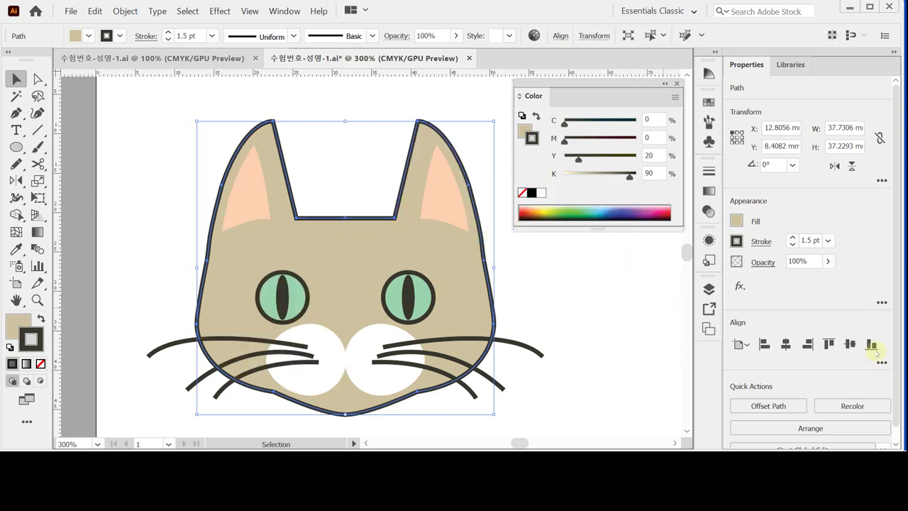
{"action": "left_click_drag", "start_coordinate": [894, 371], "coordinate": [898, 393]}
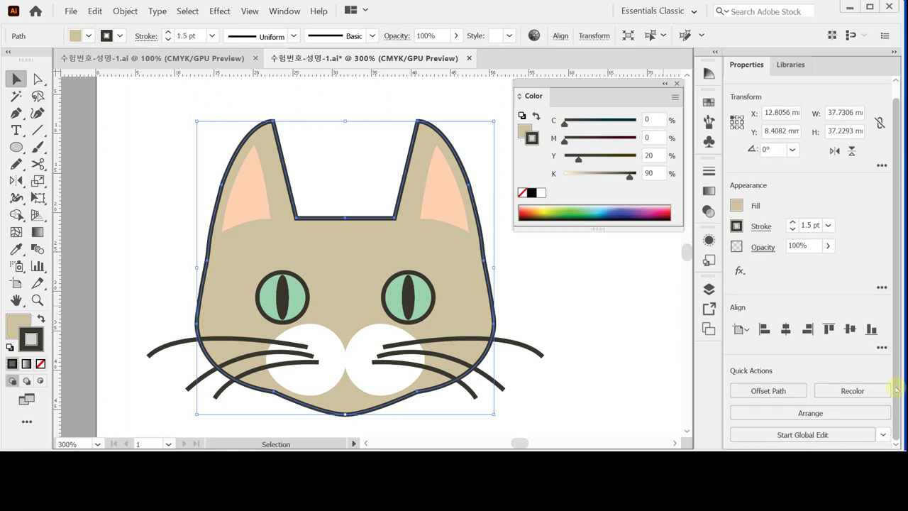
{"action": "left_click", "coordinate": [842, 411]}
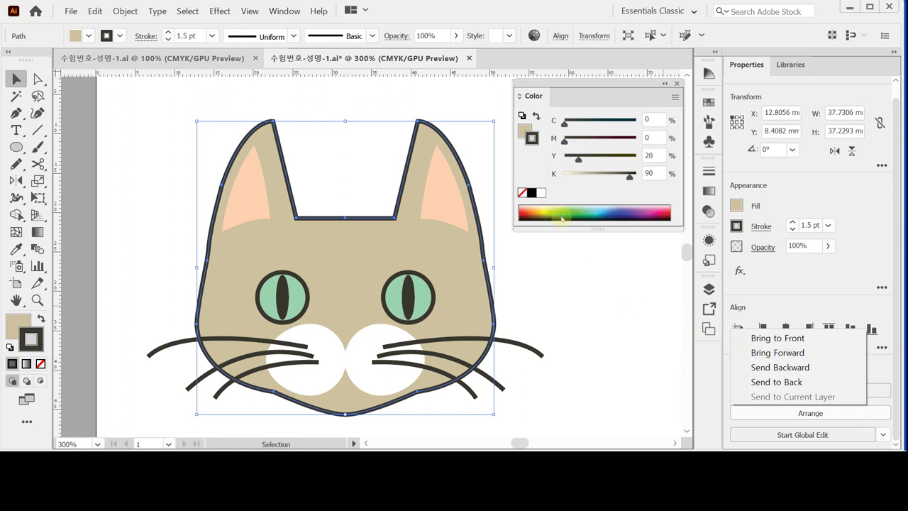
{"action": "left_click", "coordinate": [359, 120]}
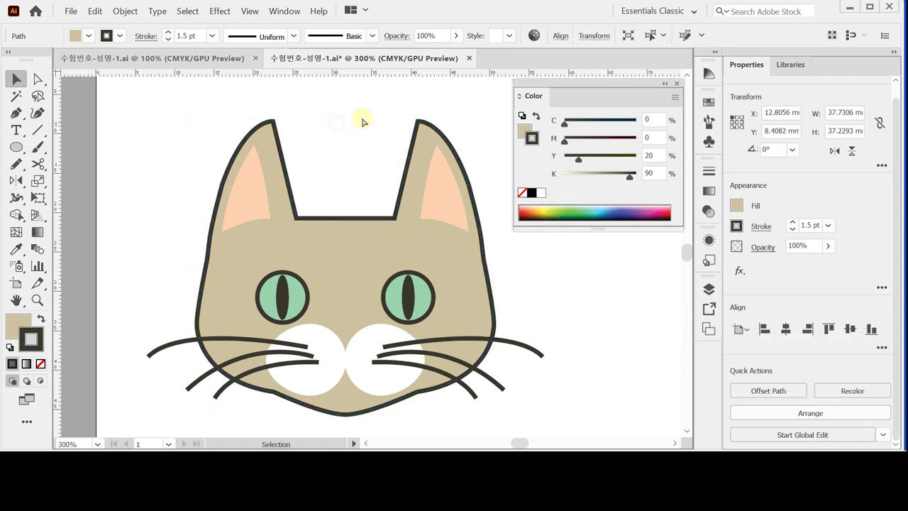
- Show the guides again and trace the hair tuft on the forehead with the Pen tool as one closed path with two pointed tips
{"action": "key", "text": "ctrl+semicolon"}
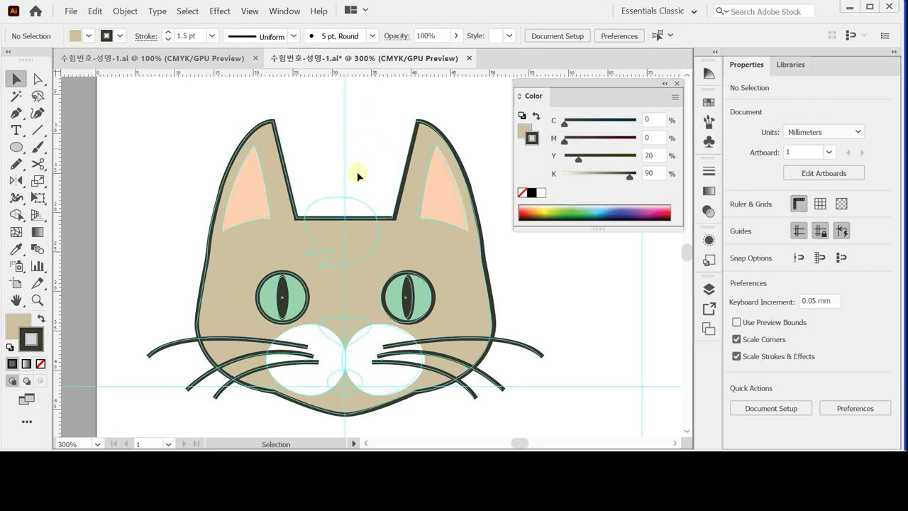
{"action": "left_click", "coordinate": [359, 240], "text": "ctrl"}
{"action": "left_click_drag", "start_coordinate": [379, 238], "coordinate": [324, 205]}
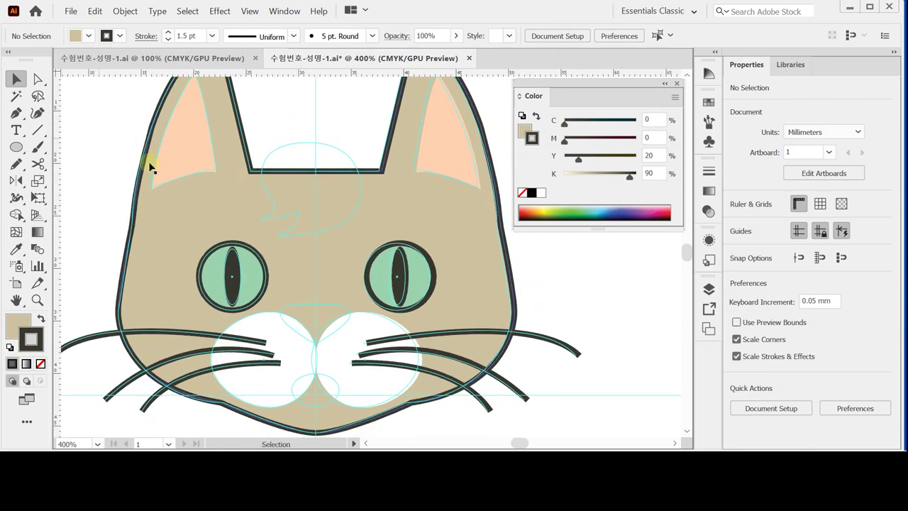
{"action": "left_click", "coordinate": [15, 112]}
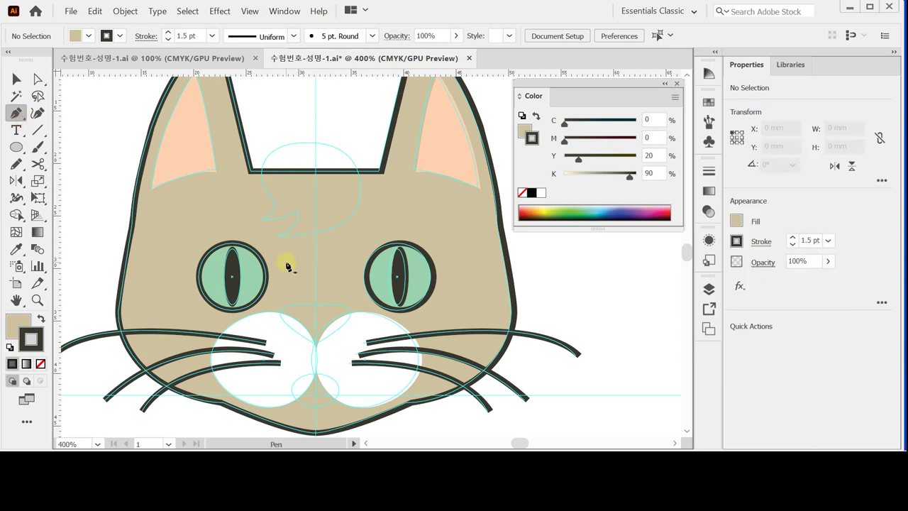
{"action": "left_click", "coordinate": [261, 222]}
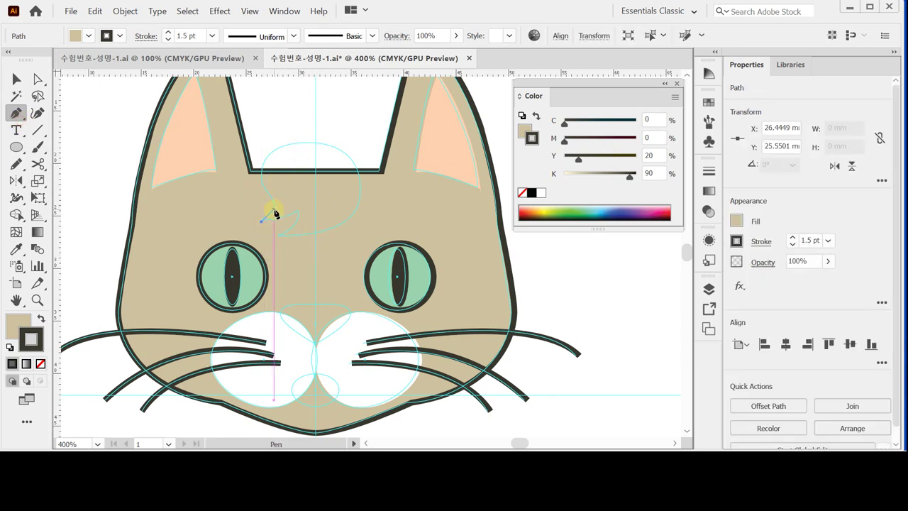
{"action": "left_click", "coordinate": [261, 188]}
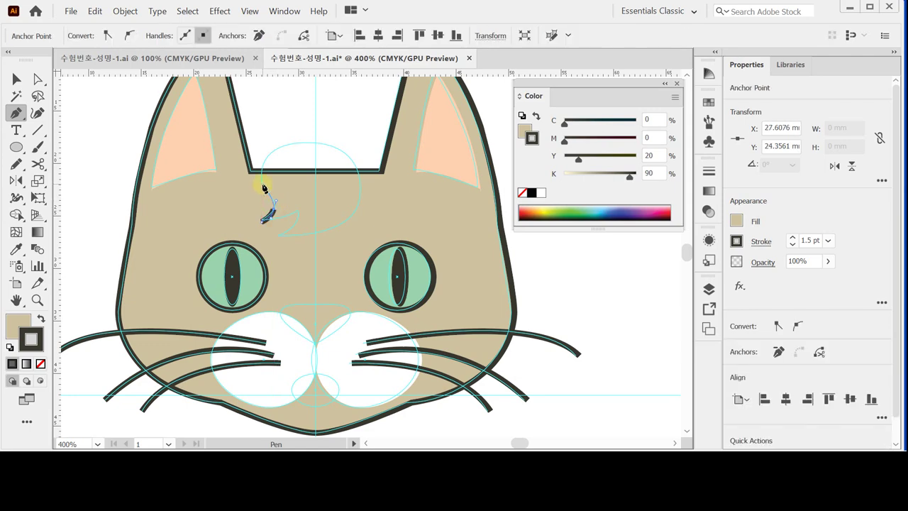
{"action": "left_click_drag", "start_coordinate": [257, 174], "coordinate": [368, 149]}
{"action": "left_click_drag", "start_coordinate": [359, 215], "coordinate": [341, 232]}
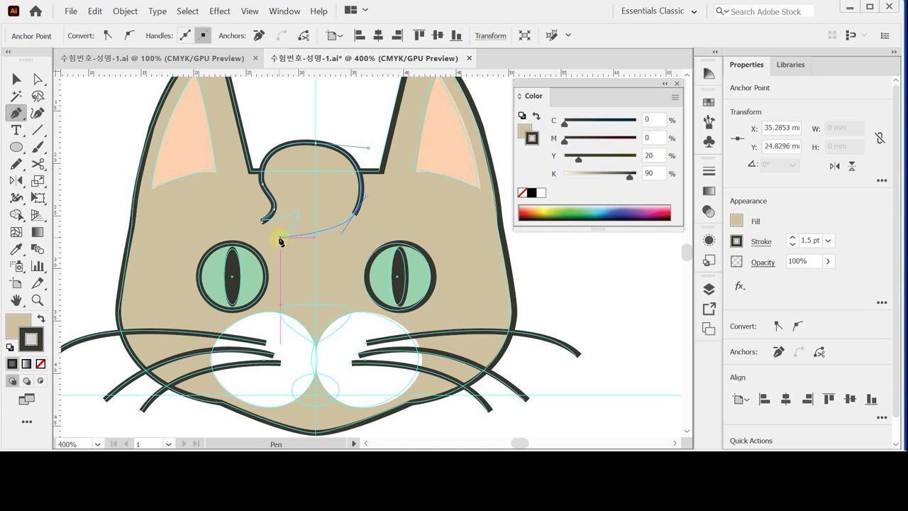
{"action": "left_click_drag", "start_coordinate": [261, 241], "coordinate": [321, 194]}
{"action": "left_click_drag", "start_coordinate": [279, 247], "coordinate": [278, 239]}
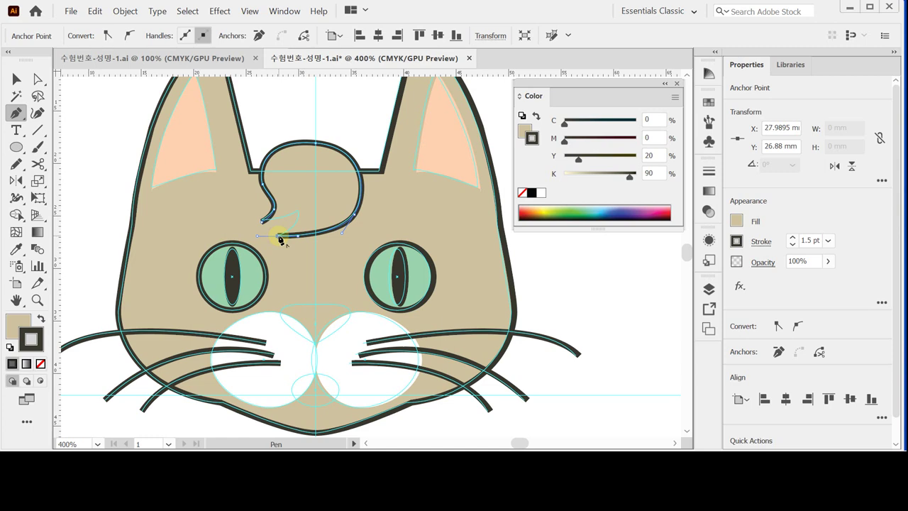
{"action": "left_click_drag", "start_coordinate": [280, 239], "coordinate": [301, 193]}
{"action": "left_click", "coordinate": [294, 218]}
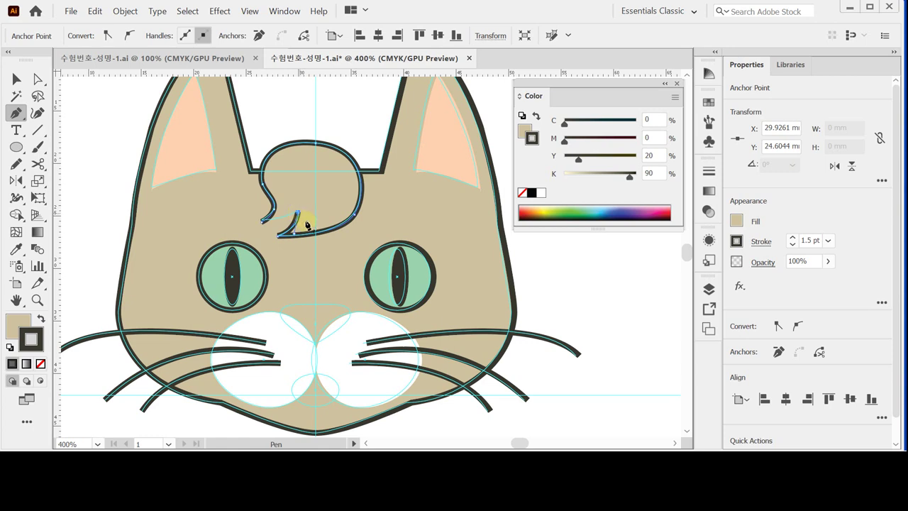
{"action": "left_click", "coordinate": [255, 221]}
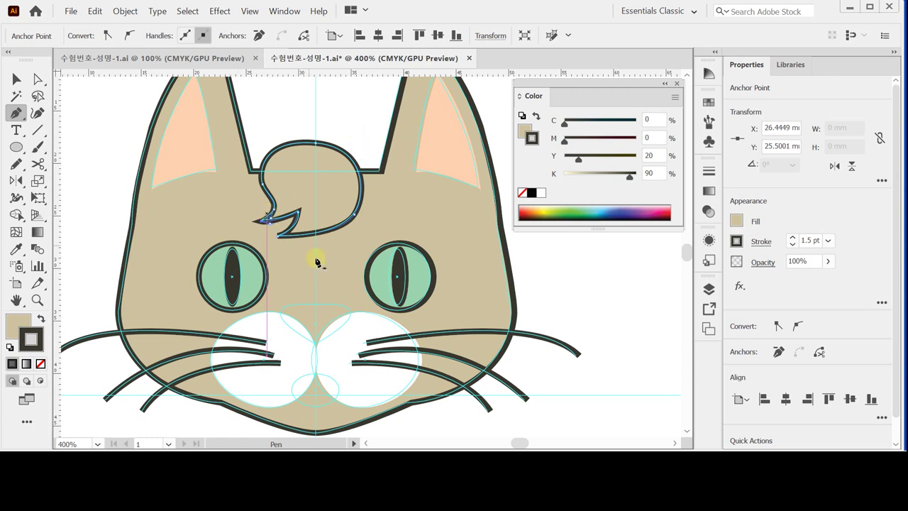
- Set the hair tuft's fill to C0 M0 Y40 K0
{"action": "left_click", "coordinate": [524, 130]}
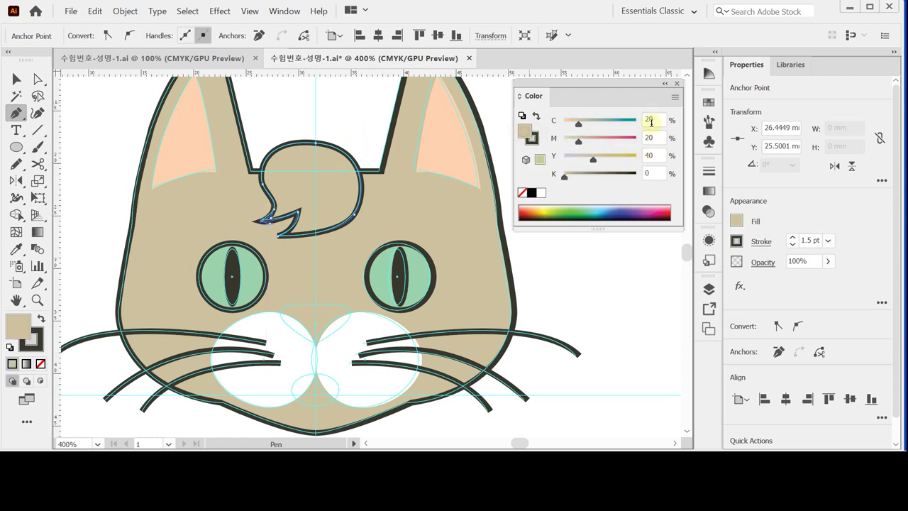
{"action": "left_click_drag", "start_coordinate": [578, 123], "coordinate": [564, 142]}
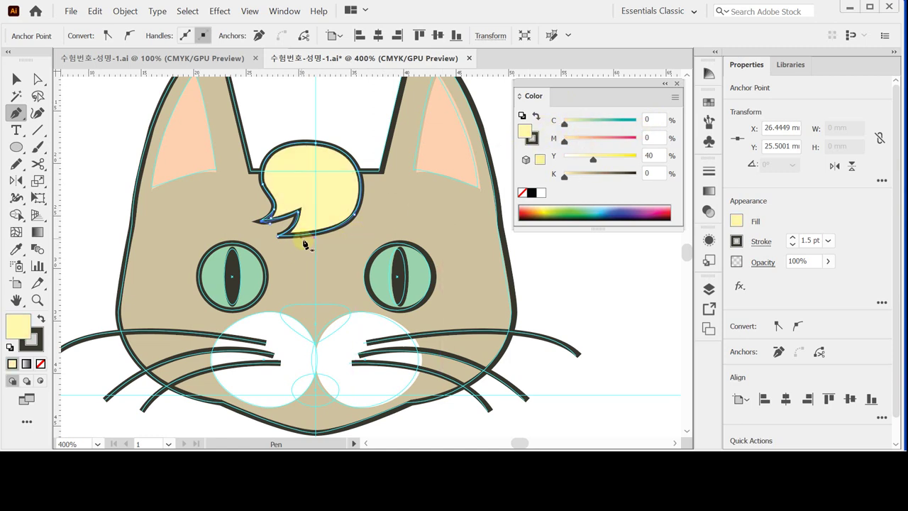
{"action": "key", "text": "i"}
{"action": "left_click", "coordinate": [224, 204]}
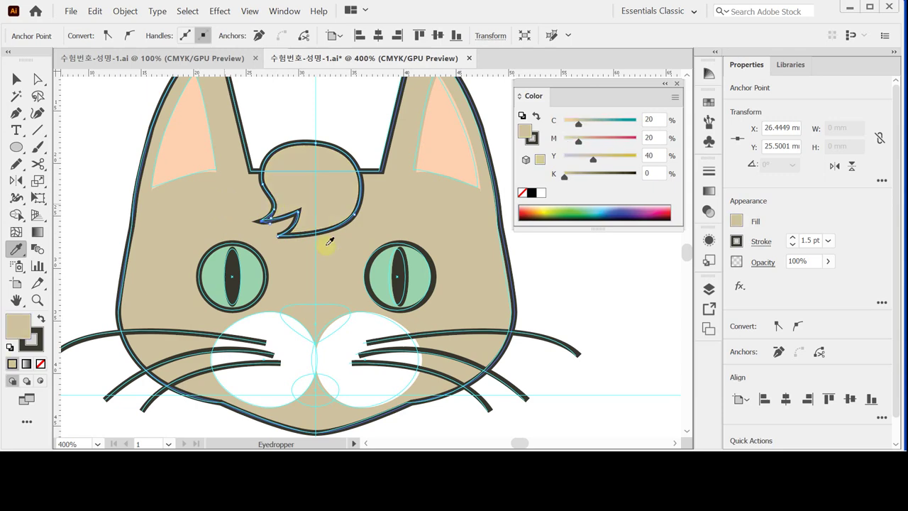
{"action": "left_click", "coordinate": [537, 116]}
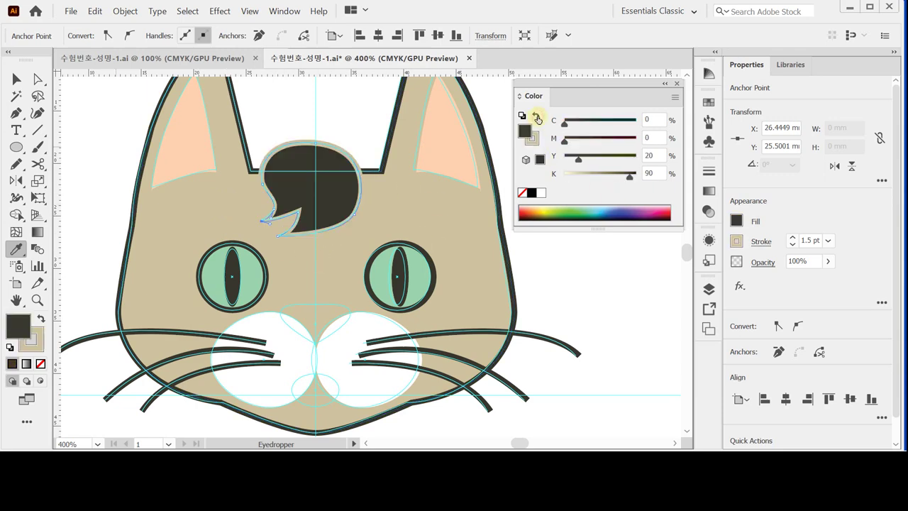
{"action": "left_click", "coordinate": [537, 116]}
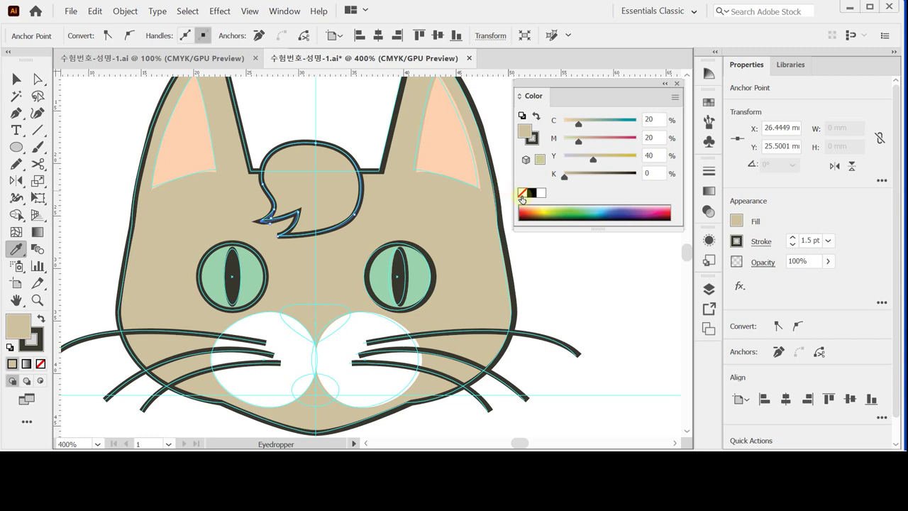
- Set the hair tuft's fill to C0 M0 Y20 K10
{"action": "left_click_drag", "start_coordinate": [579, 122], "coordinate": [564, 141]}
{"action": "left_click", "coordinate": [654, 153]}
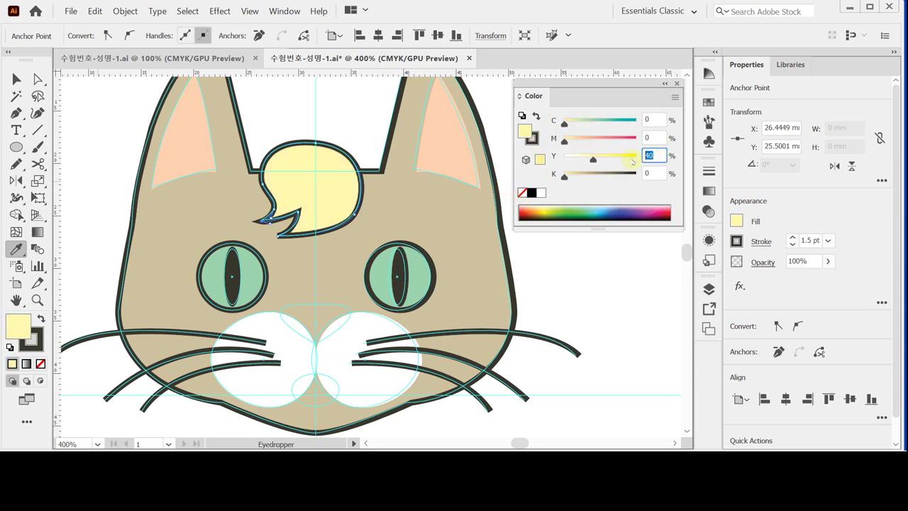
{"action": "type", "text": "2"}
{"action": "left_click", "coordinate": [645, 174]}
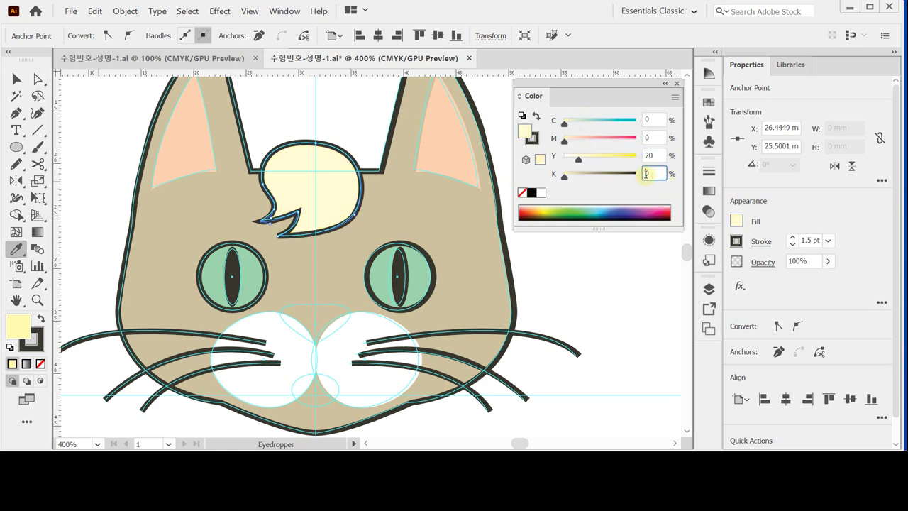
{"action": "type", "text": "10"}
{"action": "key", "text": "Return"}
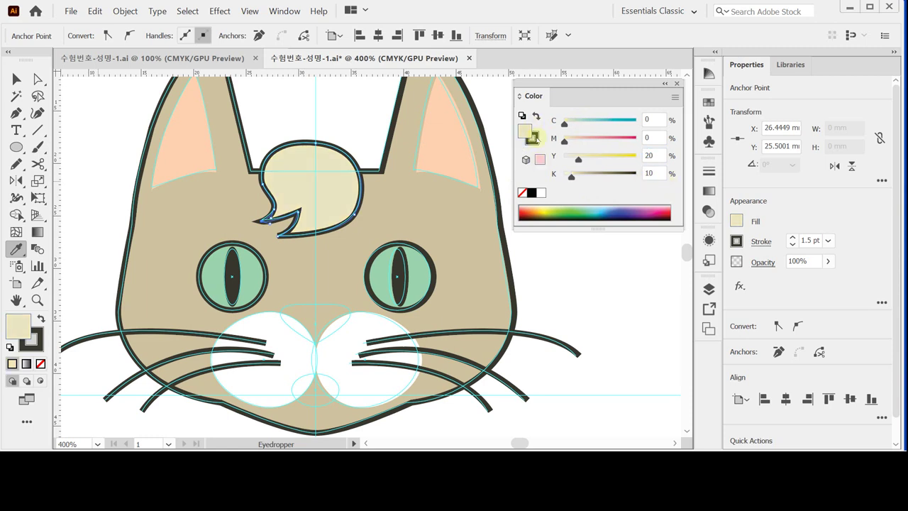
- Remove the hair tuft's stroke and save the document
{"action": "left_click", "coordinate": [533, 138]}
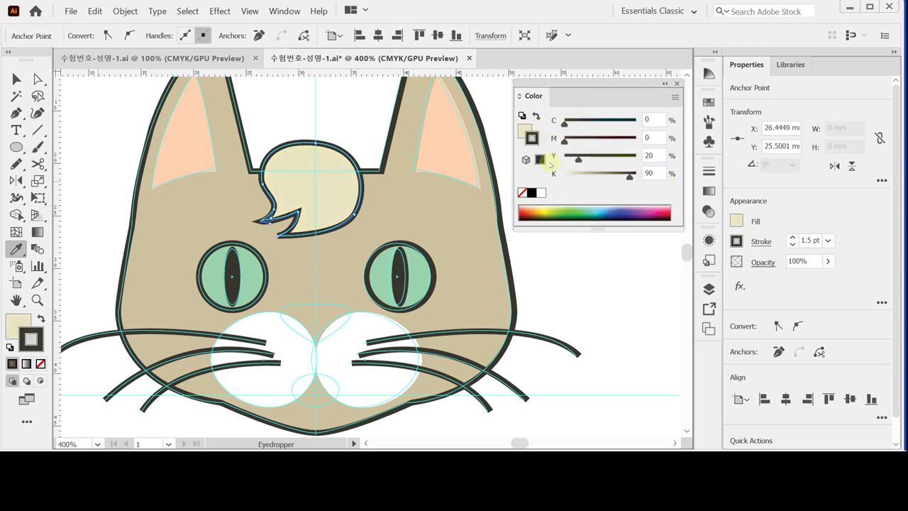
{"action": "left_click", "coordinate": [522, 193]}
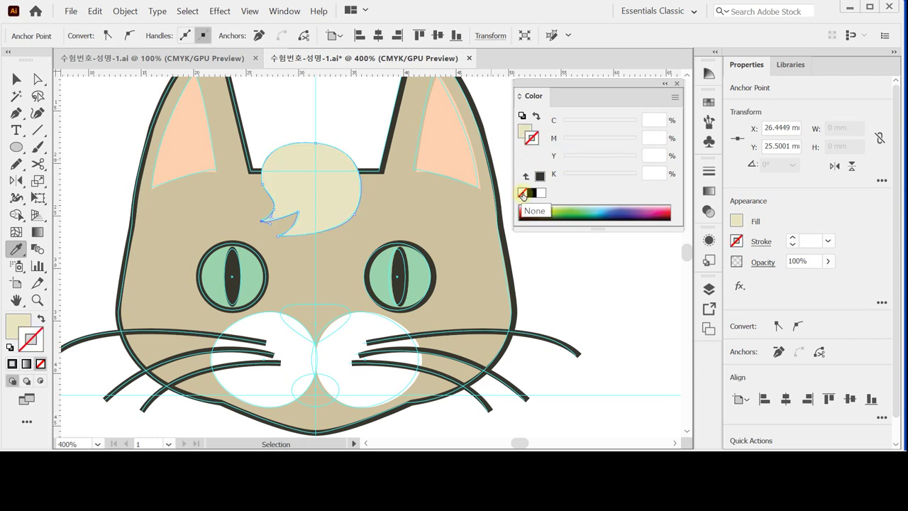
{"action": "key", "text": "ctrl+s"}
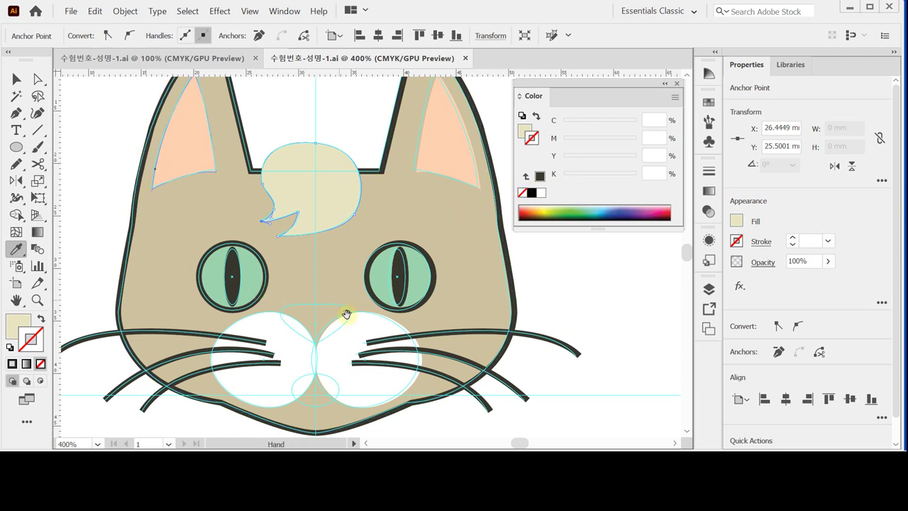
- Deselect the tuft and draw an ellipse about 6.5 × 3.6 mm for the nose, centred on the vertical guide between the muzzle halves
{"action": "left_click_drag", "start_coordinate": [344, 280], "coordinate": [341, 243]}
{"action": "left_click", "coordinate": [101, 166], "text": "ctrl"}
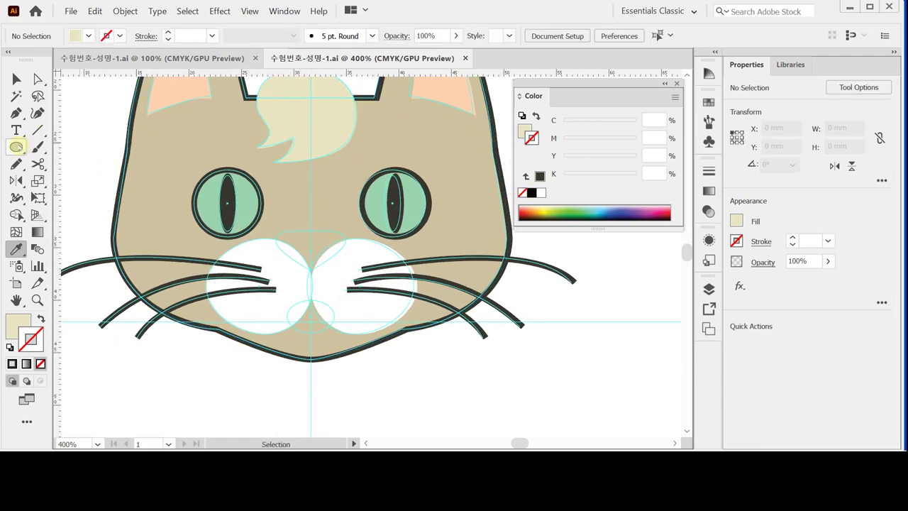
{"action": "left_click", "coordinate": [17, 146]}
{"action": "left_click", "coordinate": [18, 147]}
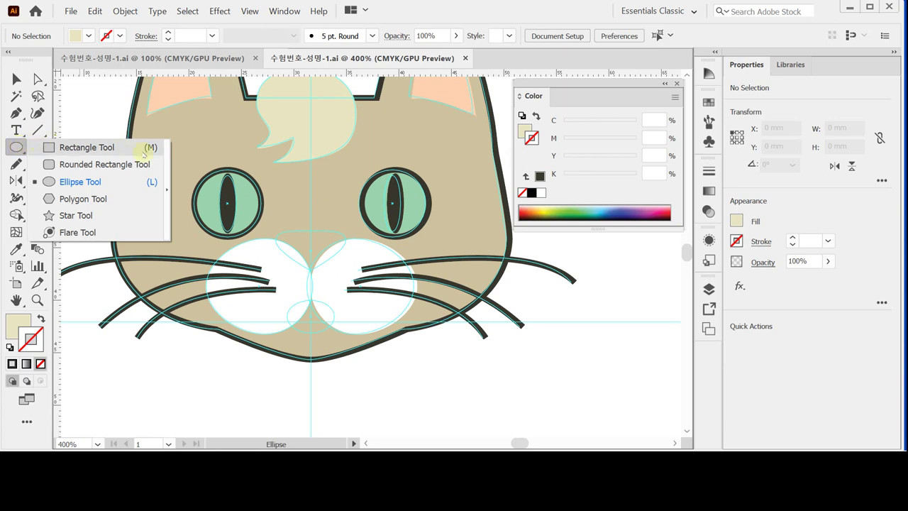
{"action": "left_click", "coordinate": [89, 181]}
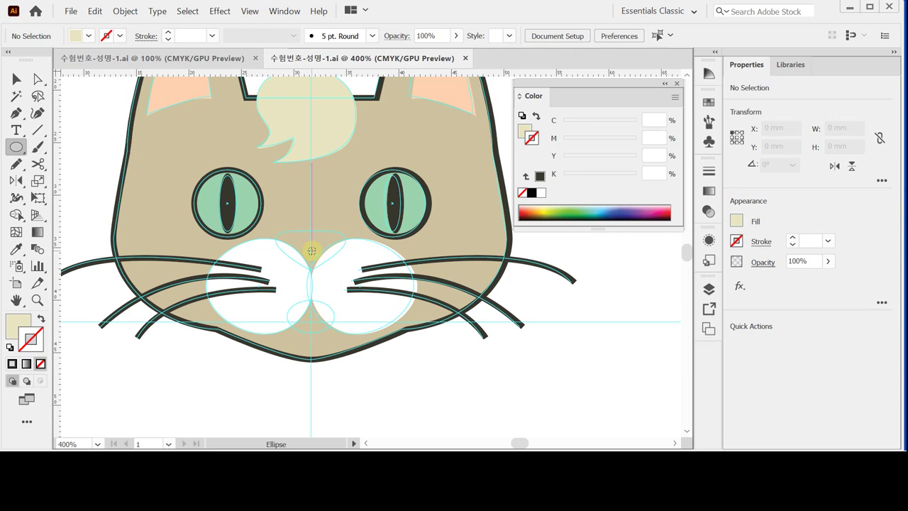
{"action": "left_click_drag", "start_coordinate": [311, 251], "coordinate": [346, 269]}
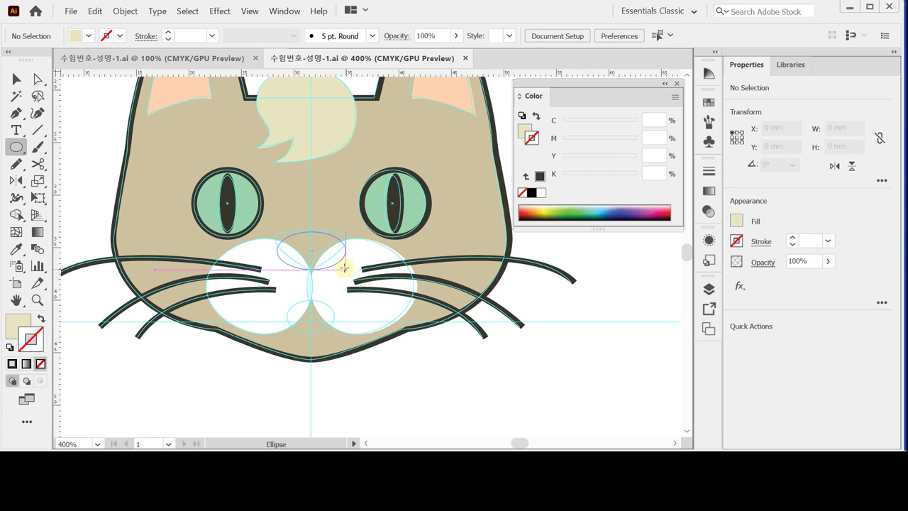
{"action": "left_click_drag", "start_coordinate": [345, 268], "coordinate": [346, 269]}
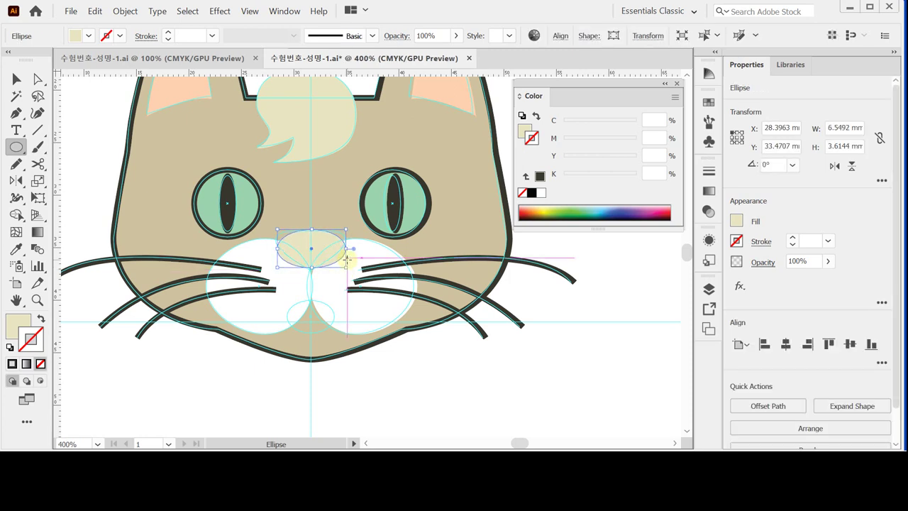
- Nudge the nose ellipse upward by about 0.7 mm
{"action": "key", "text": "Up"}
{"action": "key", "text": "Up"}
{"action": "key", "text": "Up"}
{"action": "key", "text": "Up"}
{"action": "key", "text": "Up"}
{"action": "key", "text": "Up"}
{"action": "key", "text": "Up"}
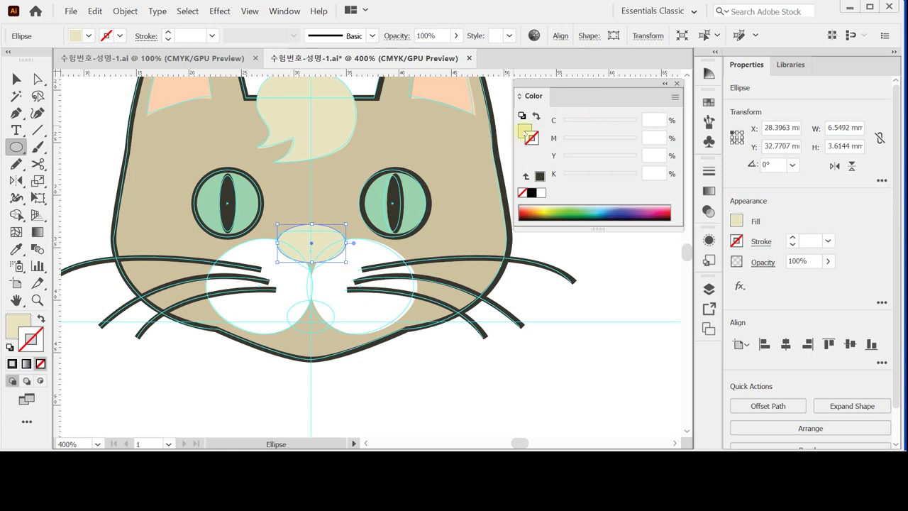
- Set the nose ellipse's fill to C0 M90 Y80 K0 and save the document
{"action": "left_click", "coordinate": [525, 132]}
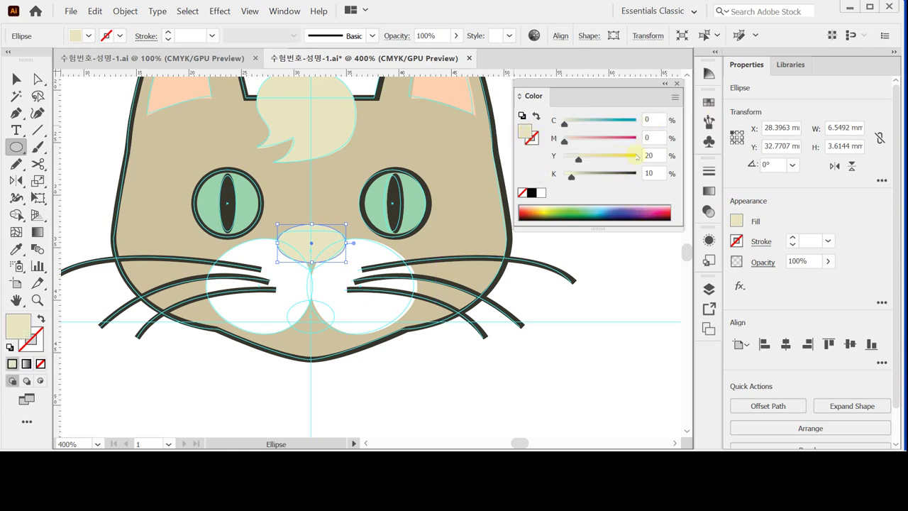
{"action": "left_click", "coordinate": [647, 137]}
{"action": "type", "text": "90"}
{"action": "key", "text": "Tab"}
{"action": "type", "text": "80"}
{"action": "key", "text": "Tab"}
{"action": "type", "text": "0"}
{"action": "key", "text": "Return"}
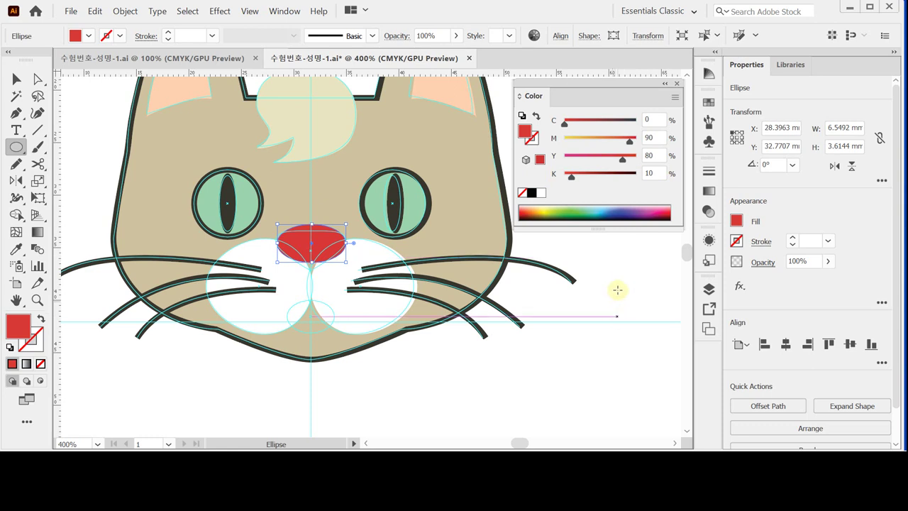
{"action": "key", "text": "ctrl"}
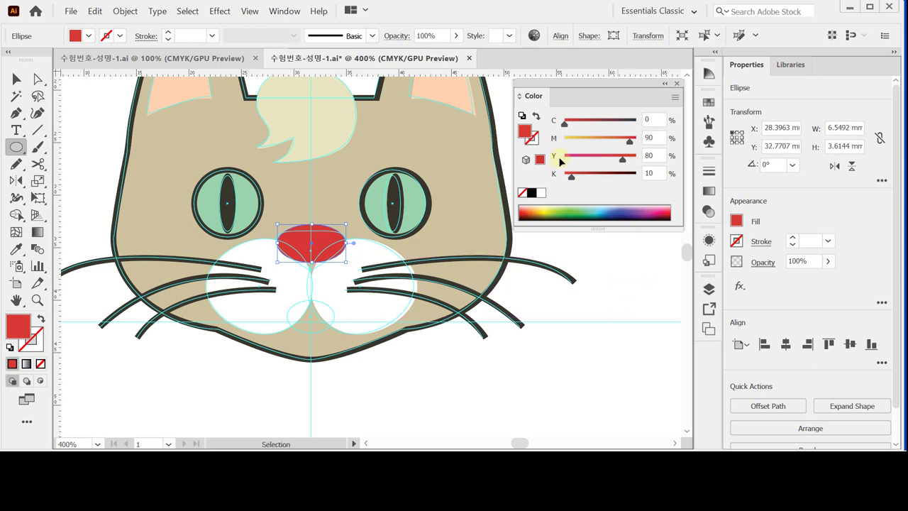
{"action": "mouse_move", "coordinate": [573, 178]}
{"action": "left_mouse_down"}
{"action": "mouse_move", "coordinate": [551, 181]}
{"action": "mouse_move", "coordinate": [573, 179]}
{"action": "mouse_move", "coordinate": [563, 178]}
{"action": "left_mouse_up"}
{"action": "key", "text": "ctrl+s"}
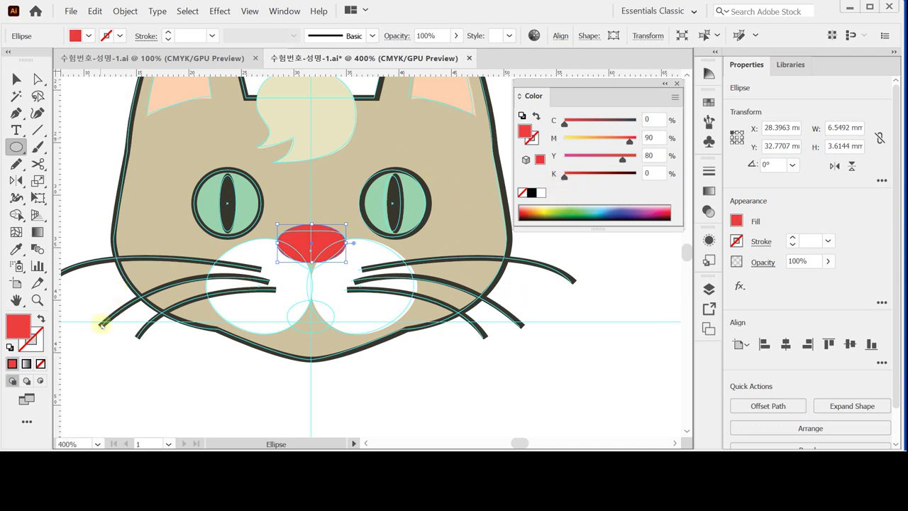
{"action": "key", "text": "ctrl+s"}
- Select only the nose ellipse's upper and lower anchor points and nudge them down about 0.75 mm to flatten its upper edge
{"action": "left_click", "coordinate": [38, 79]}
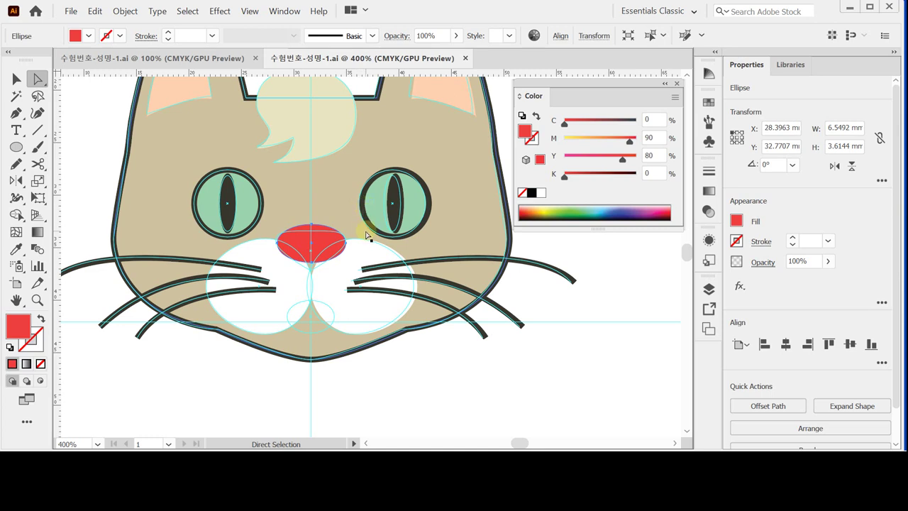
{"action": "left_click", "coordinate": [312, 226]}
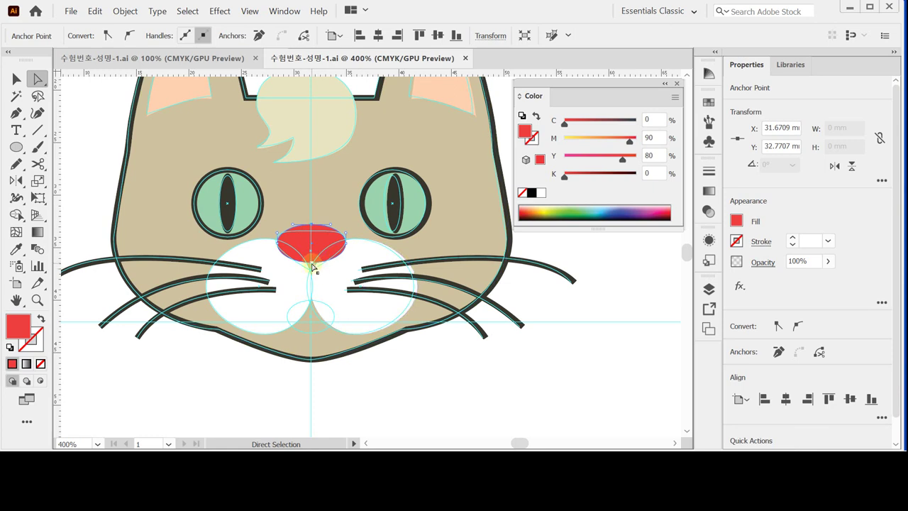
{"action": "key", "text": "ctrl"}
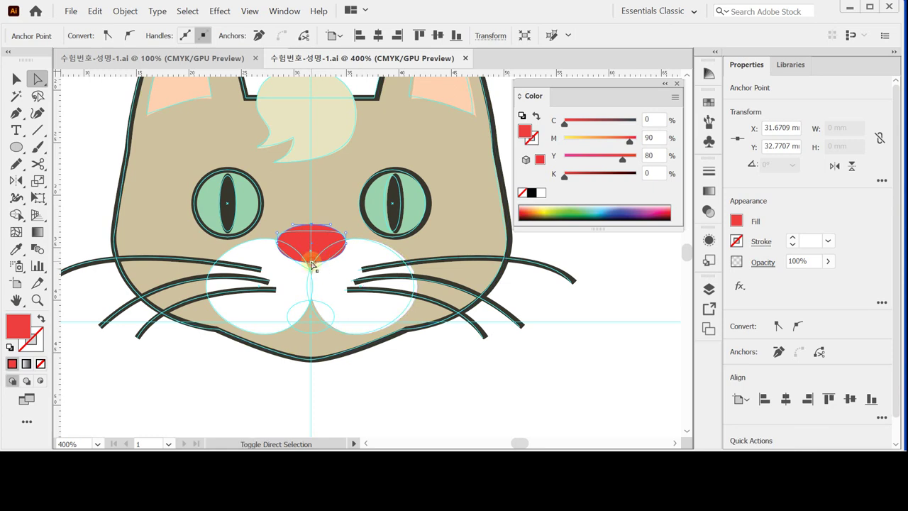
{"action": "left_click", "coordinate": [321, 271], "text": "shift"}
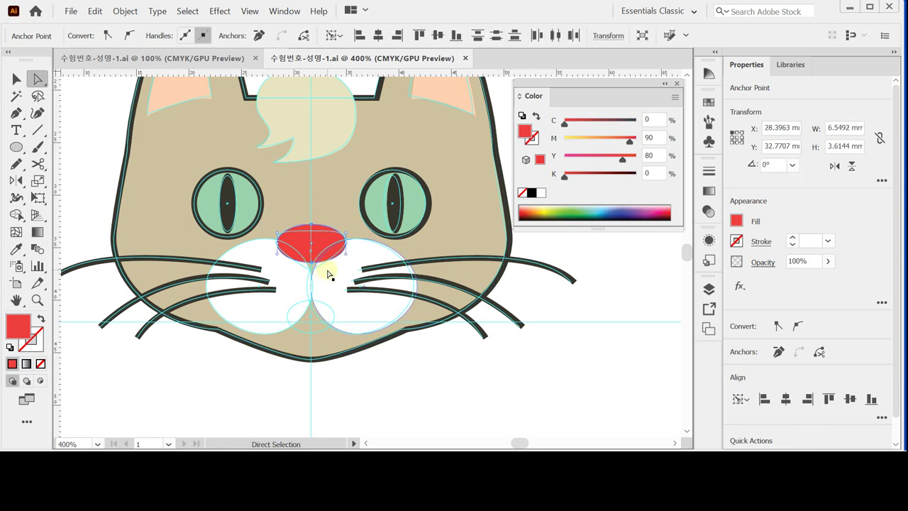
{"action": "key", "text": "Down"}
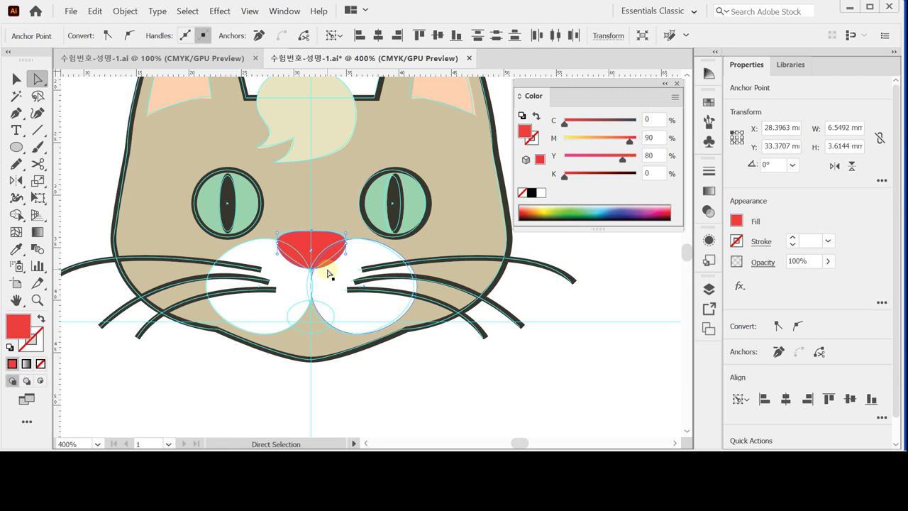
{"action": "key", "text": "Down"}
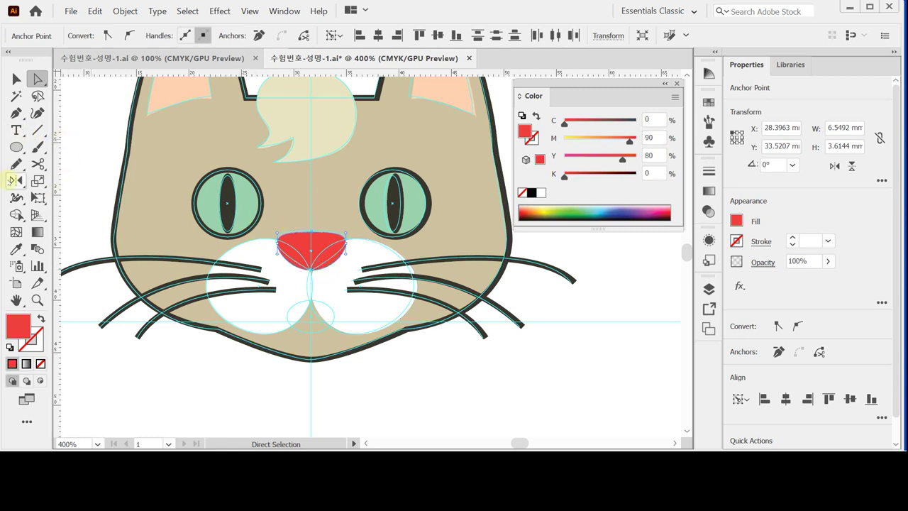
- Convert the nose's lowest anchor point to a sharp corner and deselect the shape
{"action": "left_click", "coordinate": [17, 114]}
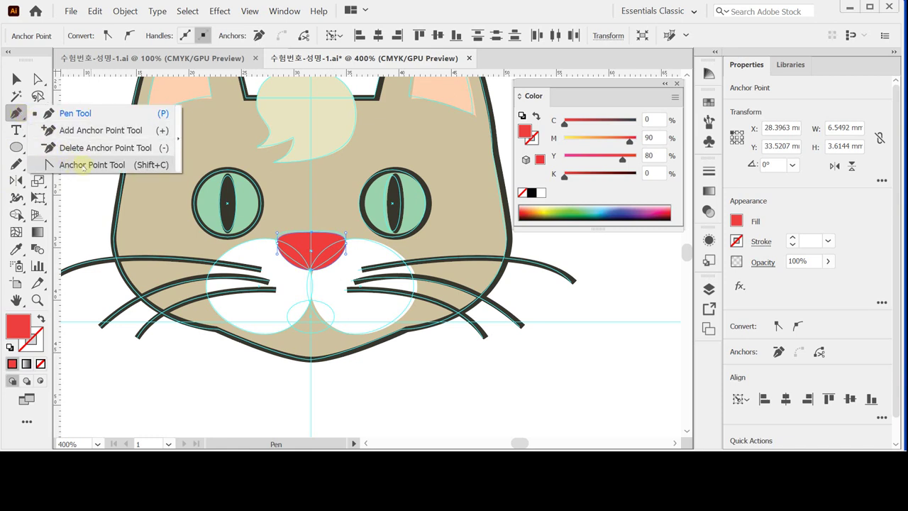
{"action": "left_click", "coordinate": [83, 166]}
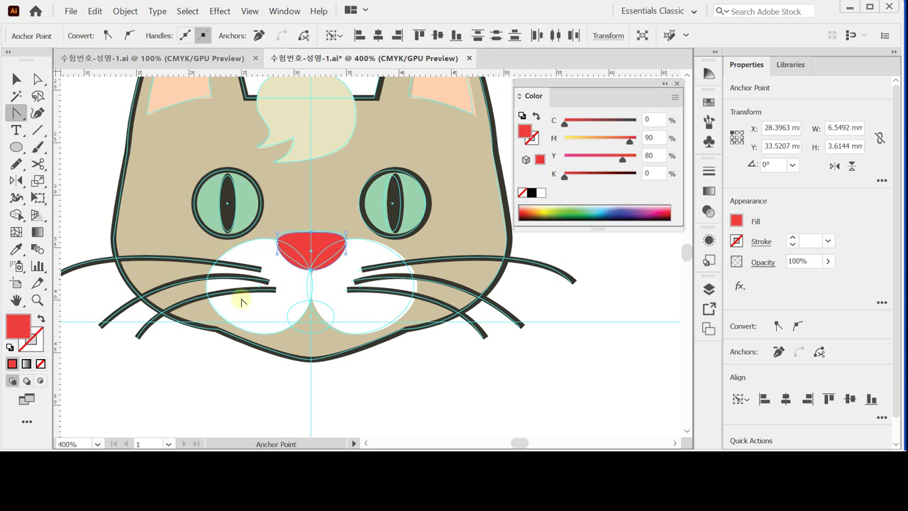
{"action": "left_click", "coordinate": [312, 272]}
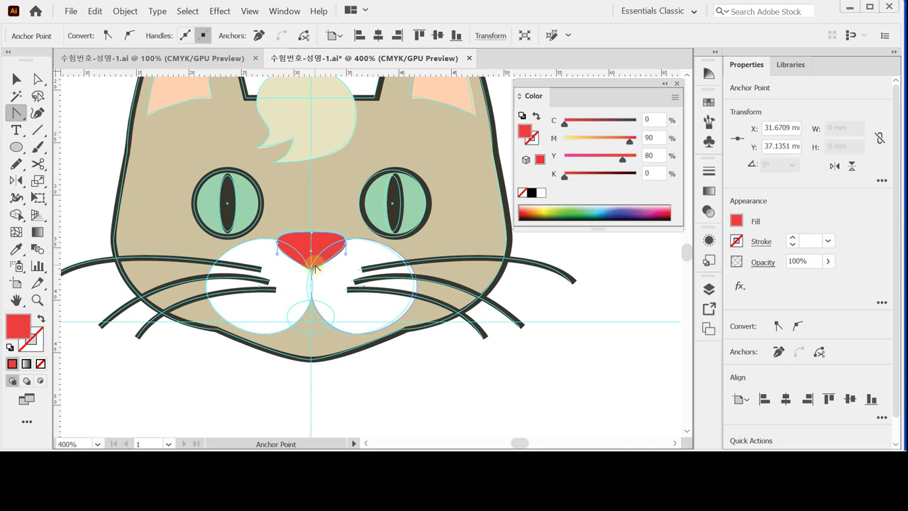
{"action": "left_click", "coordinate": [238, 384]}
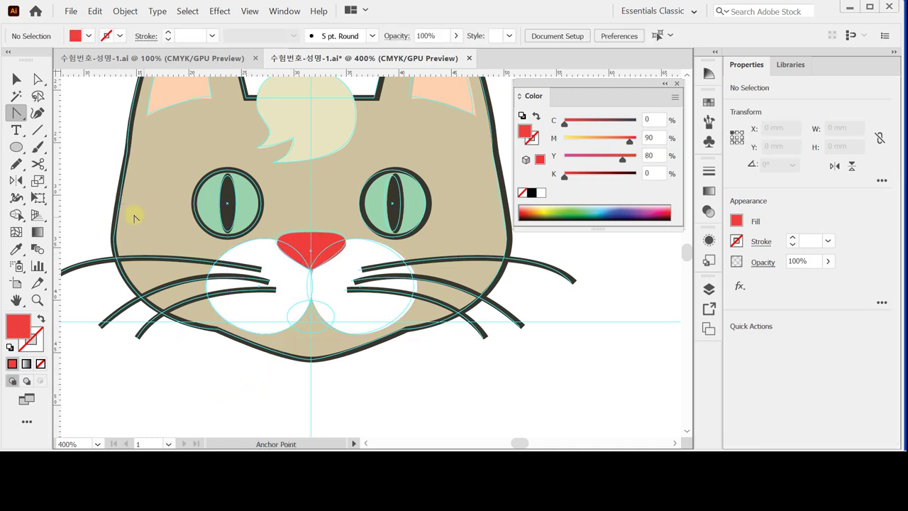
- Draw an ellipse about 4.5 × 3.1 mm for the mouth on the vertical guide below the nose and apply the pupil's dark fill
{"action": "left_click", "coordinate": [17, 146]}
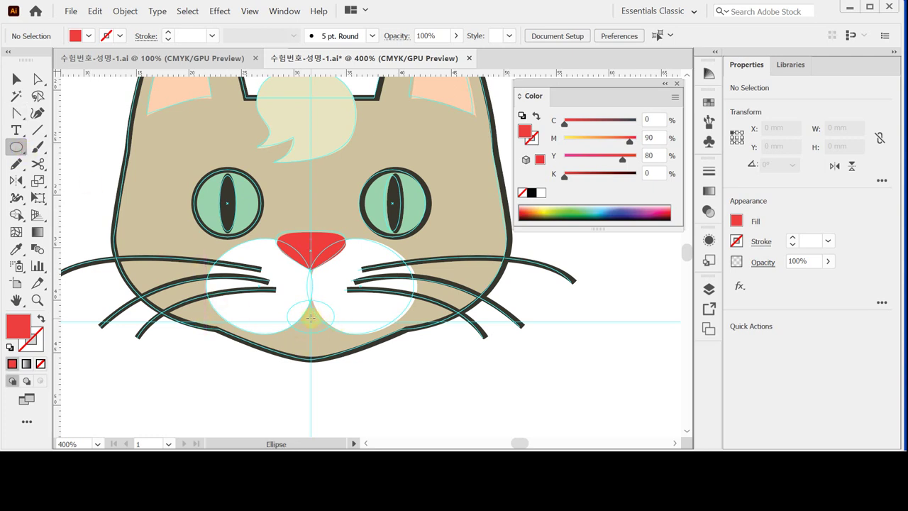
{"action": "left_click_drag", "start_coordinate": [311, 318], "coordinate": [334, 332]}
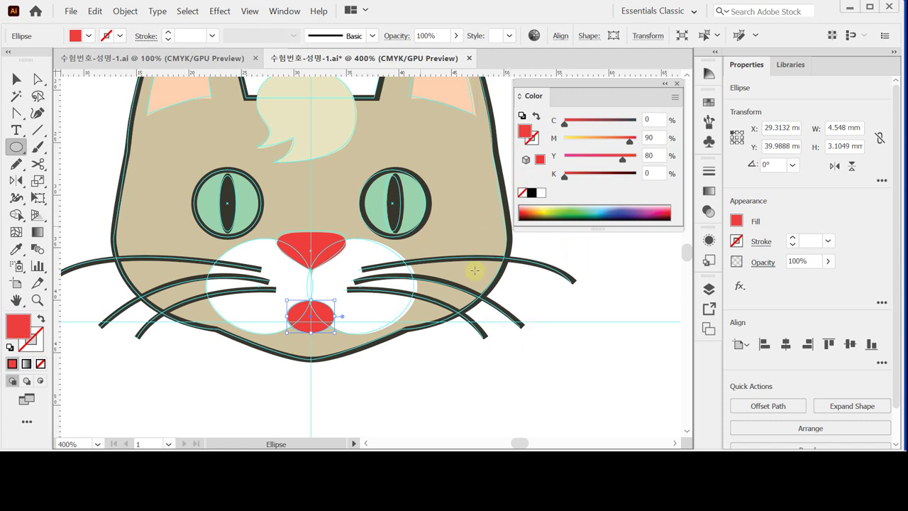
{"action": "key", "text": "i"}
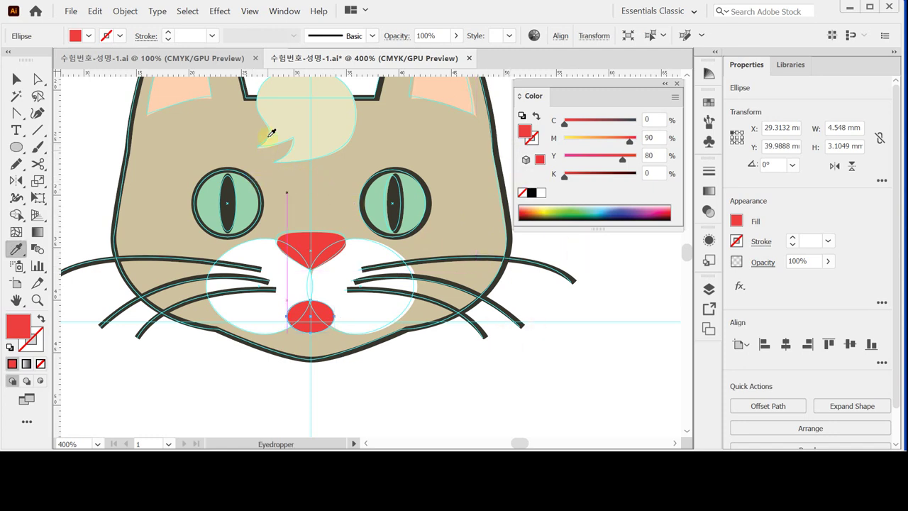
{"action": "left_click", "coordinate": [230, 207]}
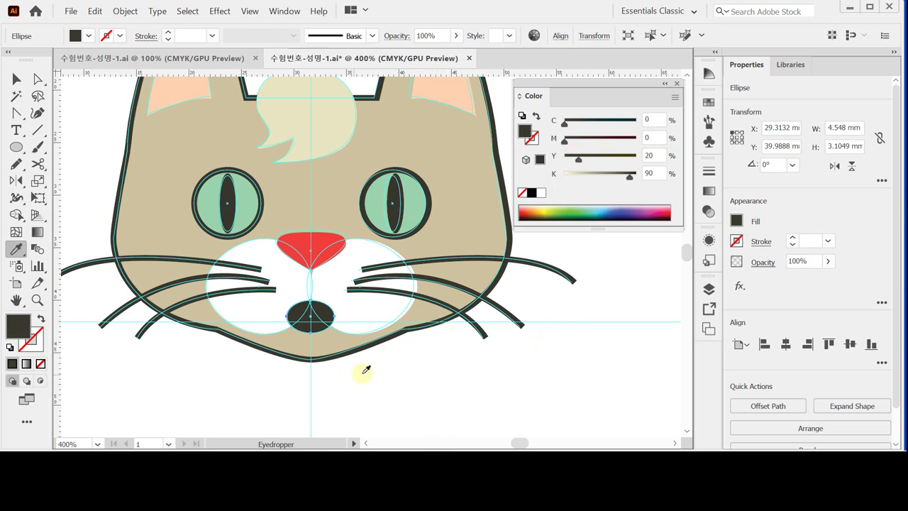
- Hide the guides and send the mouth ellipse backward behind the two white muzzle ellipses
{"action": "key", "text": "ctrl"}
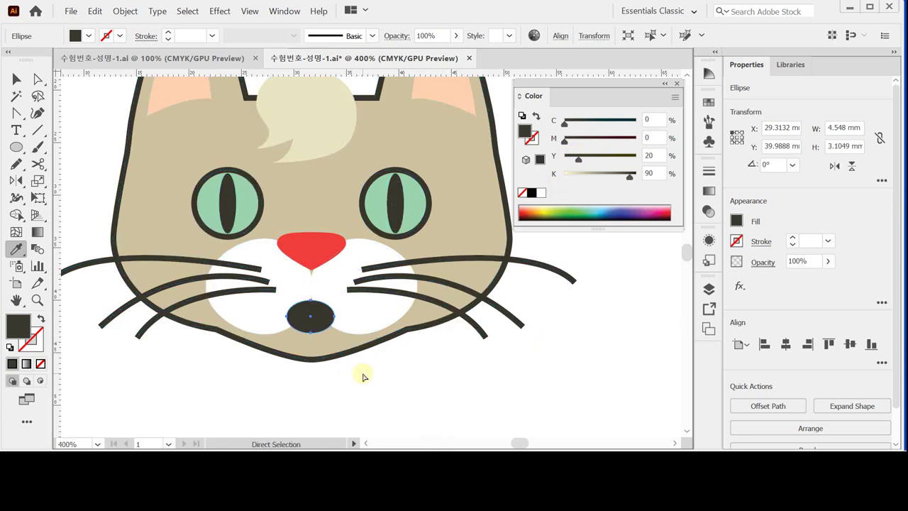
{"action": "key", "text": "Delete"}
{"action": "key", "text": "Delete"}
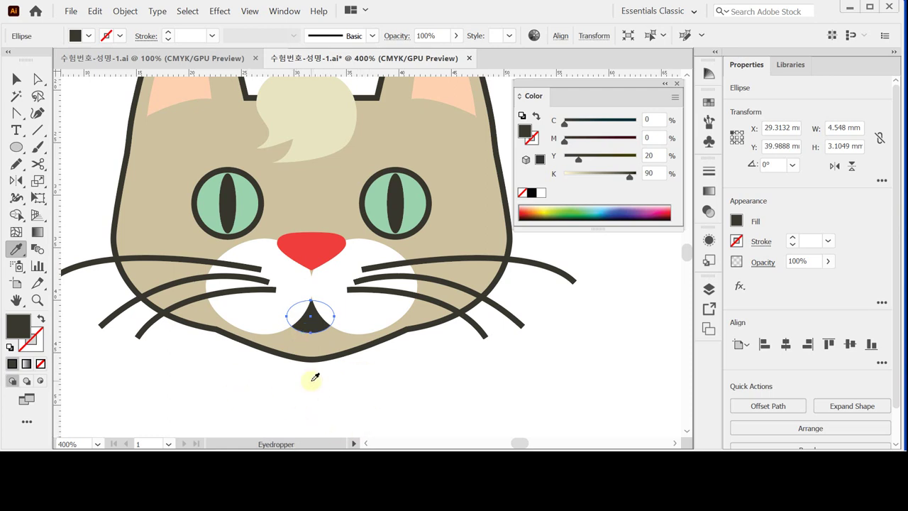
- Select the nose shape's lowest anchor point, move it down 0.3 mm, and deselect it
{"action": "left_click", "coordinate": [17, 78]}
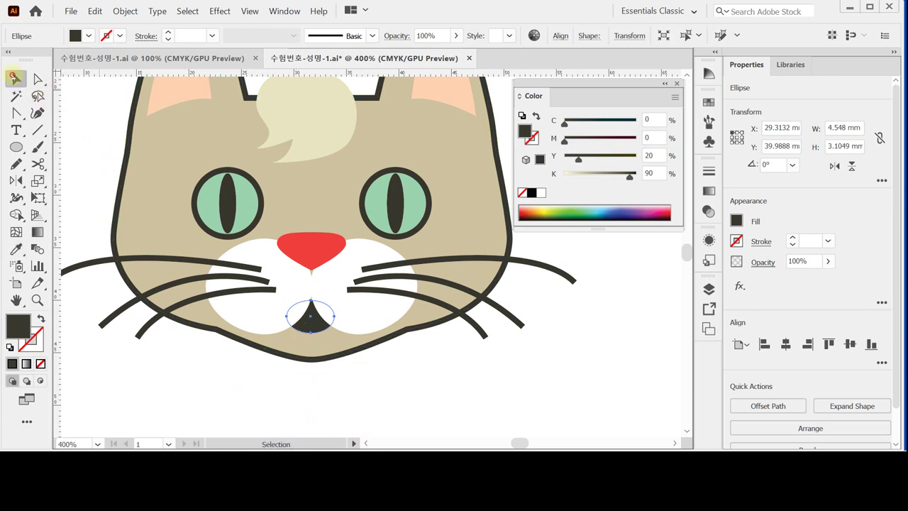
{"action": "left_click", "coordinate": [312, 250]}
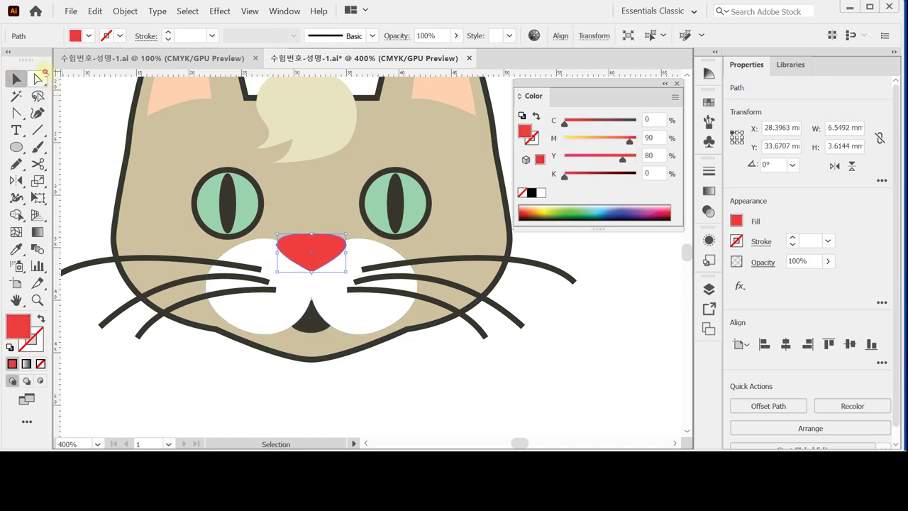
{"action": "left_click", "coordinate": [39, 79]}
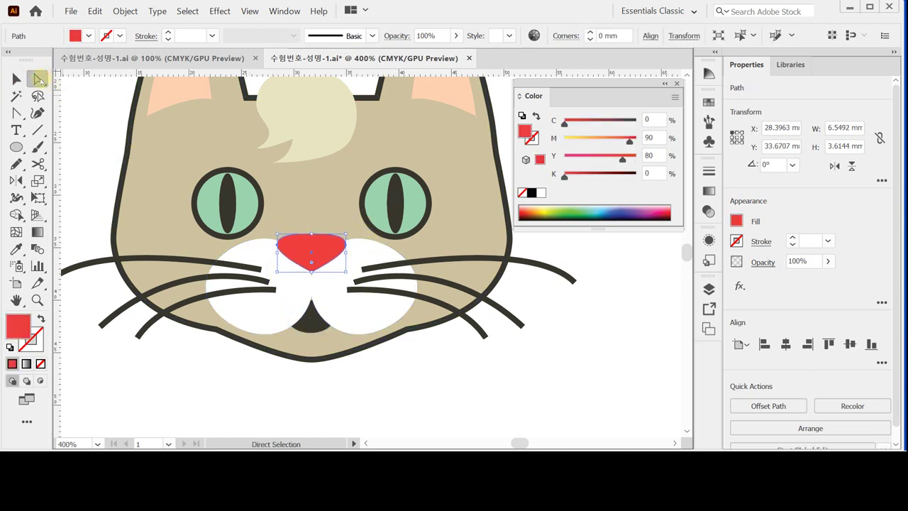
{"action": "left_click", "coordinate": [313, 274]}
{"action": "left_click", "coordinate": [311, 264]}
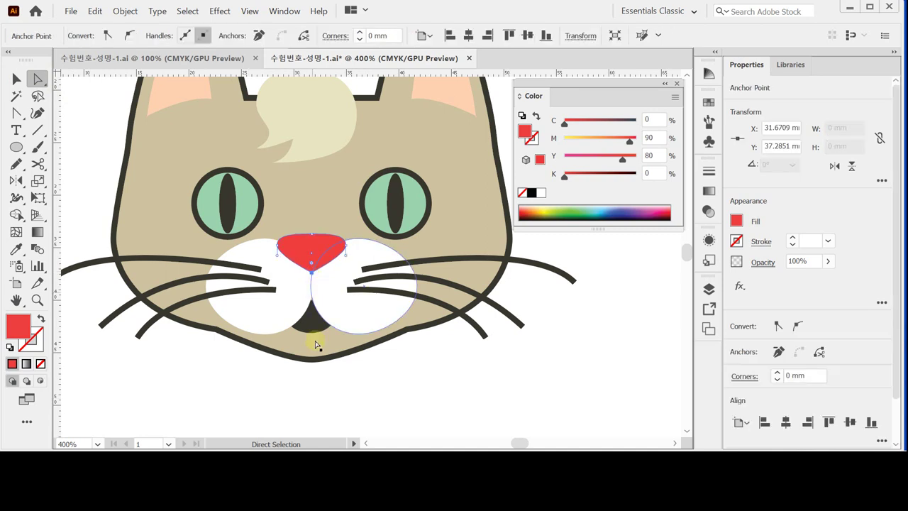
{"action": "left_click", "coordinate": [298, 371]}
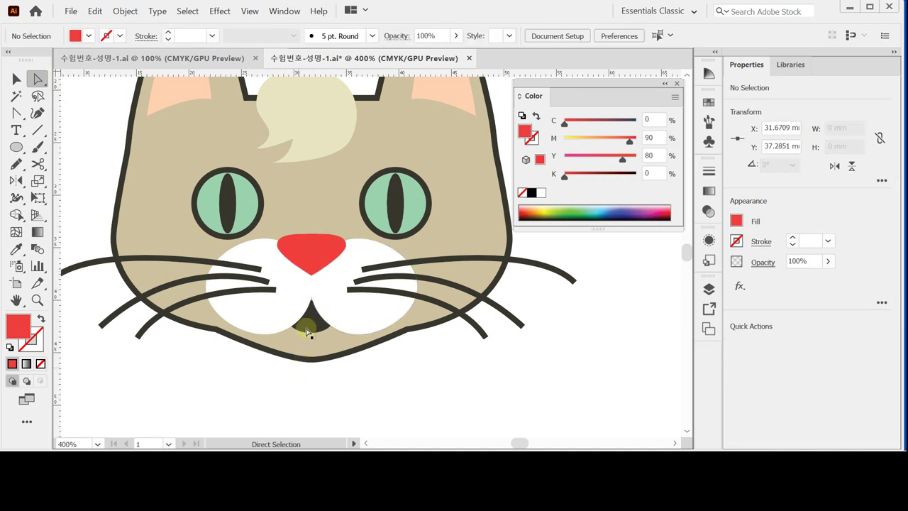
- Move the nose's lowest anchor point back up about 0.15 mm, deselect the shape and save the document
{"action": "left_click", "coordinate": [314, 276]}
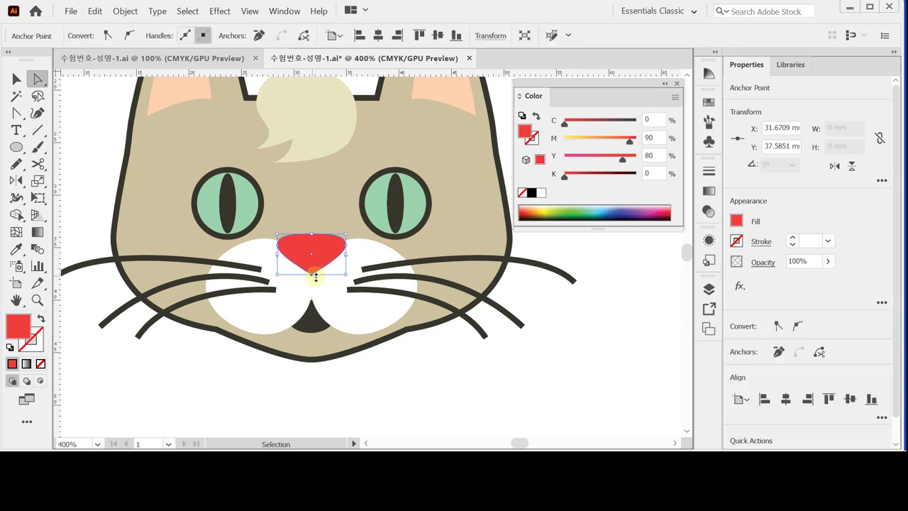
{"action": "left_click", "coordinate": [305, 382]}
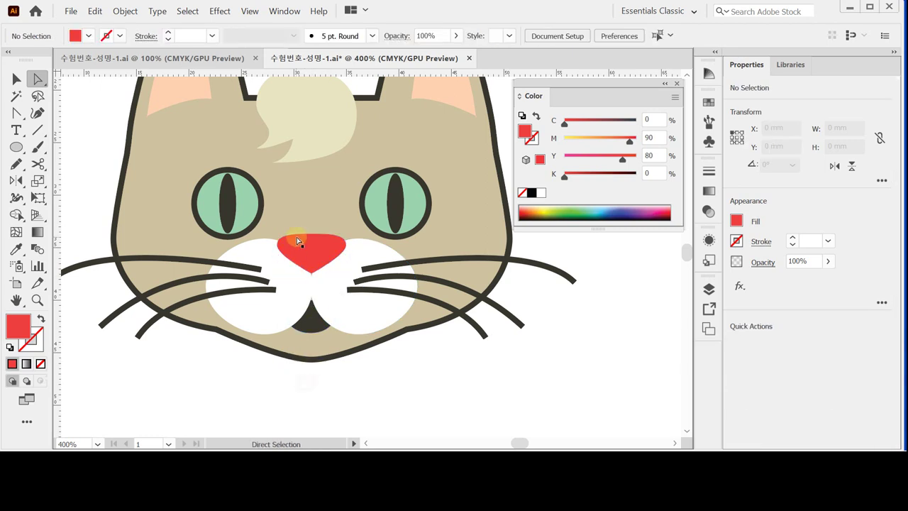
{"action": "left_click", "coordinate": [312, 245]}
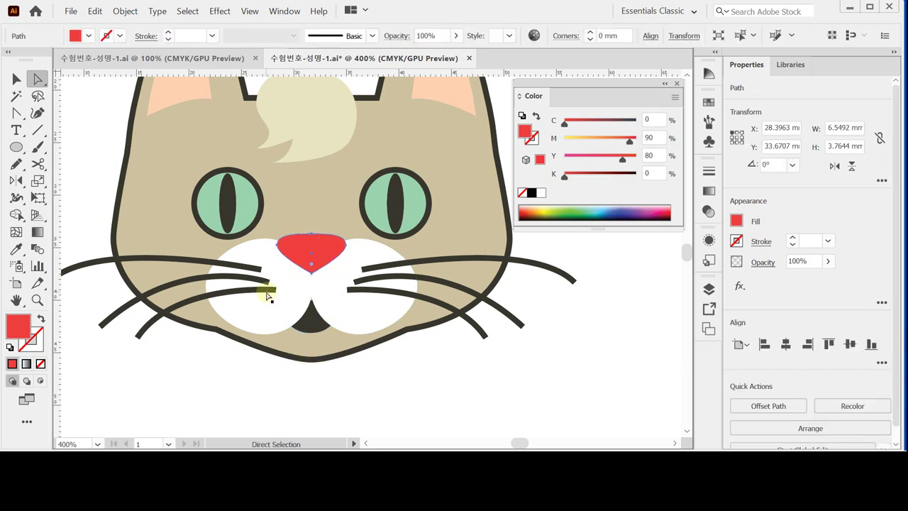
{"action": "left_click", "coordinate": [188, 371]}
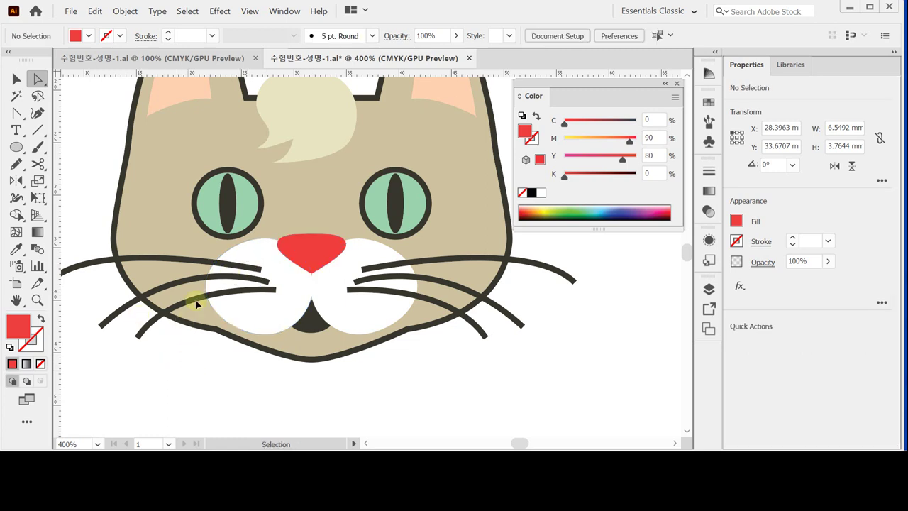
{"action": "key", "text": "ctrl+s"}
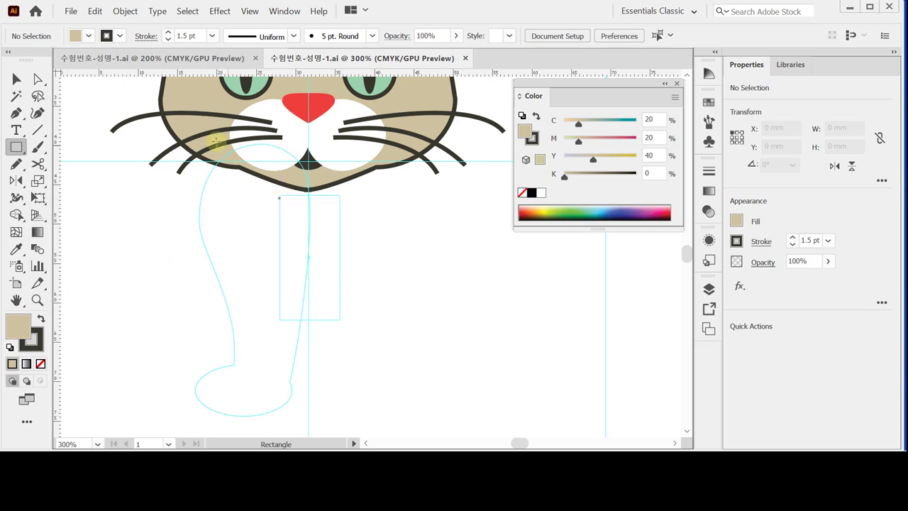
- Using the head's tan fill and 1.5 pt dark stroke, draw a rectangle over the rectangular guide below the chin
{"action": "left_click", "coordinate": [186, 122], "text": "ctrl"}
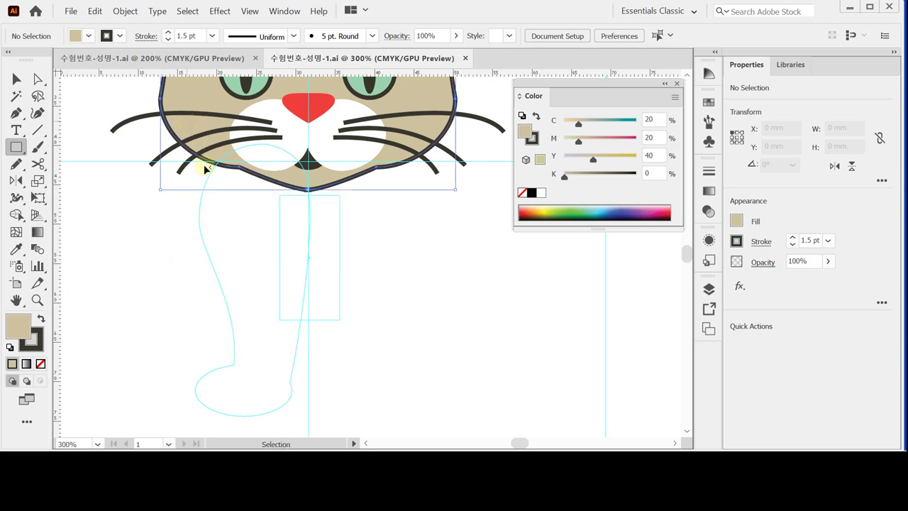
{"action": "left_click", "coordinate": [300, 192], "text": "ctrl"}
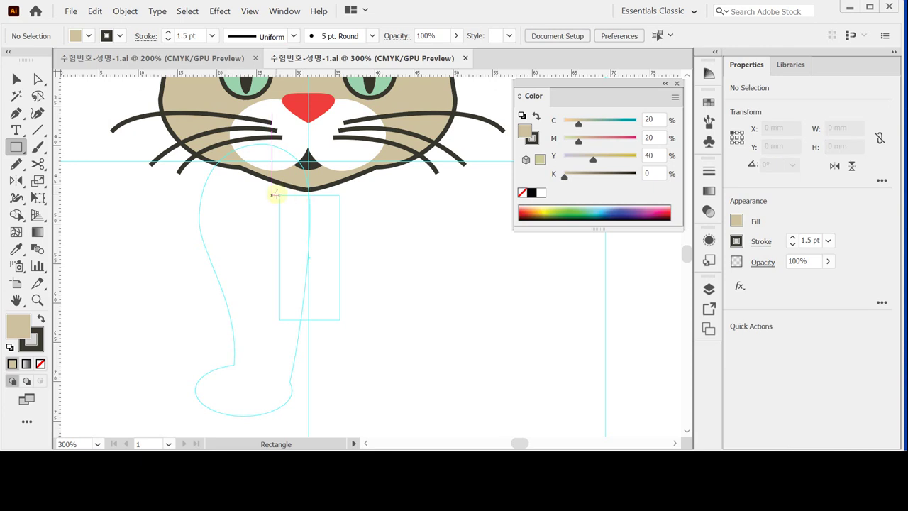
{"action": "left_click", "coordinate": [196, 123], "text": "ctrl"}
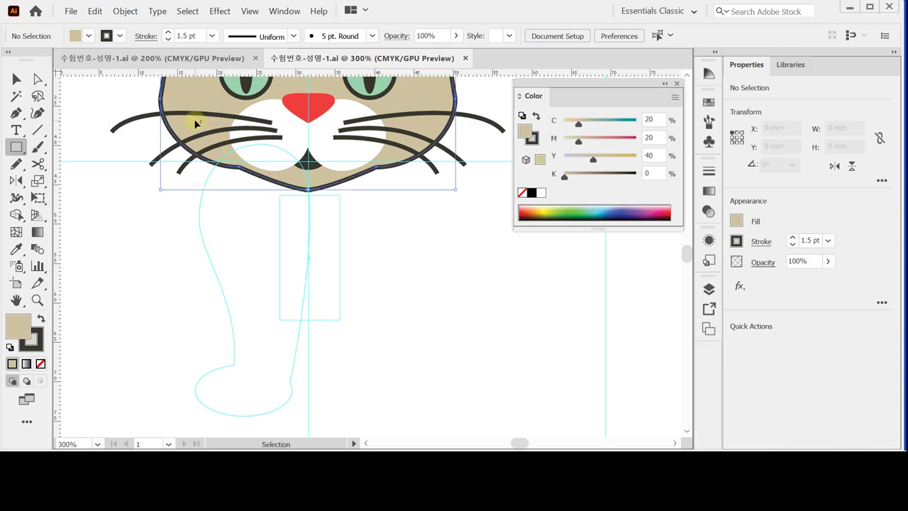
{"action": "left_click", "coordinate": [186, 251], "text": "ctrl"}
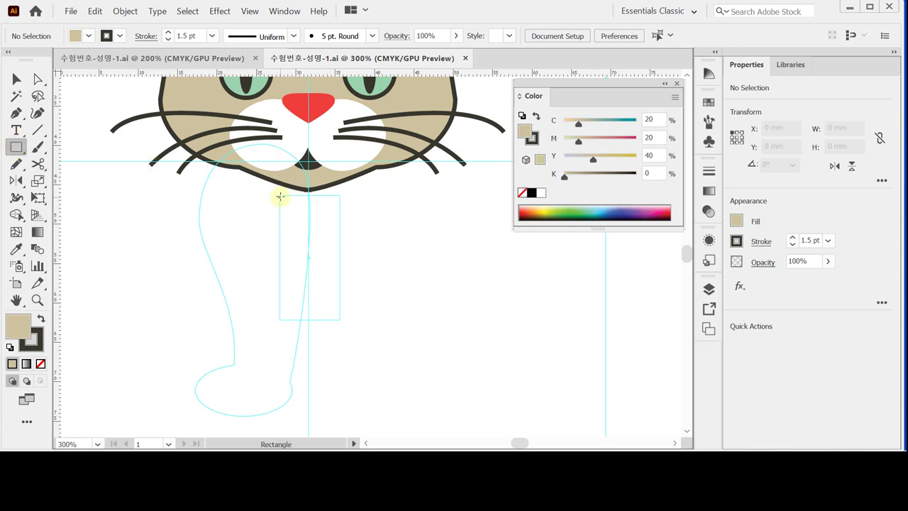
{"action": "left_click_drag", "start_coordinate": [280, 197], "coordinate": [339, 321]}
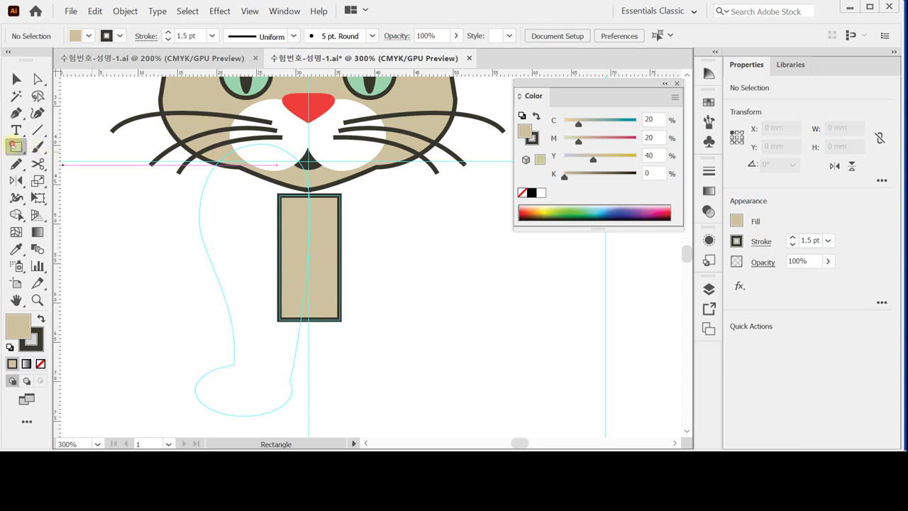
- Draw a foot ellipse about 12.2 × 7 mm over the foot guide, deselect it and save the document
{"action": "left_click", "coordinate": [16, 147]}
{"action": "left_click", "coordinate": [69, 182]}
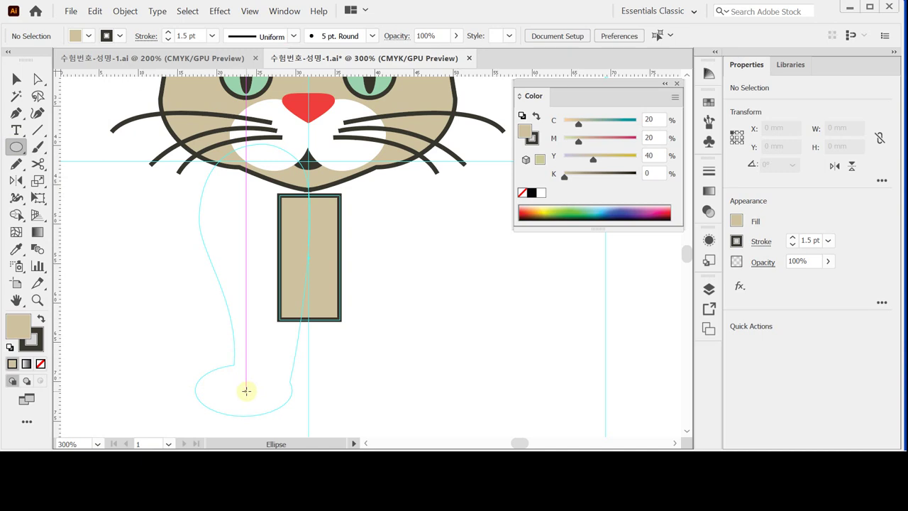
{"action": "left_click_drag", "start_coordinate": [246, 391], "coordinate": [293, 416]}
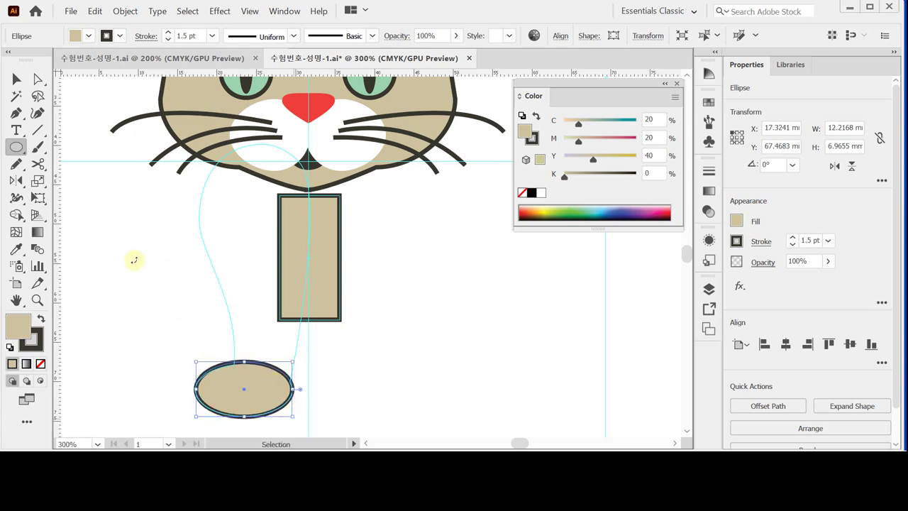
{"action": "key", "text": "ctrl+shift+a"}
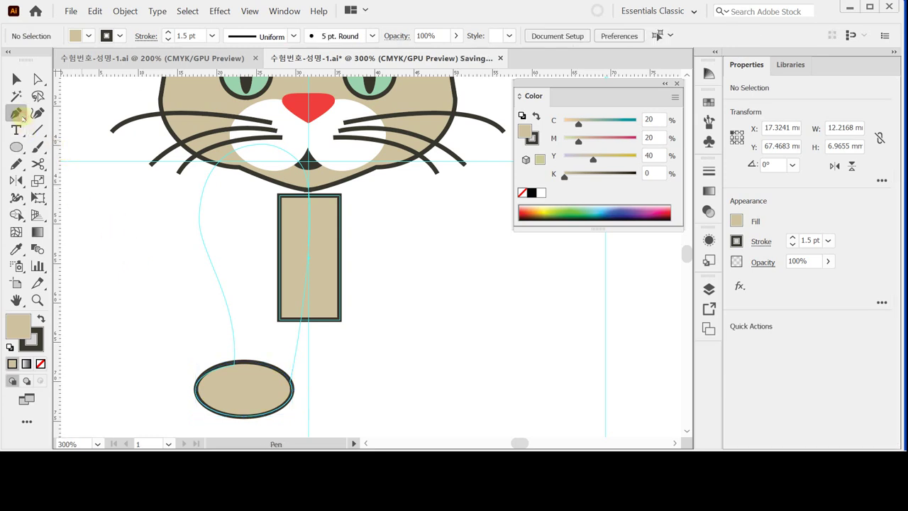
- Trace the leg guide with the Pen tool as a closed curved shape, starting and ending on the foot ellipse
{"action": "left_click", "coordinate": [16, 114]}
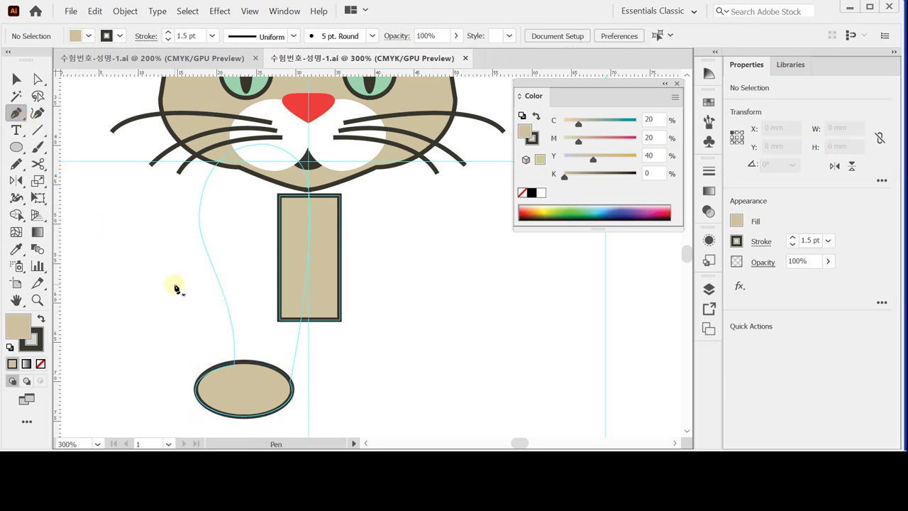
{"action": "left_click", "coordinate": [234, 368]}
{"action": "left_click_drag", "start_coordinate": [223, 291], "coordinate": [204, 253]}
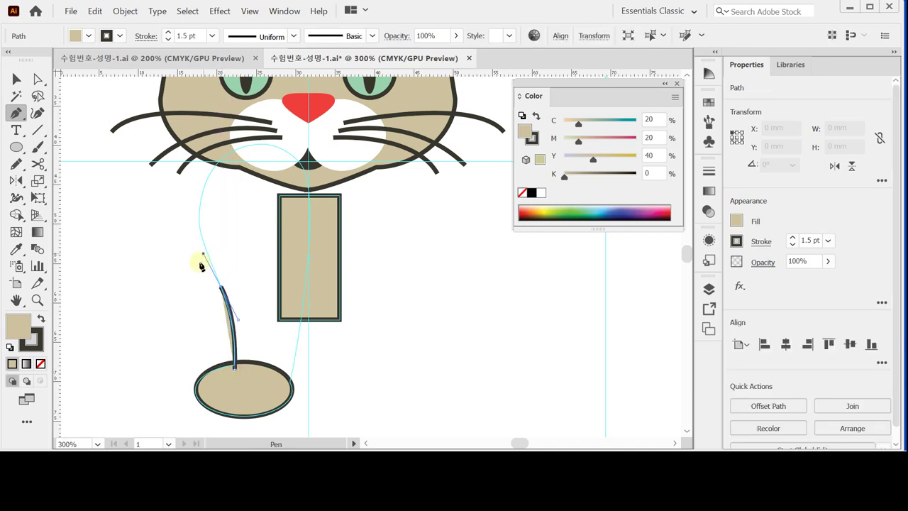
{"action": "left_click_drag", "start_coordinate": [213, 171], "coordinate": [244, 140]}
{"action": "left_click_drag", "start_coordinate": [306, 175], "coordinate": [268, 148]}
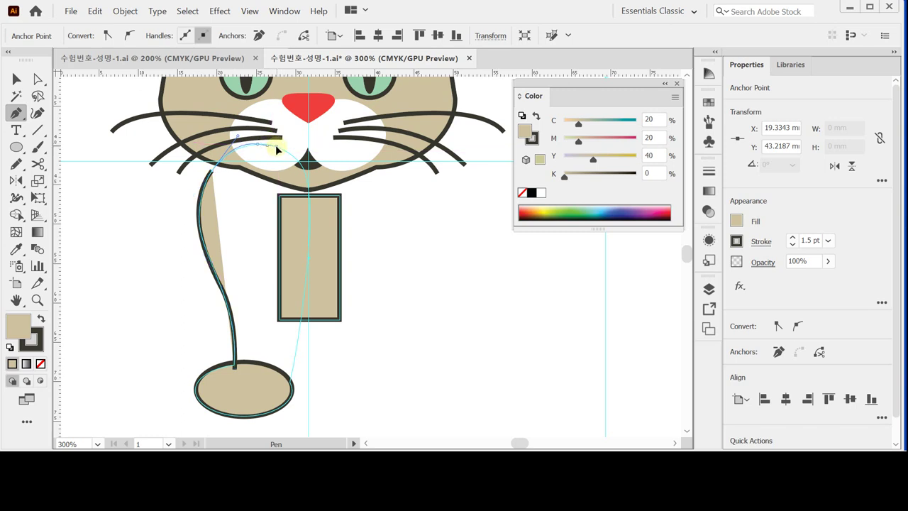
{"action": "left_click_drag", "start_coordinate": [271, 144], "coordinate": [277, 419]}
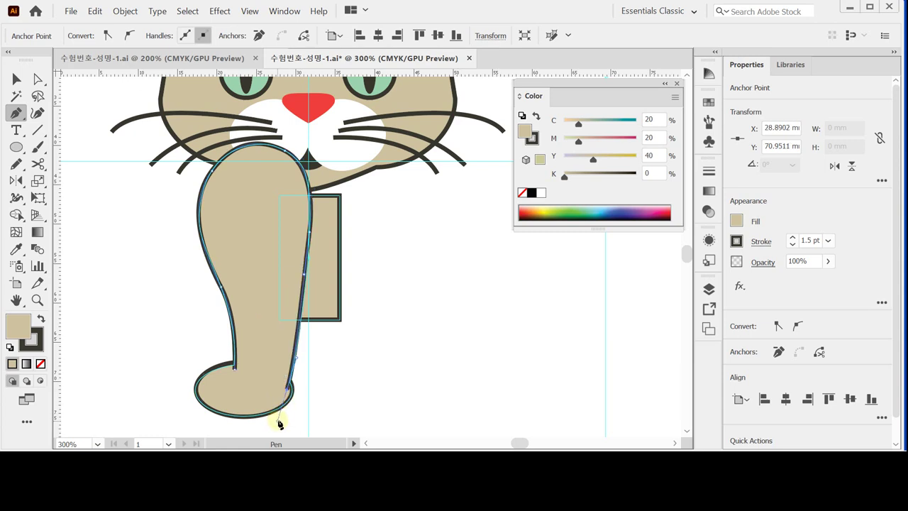
{"action": "left_click", "coordinate": [287, 390]}
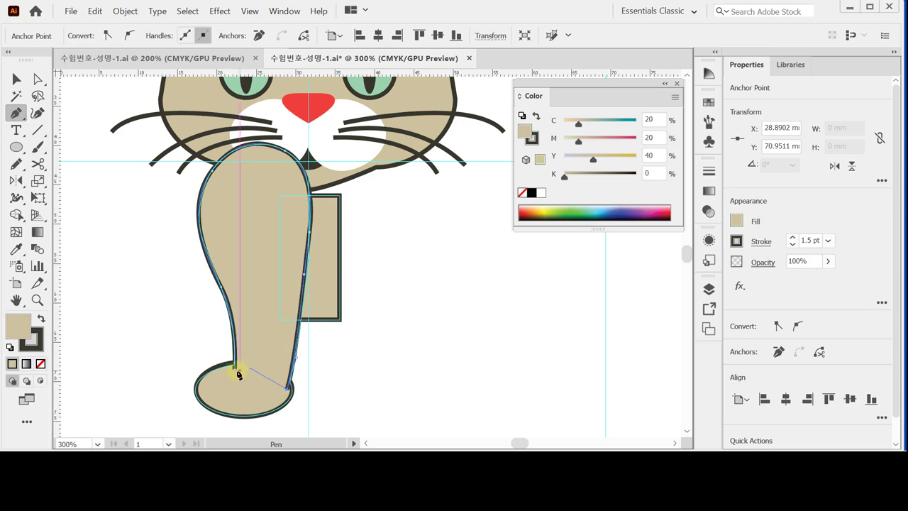
{"action": "left_click", "coordinate": [235, 367]}
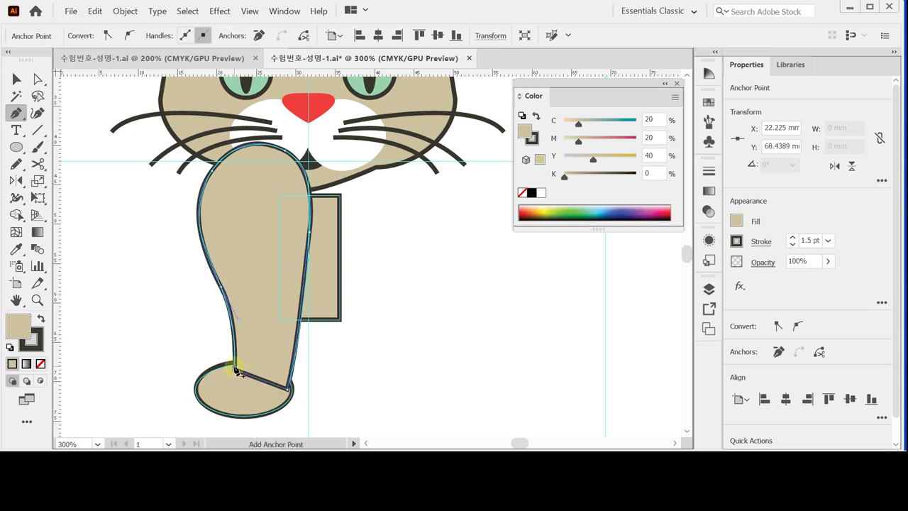
- Select the leg shape together with the foot ellipse, unite them into one shape and deselect it
{"action": "left_click", "coordinate": [197, 349], "text": "ctrl"}
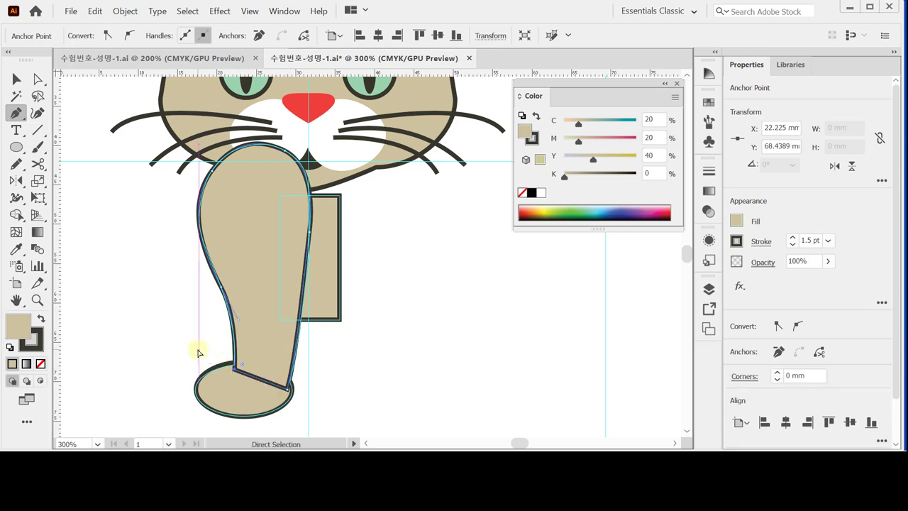
{"action": "left_click", "coordinate": [247, 388], "text": "ctrl"}
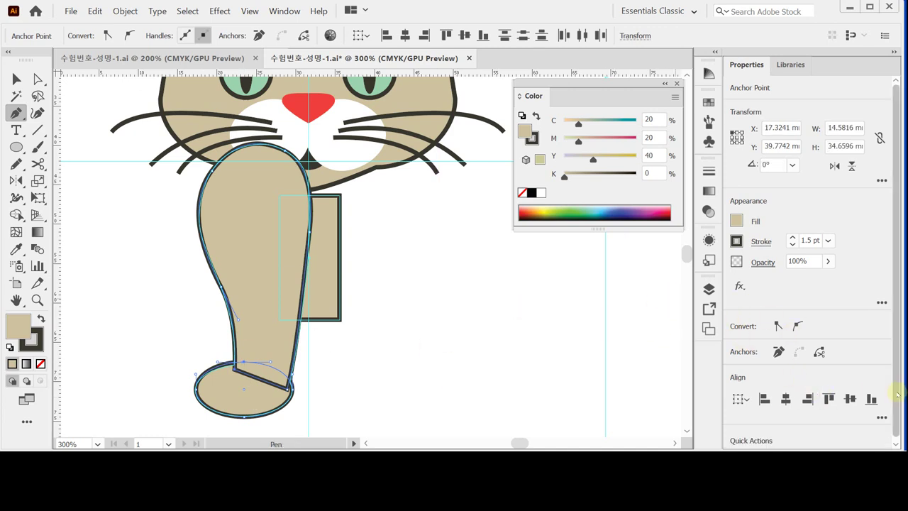
{"action": "key", "text": "ctrl"}
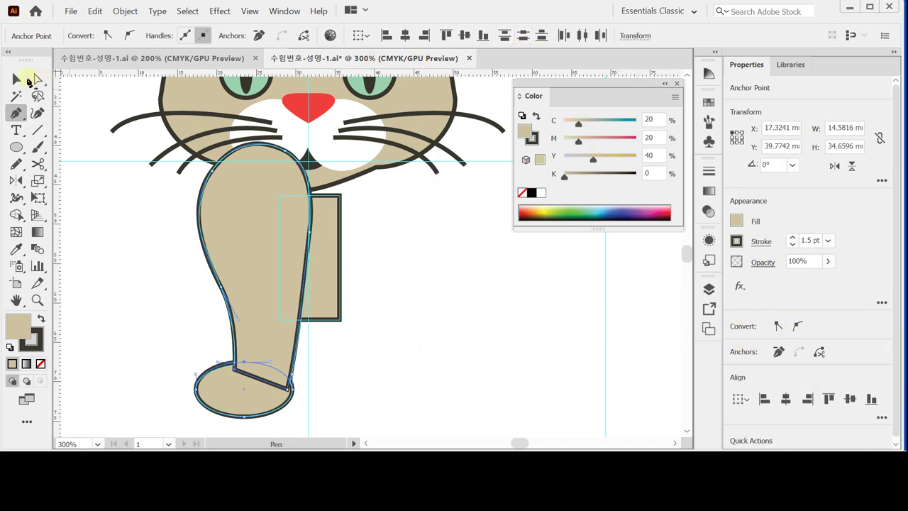
{"action": "left_click", "coordinate": [17, 79]}
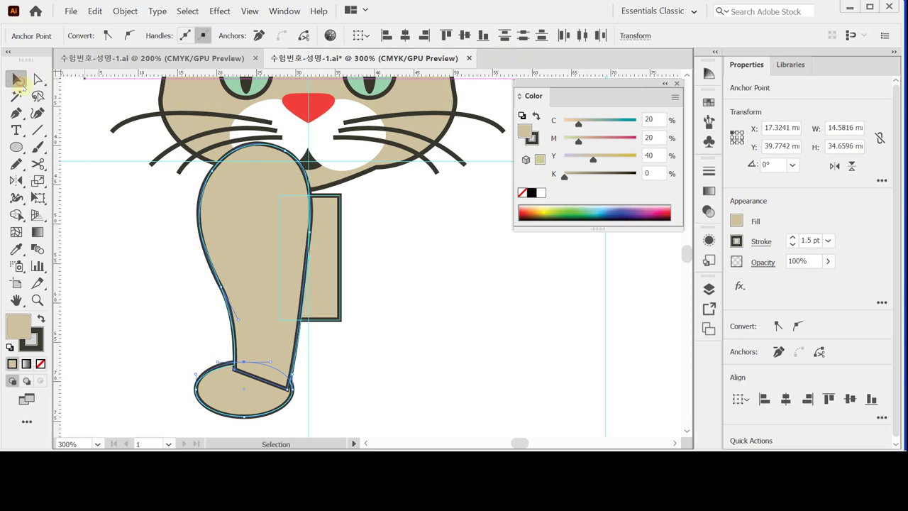
{"action": "left_click", "coordinate": [254, 391]}
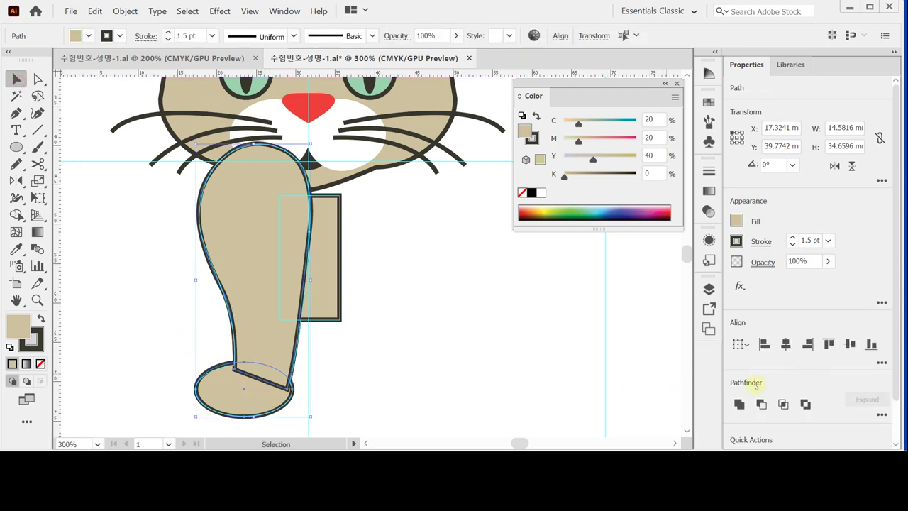
{"action": "left_click", "coordinate": [738, 404]}
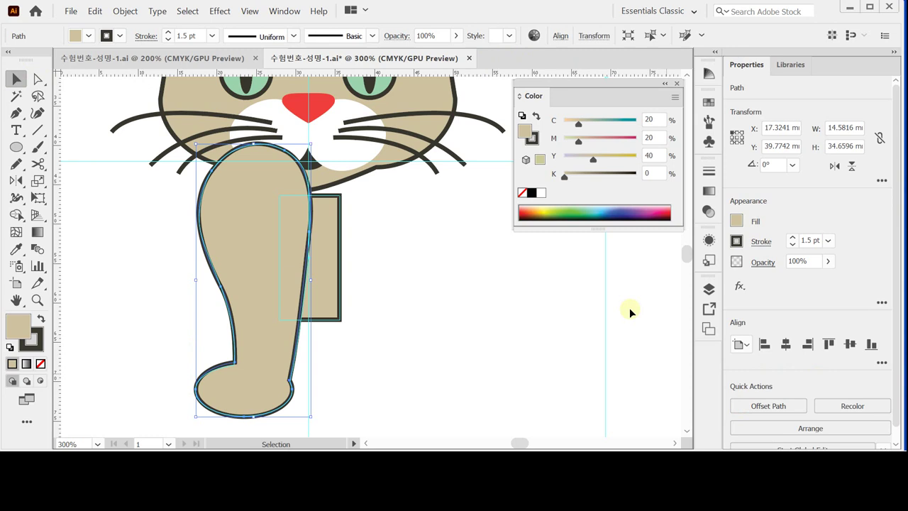
{"action": "left_click", "coordinate": [456, 300]}
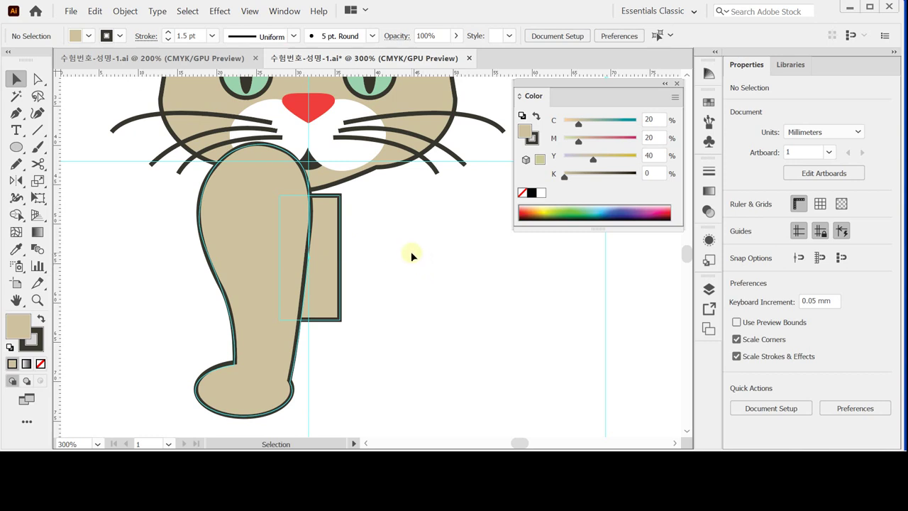
- Trace the zigzag chest fur guide with the Pen tool as an open path about 10.9 × 17.4 mm, using default white fill and black stroke
{"action": "key", "text": "p"}
{"action": "key", "text": "d"}
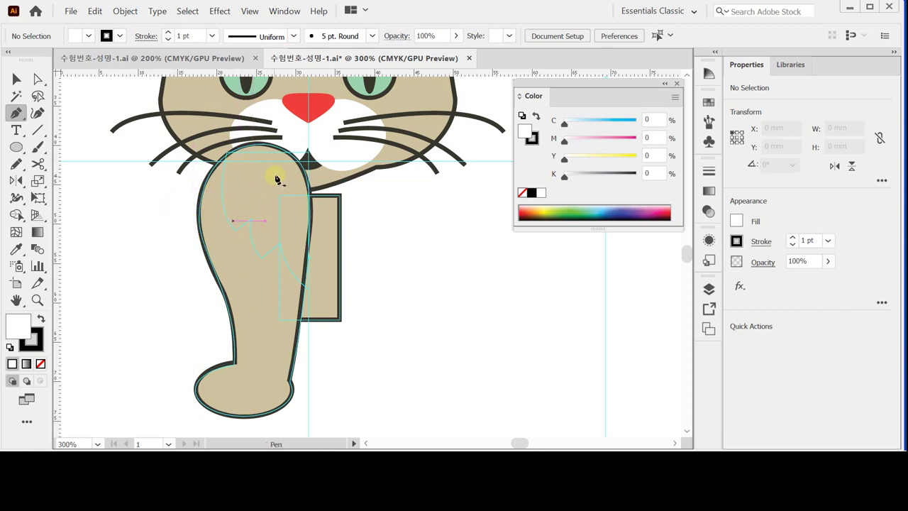
{"action": "left_click", "coordinate": [308, 154]}
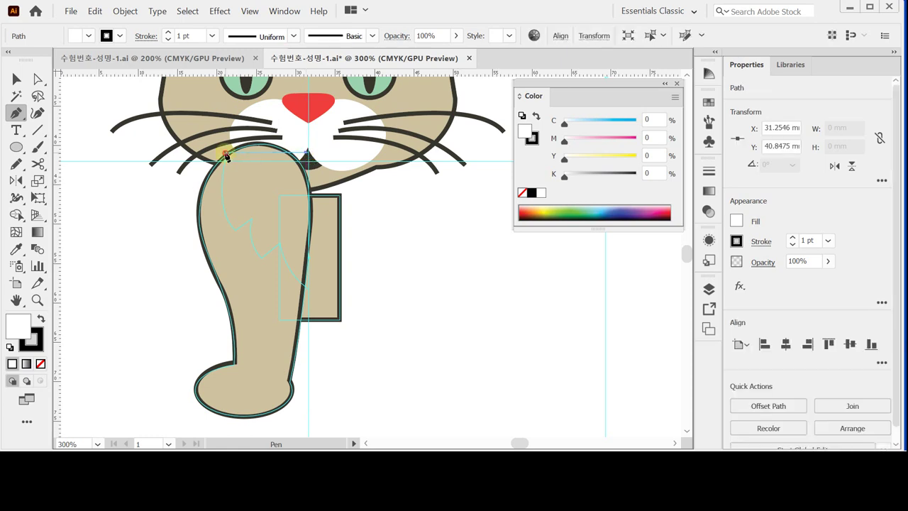
{"action": "left_click_drag", "start_coordinate": [225, 151], "coordinate": [256, 256]}
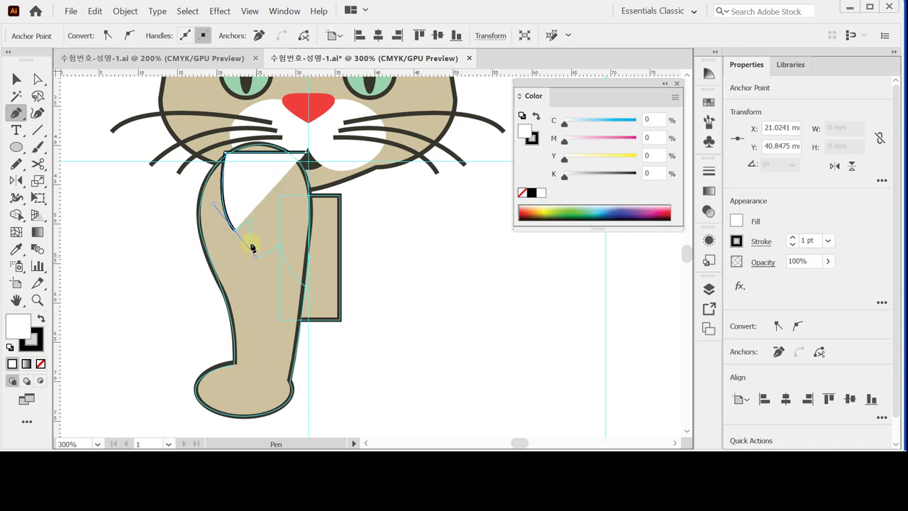
{"action": "left_click", "coordinate": [236, 233]}
{"action": "left_click_drag", "start_coordinate": [252, 222], "coordinate": [262, 256]}
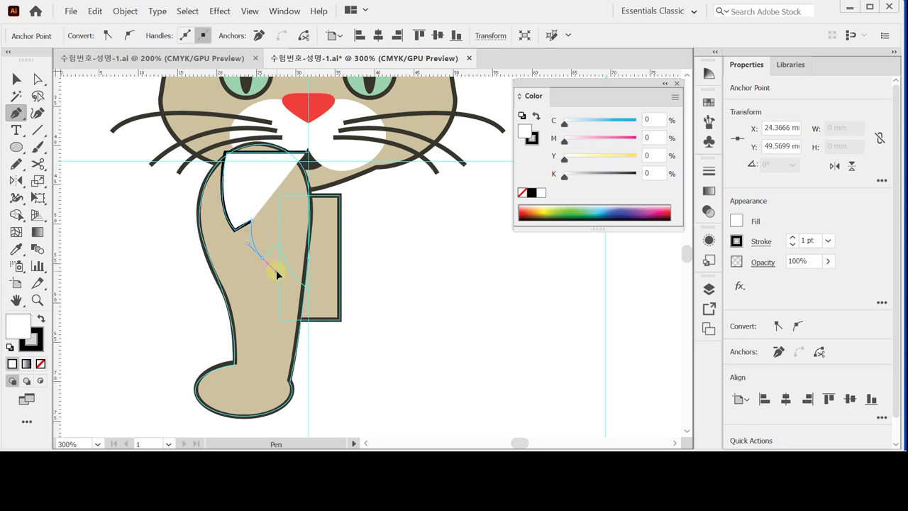
{"action": "left_click", "coordinate": [262, 260]}
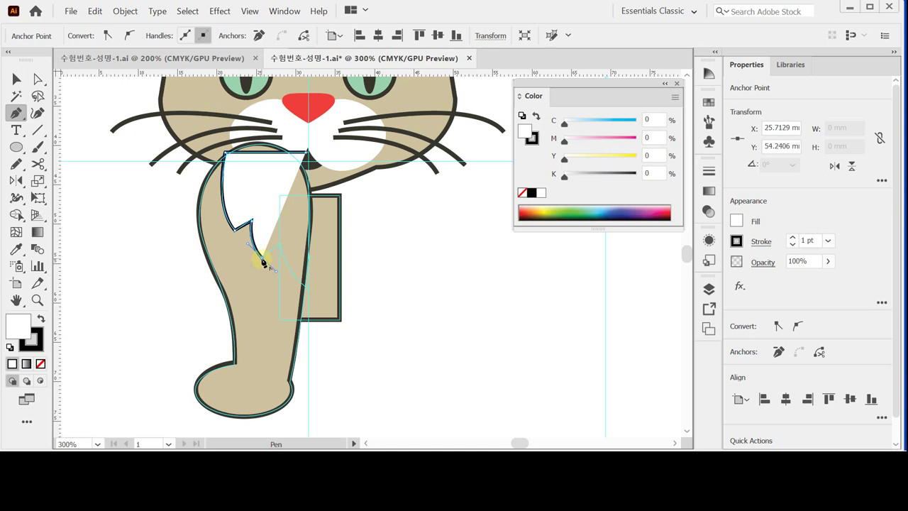
{"action": "left_click", "coordinate": [281, 246]}
{"action": "left_click_drag", "start_coordinate": [310, 294], "coordinate": [332, 315]}
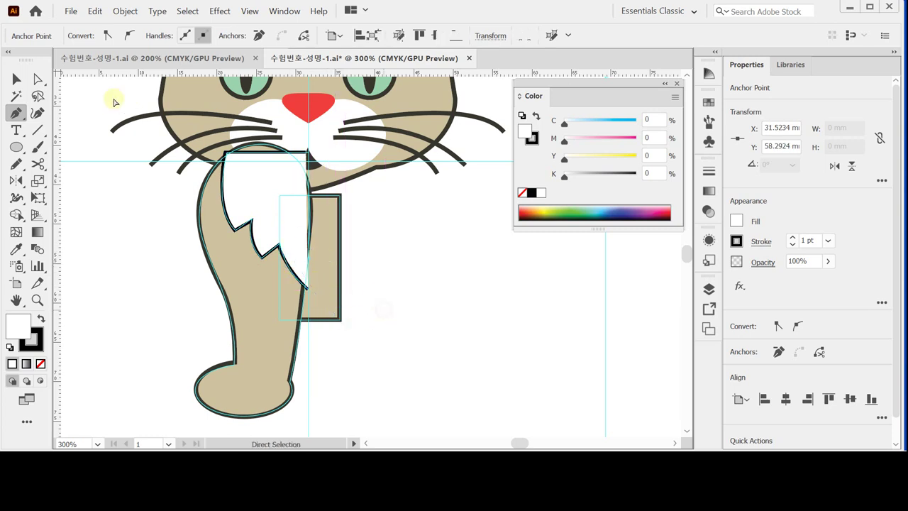
{"action": "left_click", "coordinate": [116, 97], "text": "ctrl"}
- Align the chest fur path's two open end points with Average on the vertical axis and nudge them right to the centre guide
{"action": "left_click", "coordinate": [16, 78]}
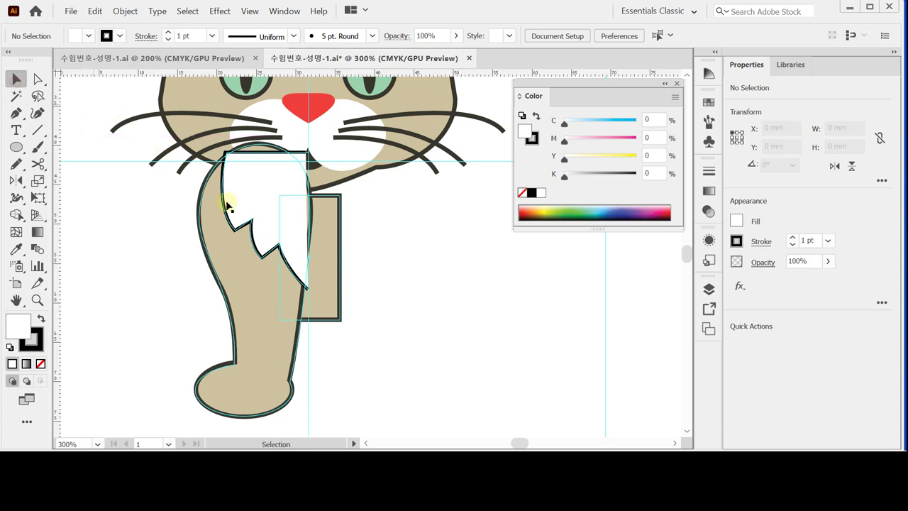
{"action": "double_click", "coordinate": [280, 202]}
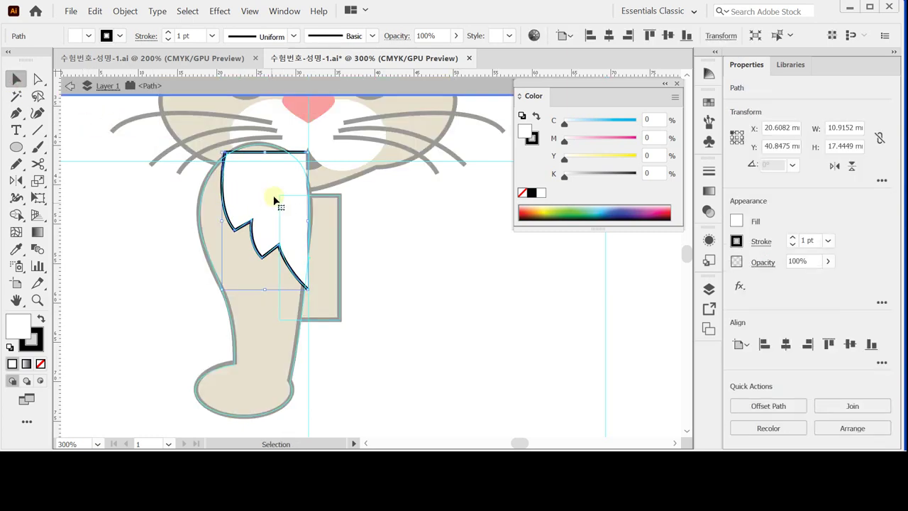
{"action": "left_click", "coordinate": [38, 78]}
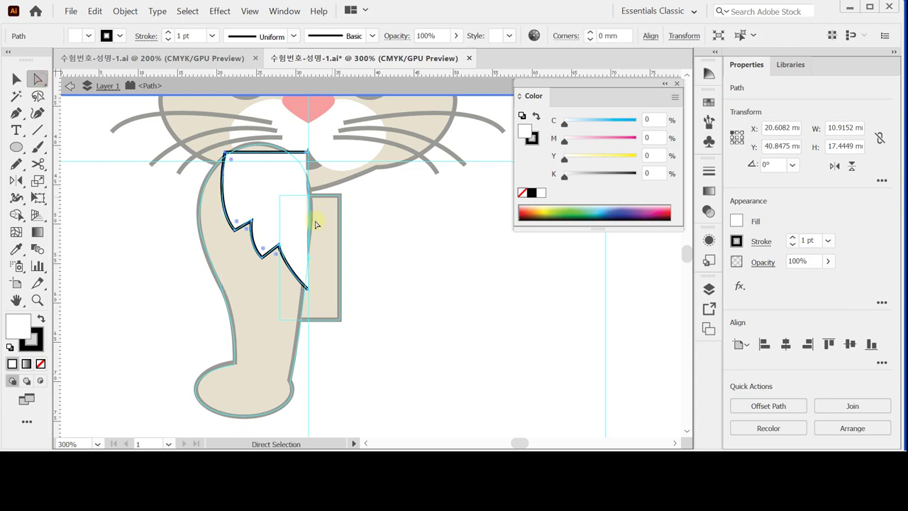
{"action": "left_click_drag", "start_coordinate": [332, 133], "coordinate": [300, 317]}
{"action": "right_click", "coordinate": [413, 239]}
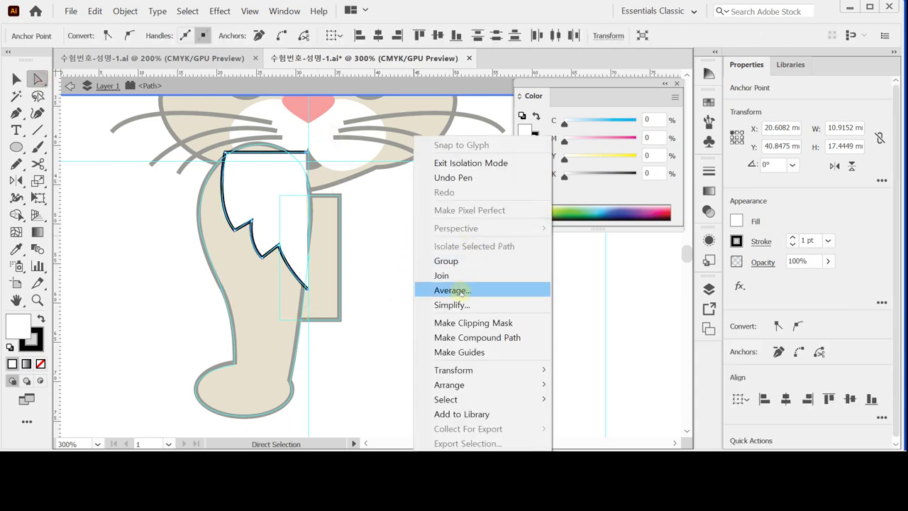
{"action": "left_click", "coordinate": [478, 290]}
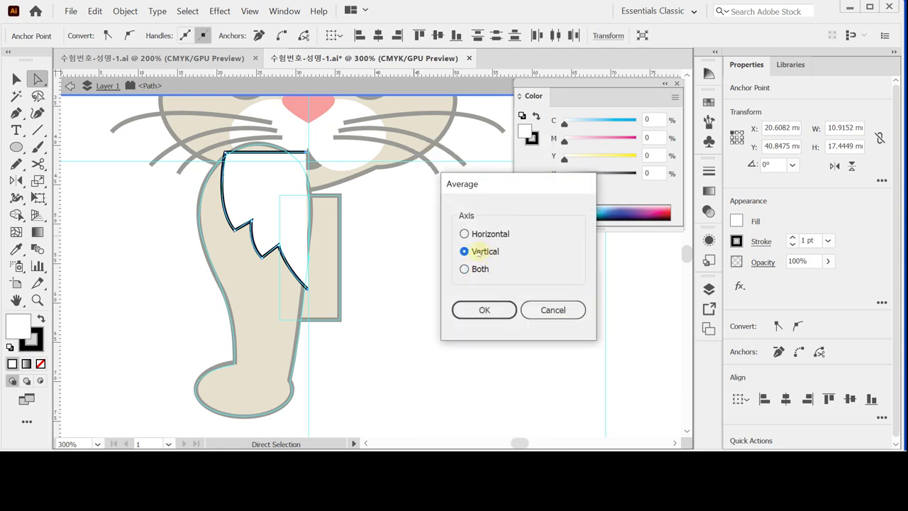
{"action": "left_click", "coordinate": [487, 310]}
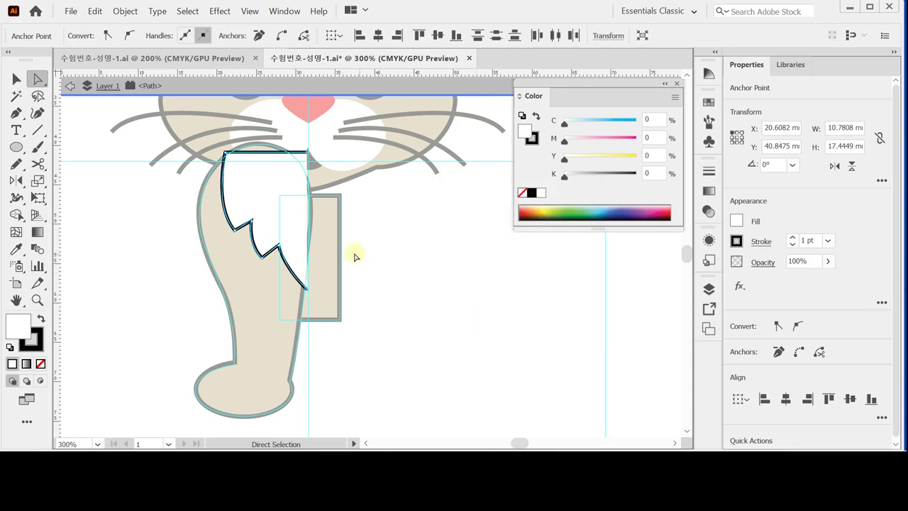
{"action": "key", "text": "Right"}
{"action": "key", "text": "Right"}
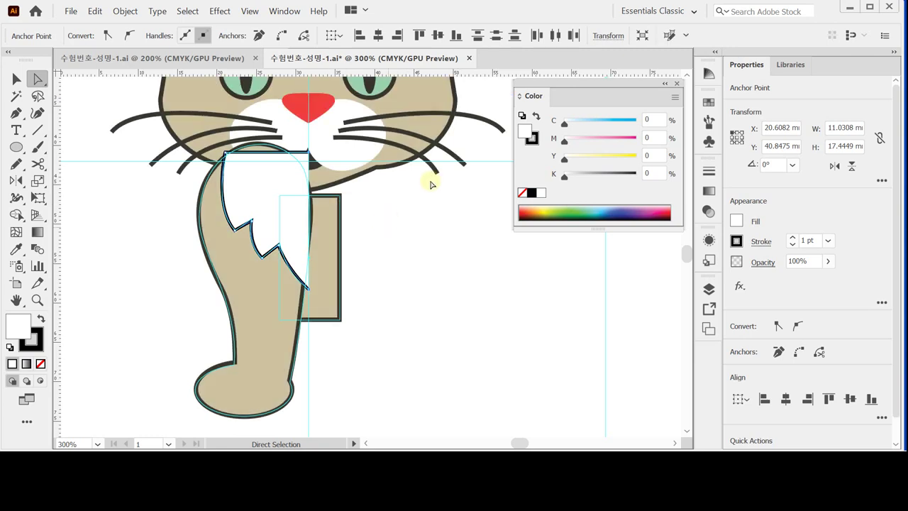
- Remove the chest fur's stroke and move its end points right past the centre guide, making it about 11.4 mm wide
{"action": "left_click", "coordinate": [532, 139]}
{"action": "left_click", "coordinate": [523, 193]}
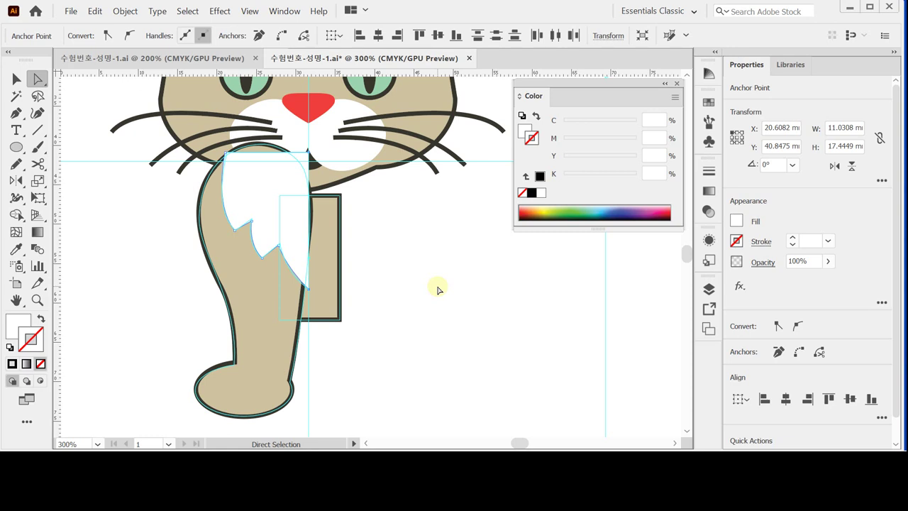
{"action": "left_click", "coordinate": [16, 78]}
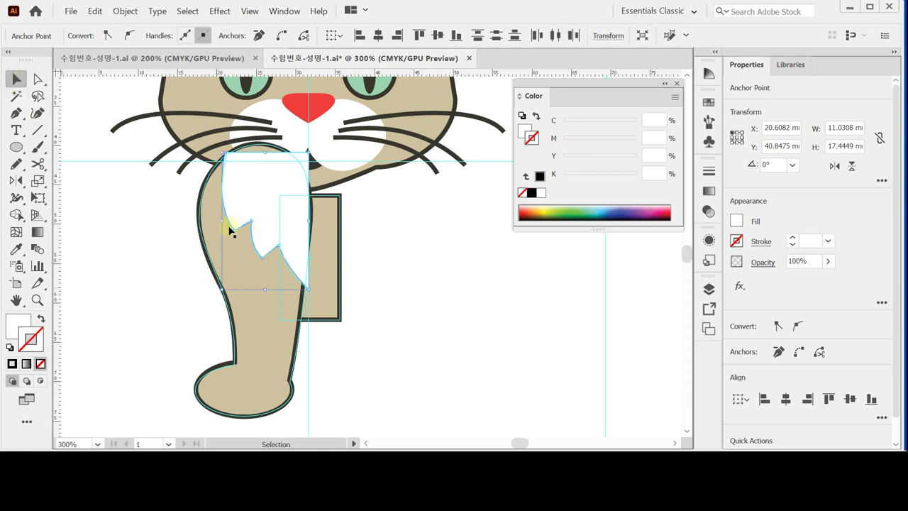
{"action": "left_click", "coordinate": [38, 78]}
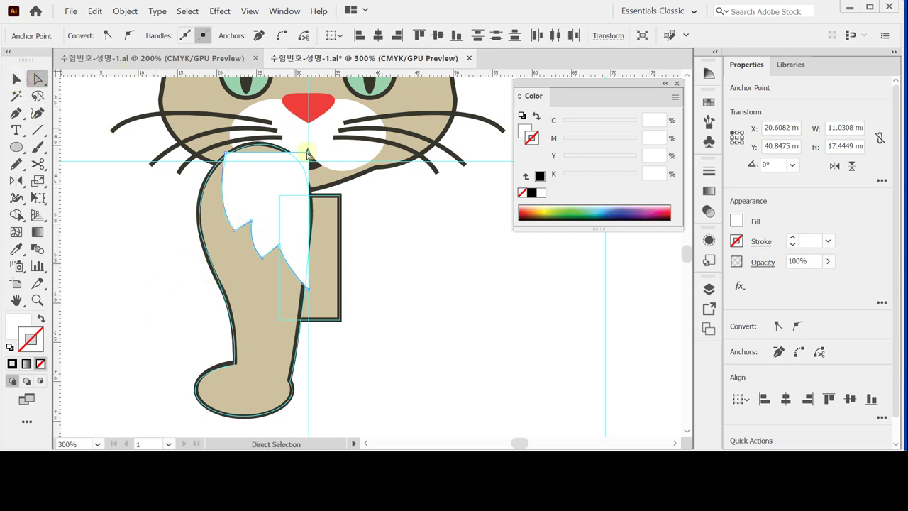
{"action": "left_click", "coordinate": [308, 290]}
{"action": "left_click", "coordinate": [376, 250]}
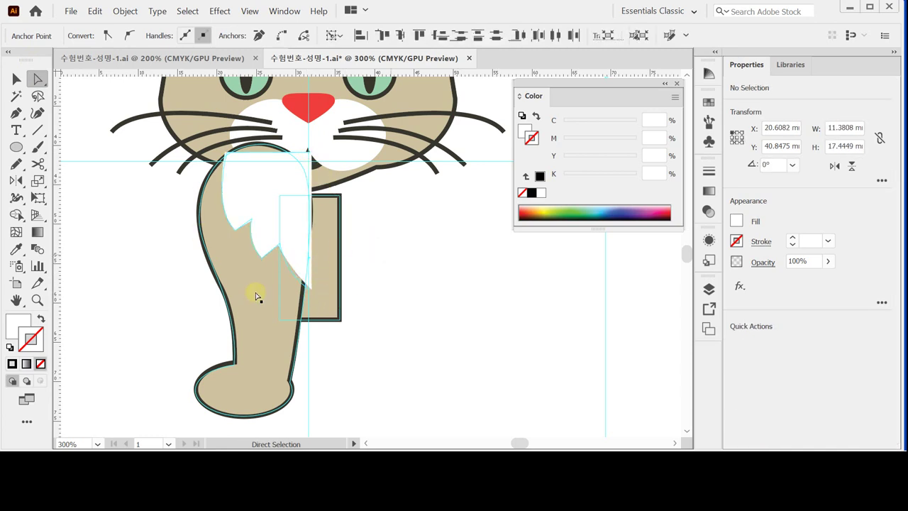
- Reflect a copy of the leg and chest fur across the centre guide on the vertical axis, deselect and hide the guides
{"action": "left_click", "coordinate": [15, 76]}
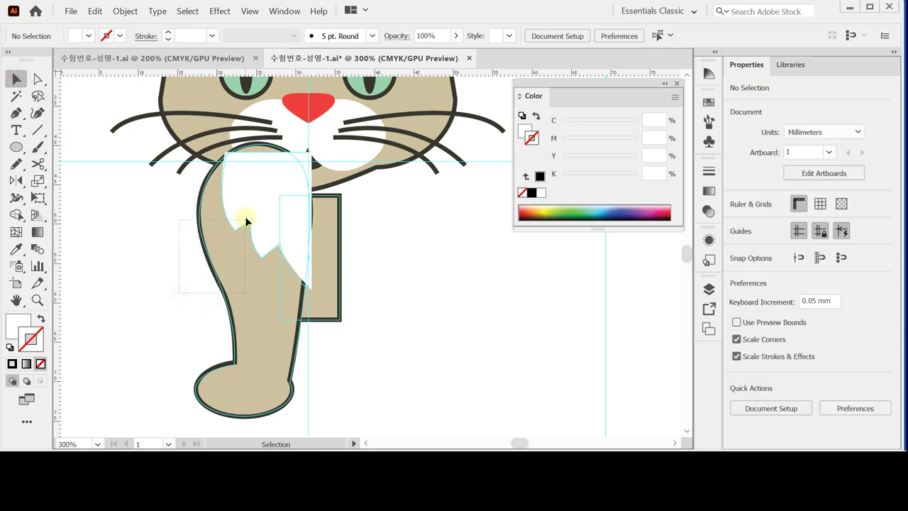
{"action": "left_click", "coordinate": [244, 212]}
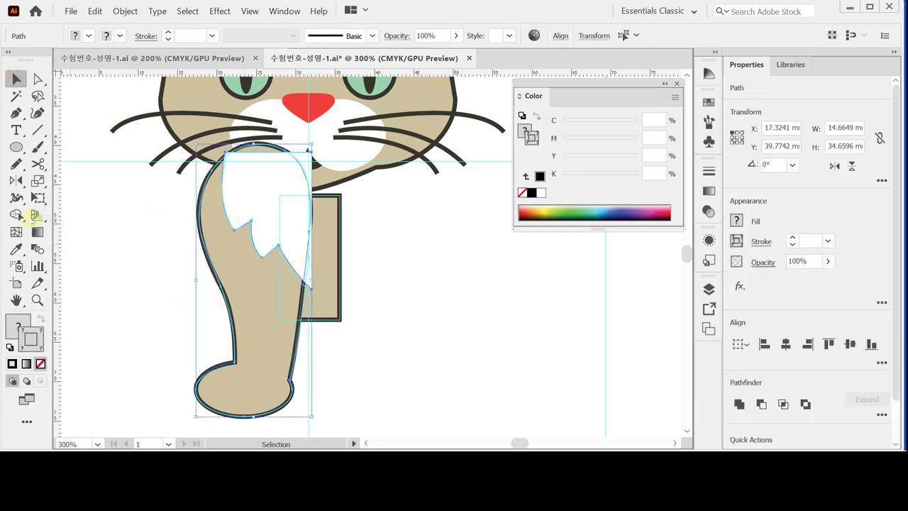
{"action": "left_click", "coordinate": [16, 180]}
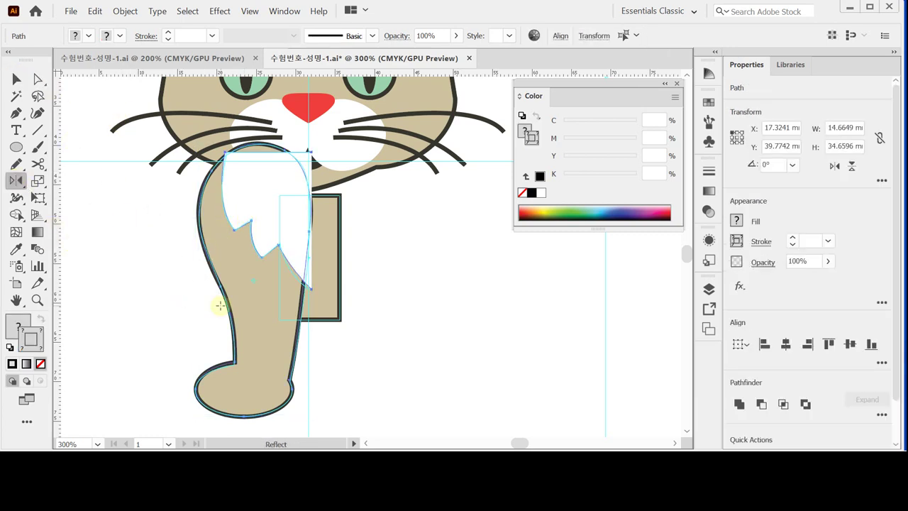
{"action": "left_click", "coordinate": [308, 341], "text": "alt"}
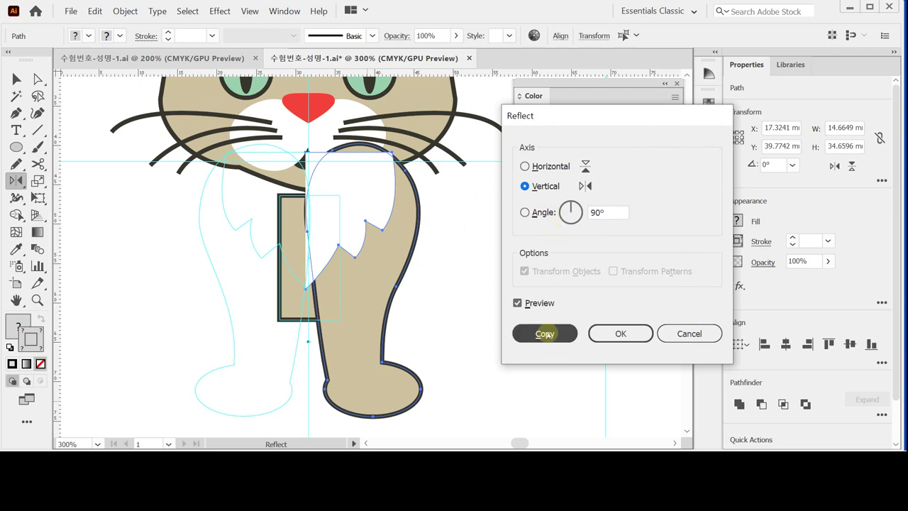
{"action": "left_click", "coordinate": [545, 333]}
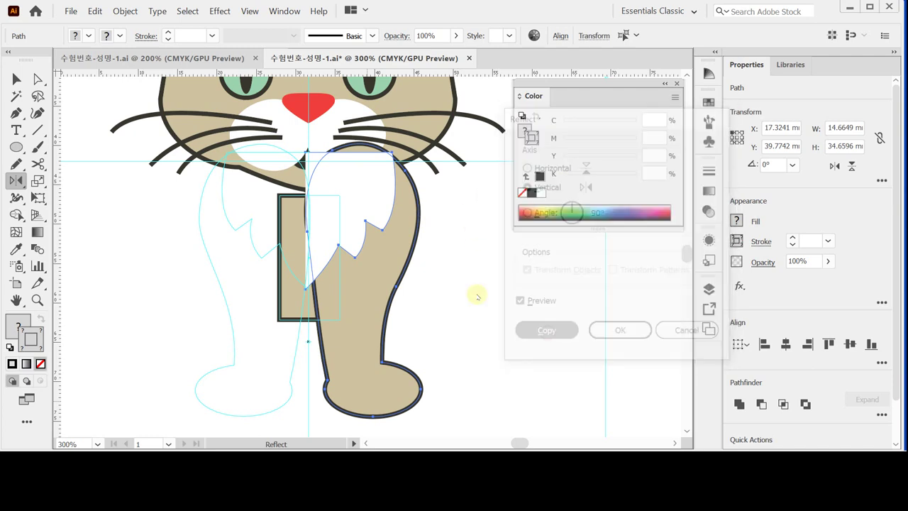
{"action": "left_click", "coordinate": [440, 278], "text": "ctrl"}
- Select both white chest fur halves and unite them into one shape
{"action": "left_click", "coordinate": [284, 197], "text": "ctrl"}
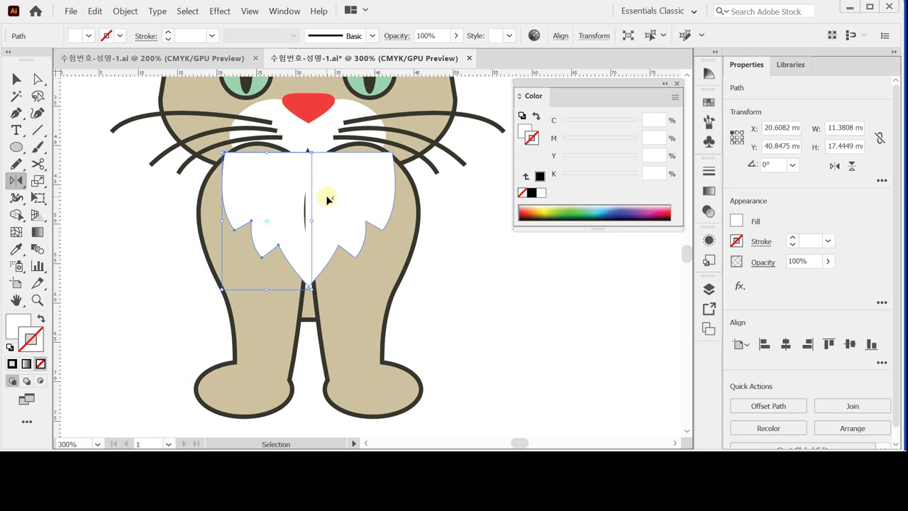
{"action": "left_click", "coordinate": [328, 195], "text": "ctrl"}
{"action": "left_click", "coordinate": [358, 302], "text": "ctrl"}
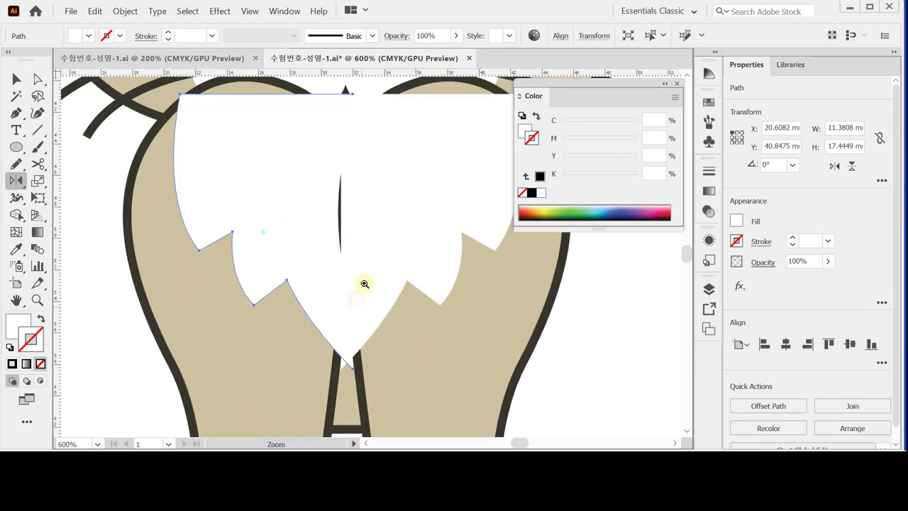
{"action": "left_click", "coordinate": [372, 208]}
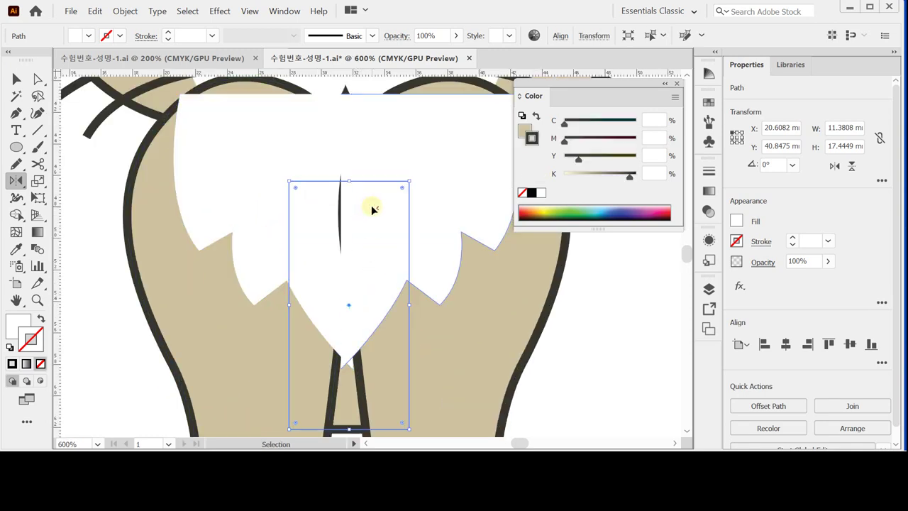
{"action": "left_click", "coordinate": [383, 135]}
{"action": "left_click", "coordinate": [416, 192], "text": "ctrl"}
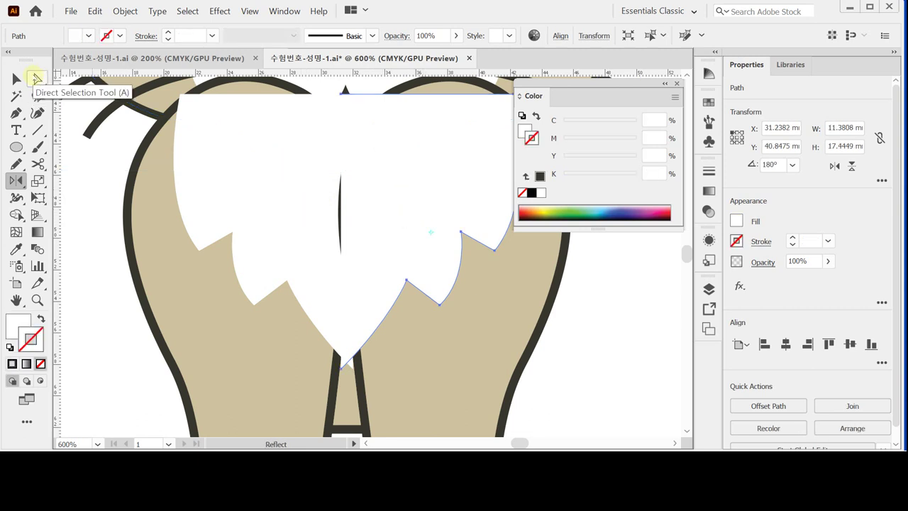
{"action": "left_click", "coordinate": [227, 177], "text": "ctrl+shift"}
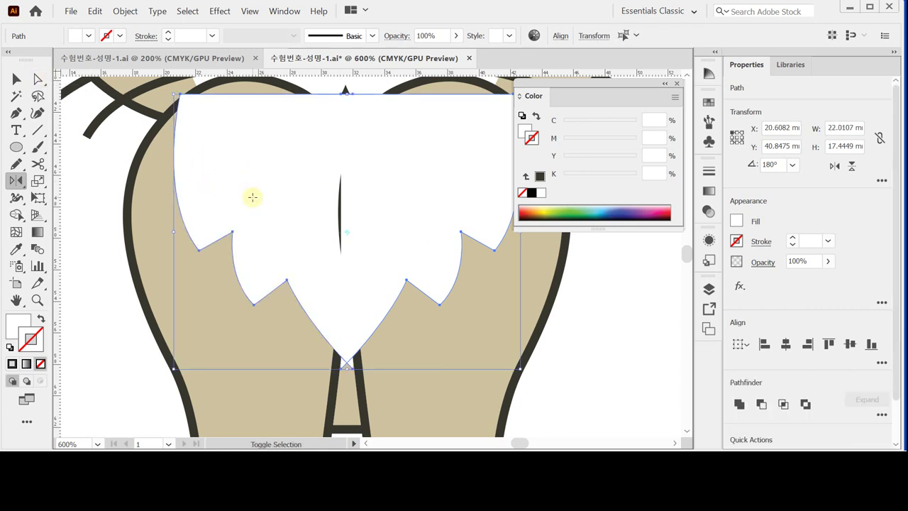
{"action": "left_click", "coordinate": [738, 403]}
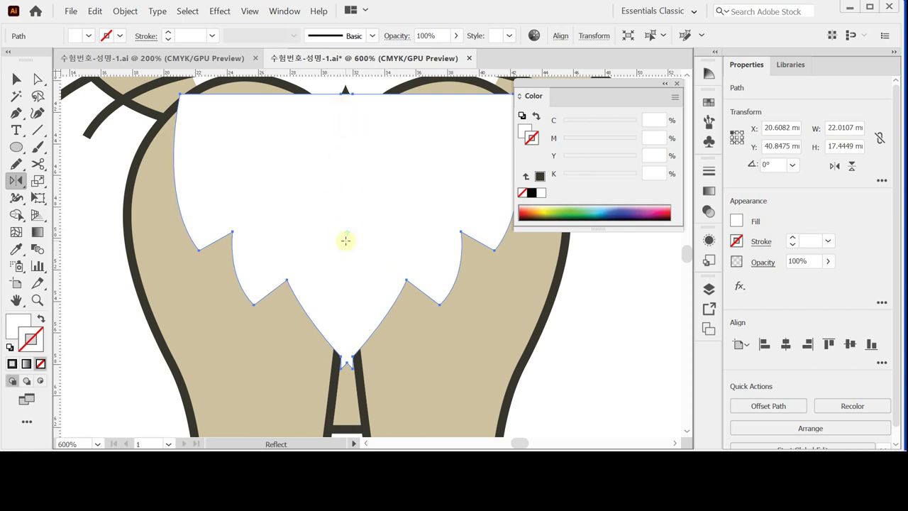
- Isolate the united white chest fur path for editing its individual anchor points
{"action": "left_click", "coordinate": [357, 371], "text": "ctrl"}
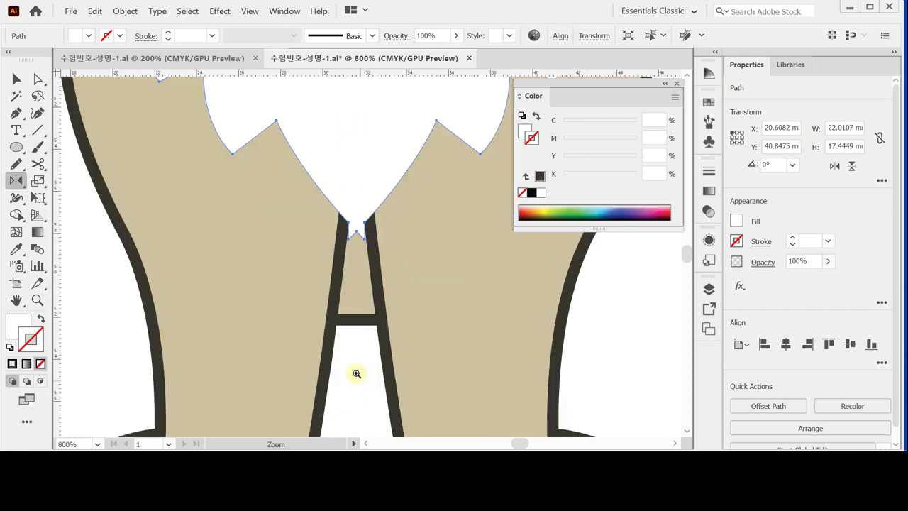
{"action": "left_click", "coordinate": [357, 229]}
{"action": "left_click_drag", "start_coordinate": [356, 221], "coordinate": [94, 142]}
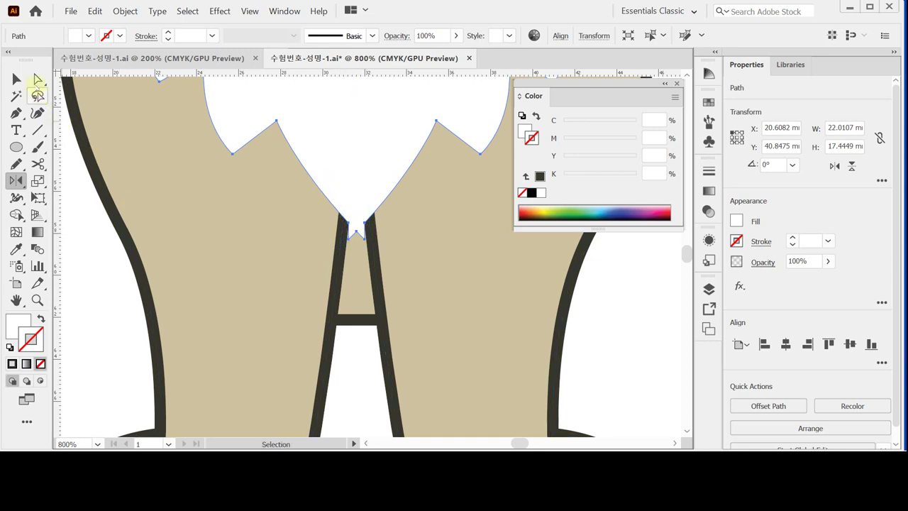
{"action": "left_click", "coordinate": [35, 79]}
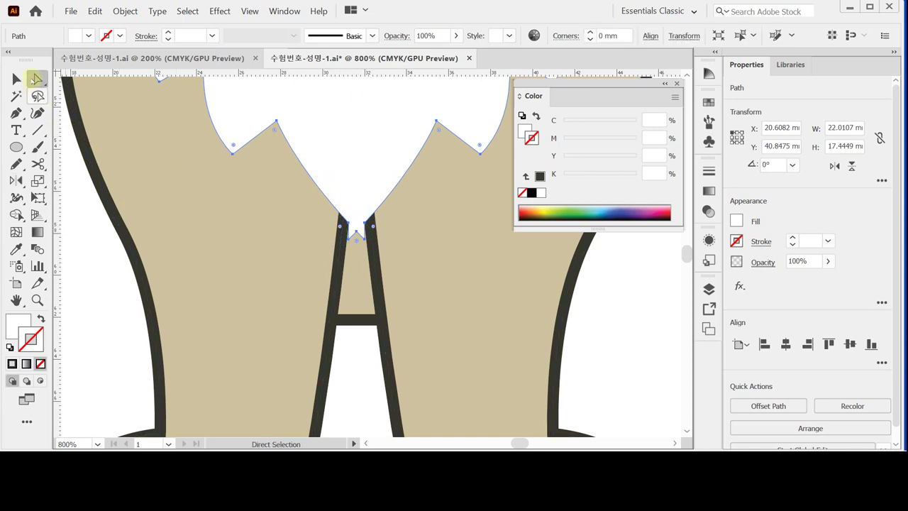
{"action": "left_click", "coordinate": [16, 79]}
{"action": "double_click", "coordinate": [339, 149]}
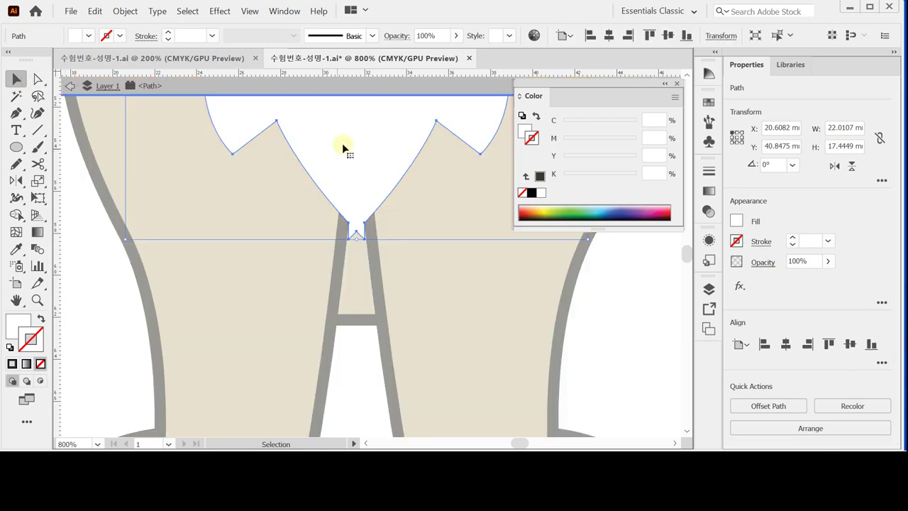
{"action": "left_click", "coordinate": [36, 79]}
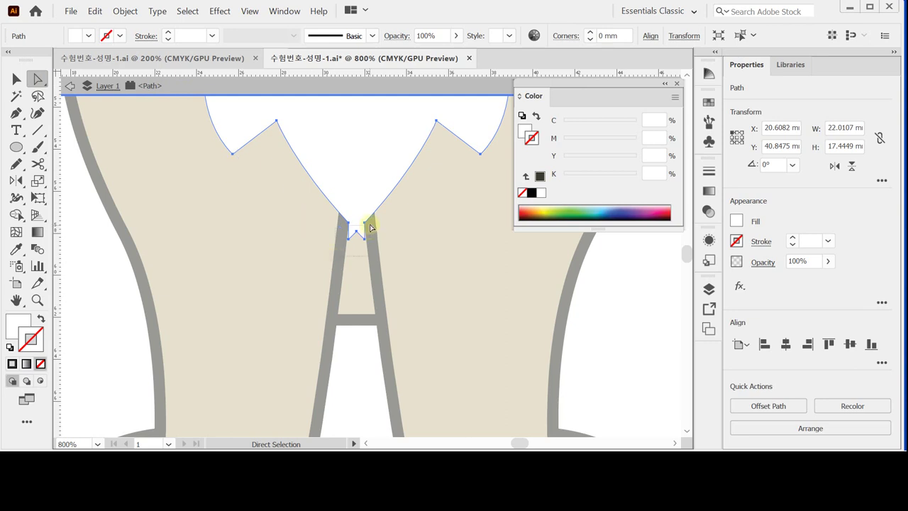
- Merge the anchor points at the chest fur's notched lower tip using Average on both axes, and exit isolation mode
{"action": "left_click_drag", "start_coordinate": [369, 224], "coordinate": [370, 220]}
{"action": "right_click", "coordinate": [409, 220]}
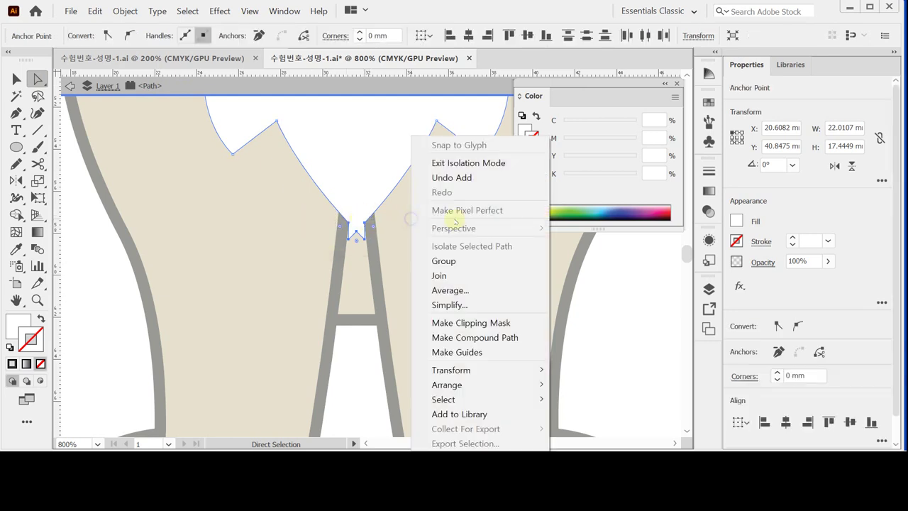
{"action": "left_click", "coordinate": [479, 290]}
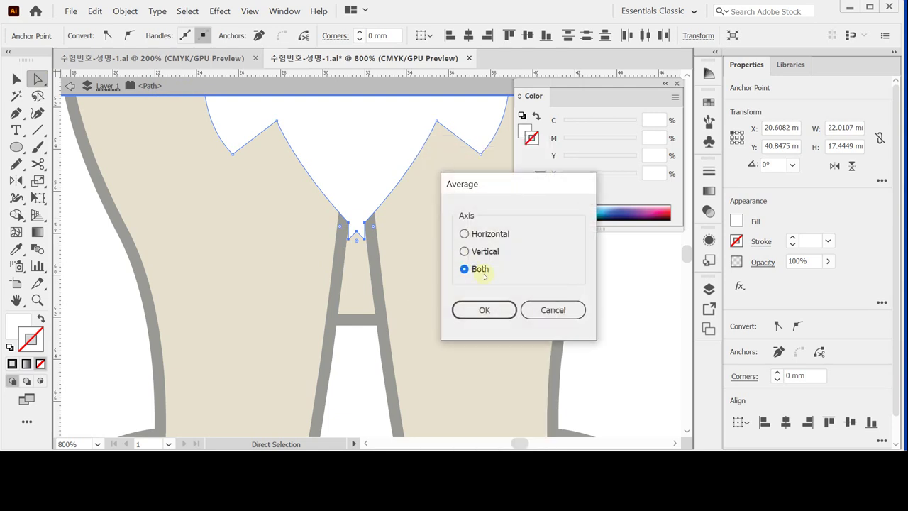
{"action": "left_click", "coordinate": [485, 311]}
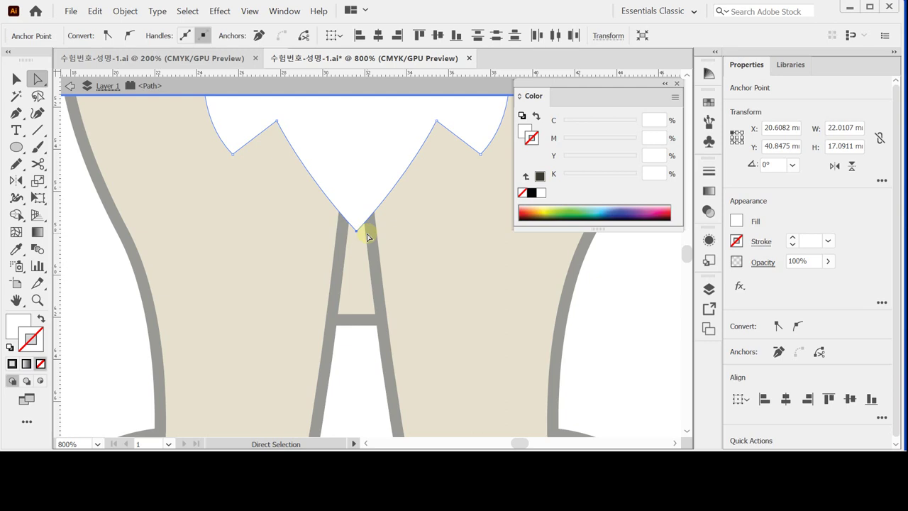
{"action": "key", "text": "Escape"}
{"action": "key", "text": "ctrl+minus"}
{"action": "key", "text": "ctrl+minus"}
{"action": "key", "text": "ctrl+minus"}
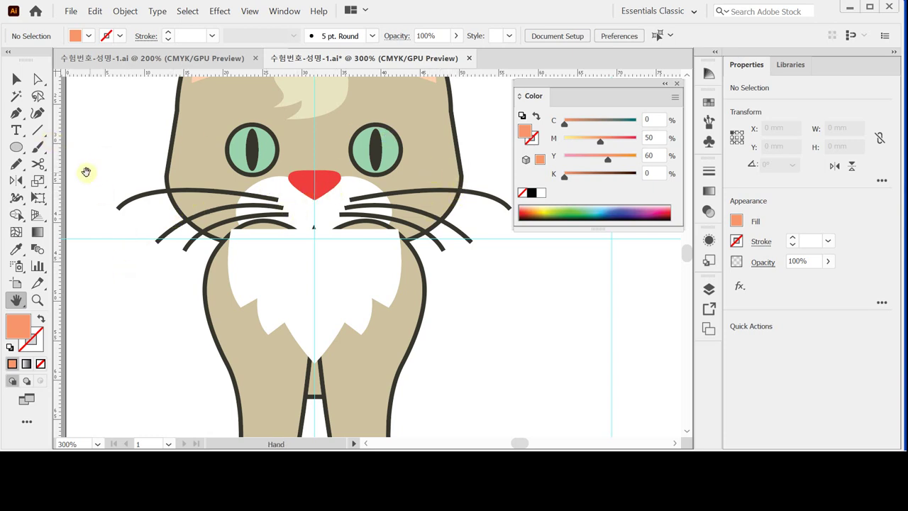
- Draw an orange ellipse about 25.5 × 14.5 mm over the cat's muzzle and nudge it right onto the centre guide
{"action": "left_click", "coordinate": [16, 147]}
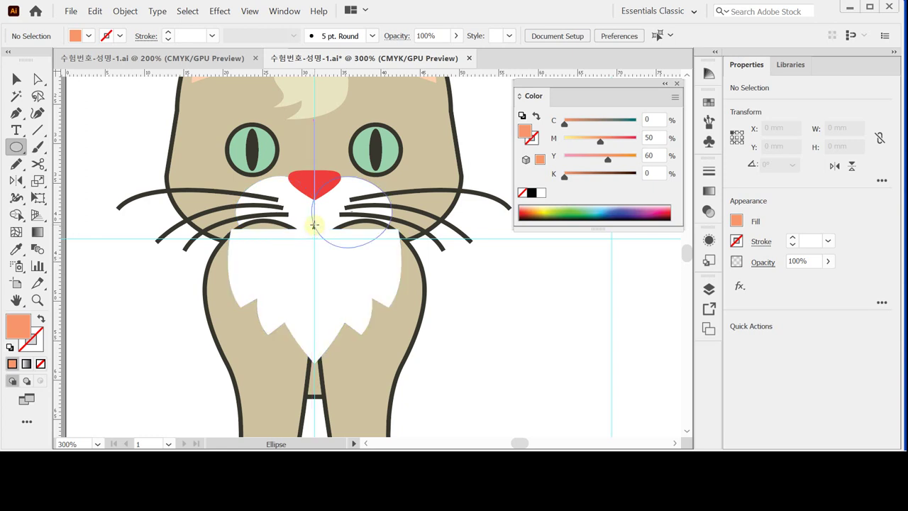
{"action": "left_click_drag", "start_coordinate": [313, 225], "coordinate": [414, 283]}
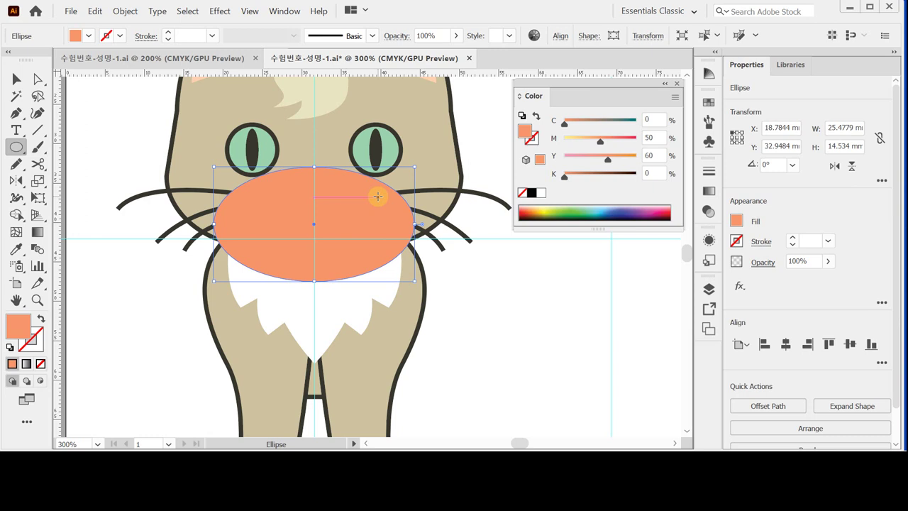
{"action": "key", "text": "Right"}
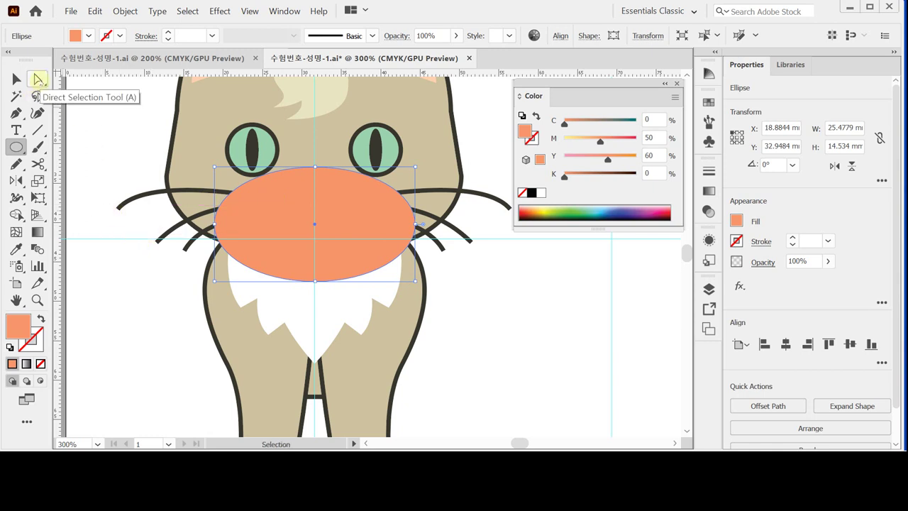
- Reshape the ellipse's bottom anchor by pulling its two direction handles down independently, forming two symmetrical rounded lobes
{"action": "left_click", "coordinate": [39, 79]}
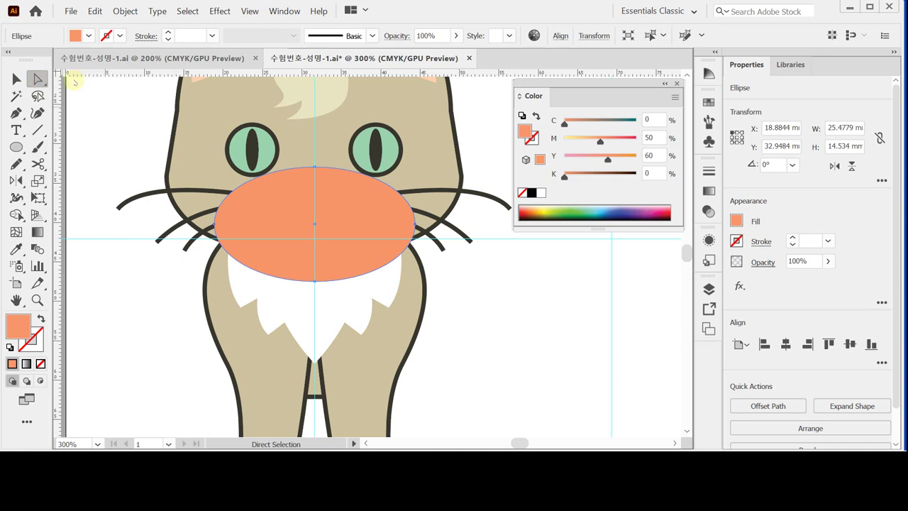
{"action": "left_click", "coordinate": [314, 282]}
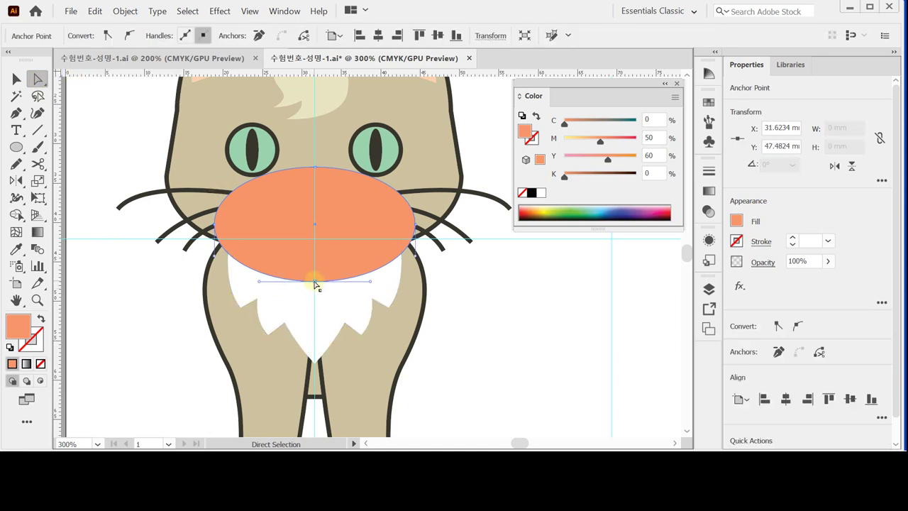
{"action": "left_click_drag", "start_coordinate": [318, 281], "coordinate": [312, 293]}
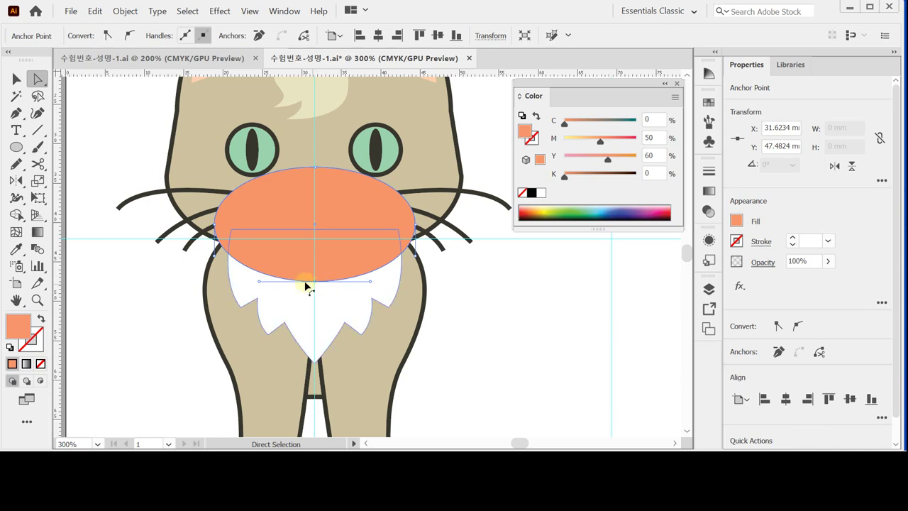
{"action": "key", "text": "ctrl+z"}
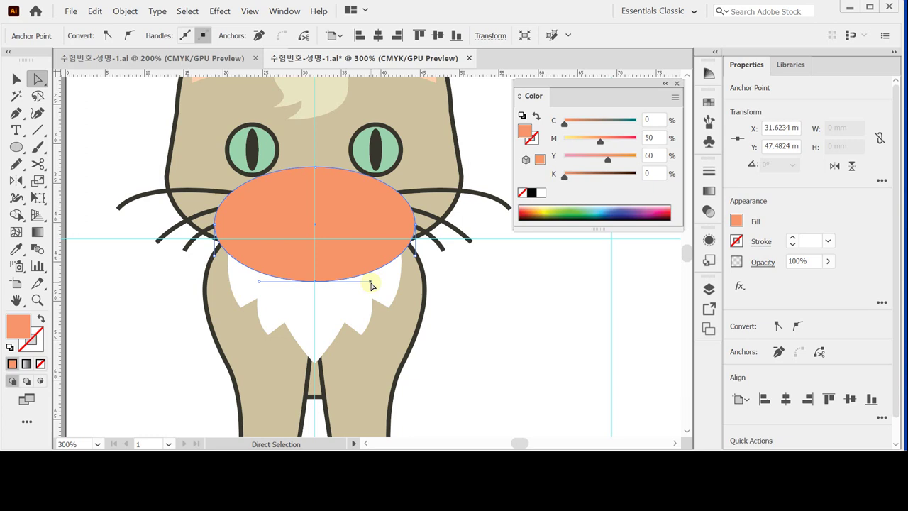
{"action": "key", "text": "alt"}
{"action": "left_click_drag", "start_coordinate": [370, 285], "coordinate": [362, 325]}
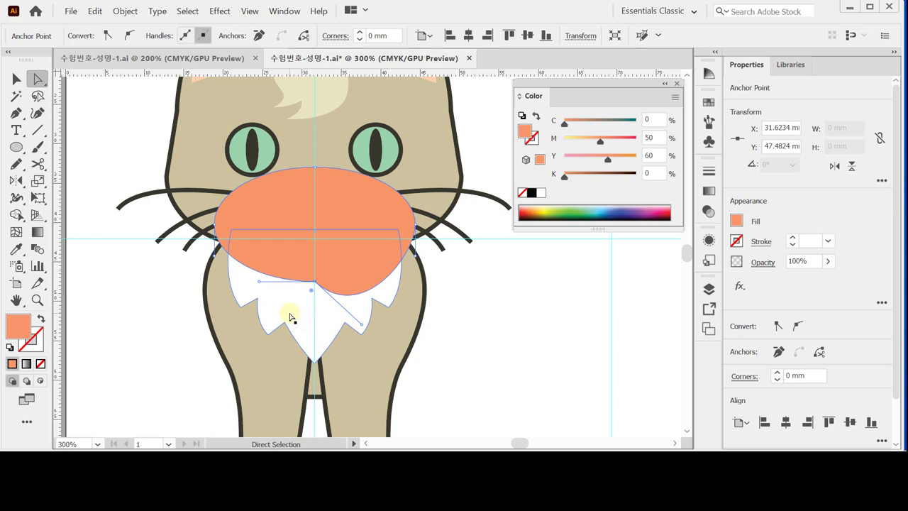
{"action": "key", "text": "alt"}
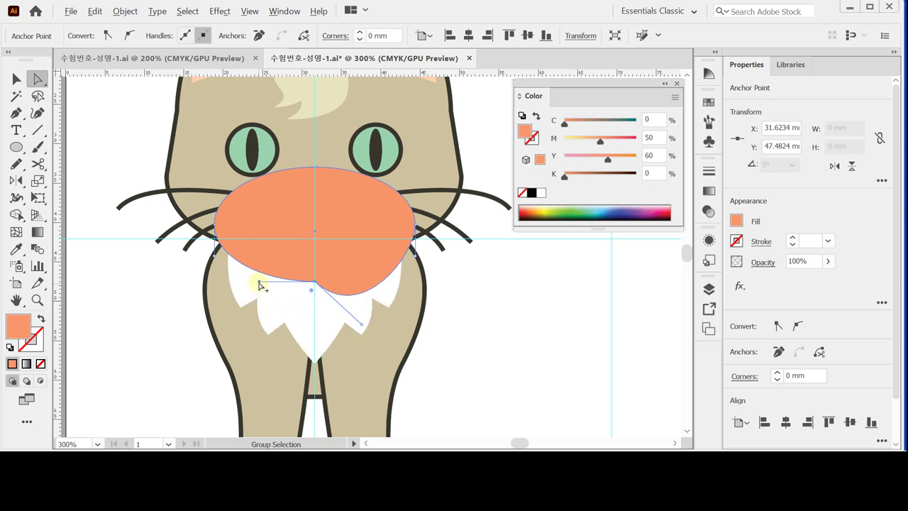
{"action": "left_click_drag", "start_coordinate": [260, 284], "coordinate": [270, 328]}
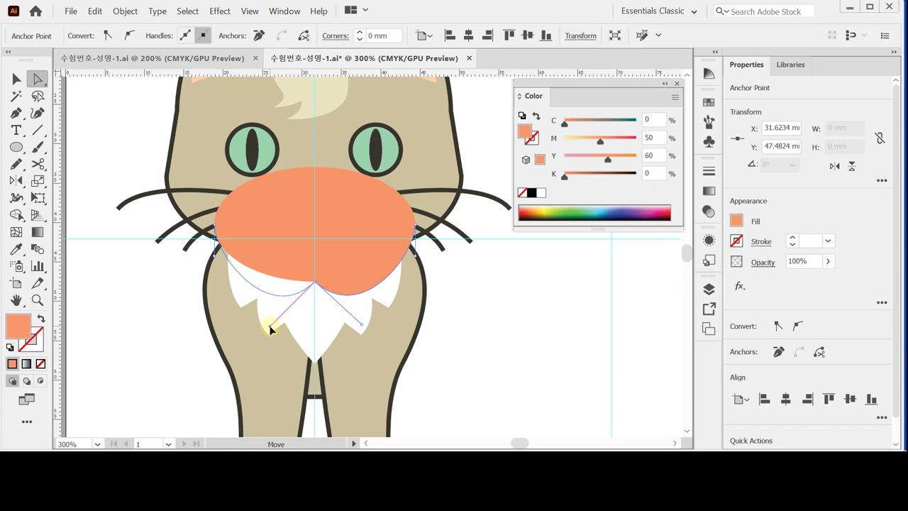
{"action": "left_click_drag", "start_coordinate": [271, 329], "coordinate": [272, 329]}
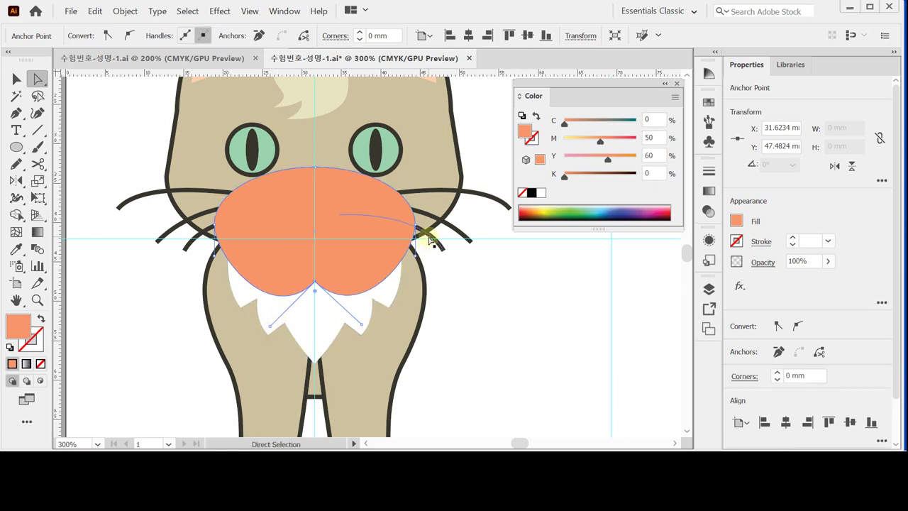
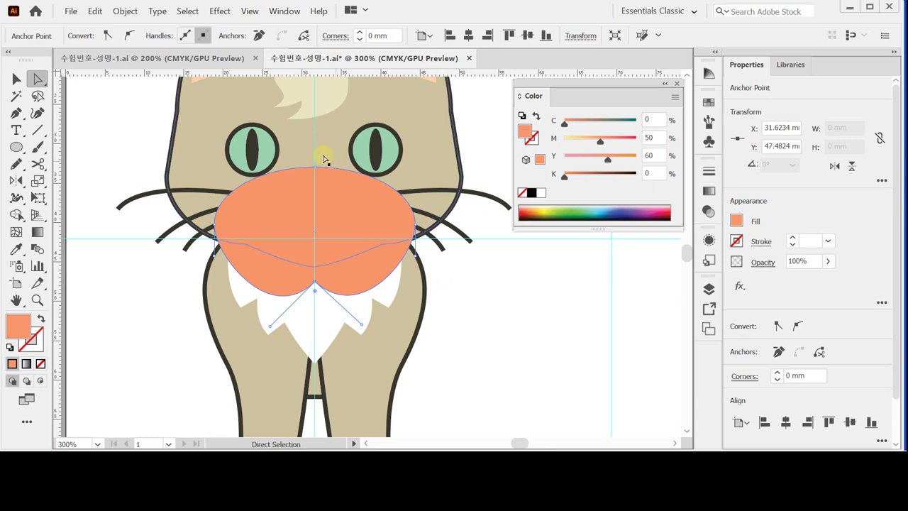
- Create an inner copy of the orange shape with Offset Path at -1 mm, keeping miter joins
{"action": "left_click", "coordinate": [125, 11]}
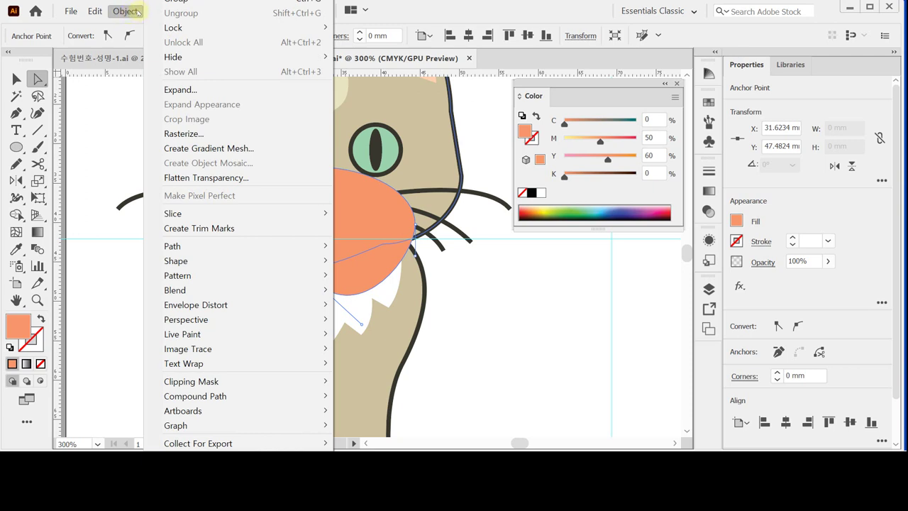
{"action": "mouse_move", "coordinate": [220, 248]}
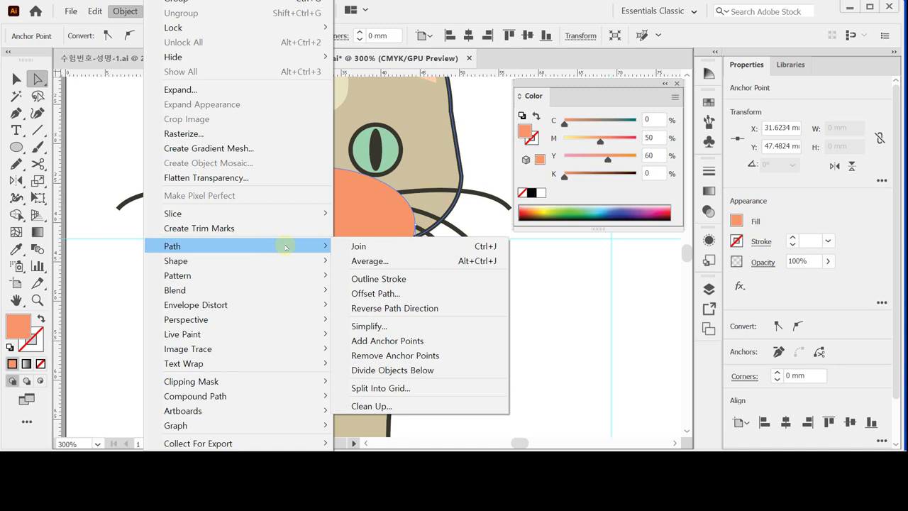
{"action": "left_click", "coordinate": [422, 293]}
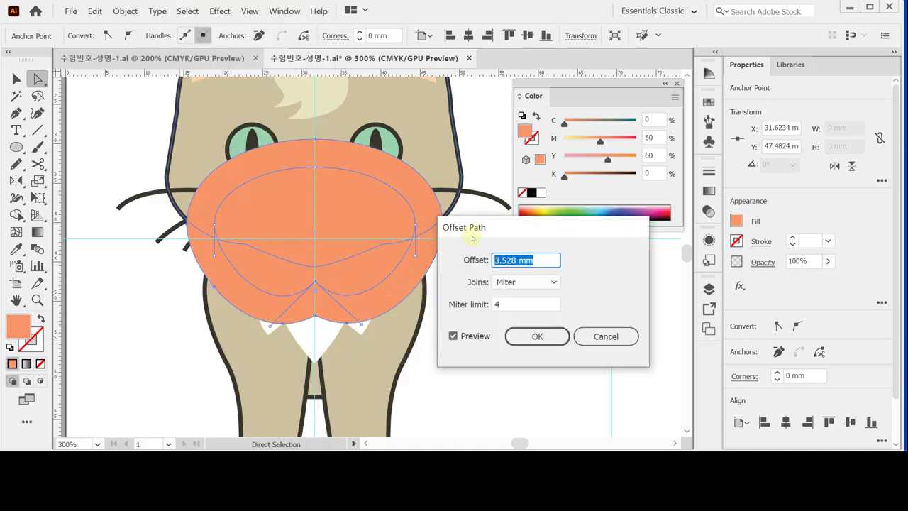
{"action": "left_click_drag", "start_coordinate": [474, 227], "coordinate": [465, 248]}
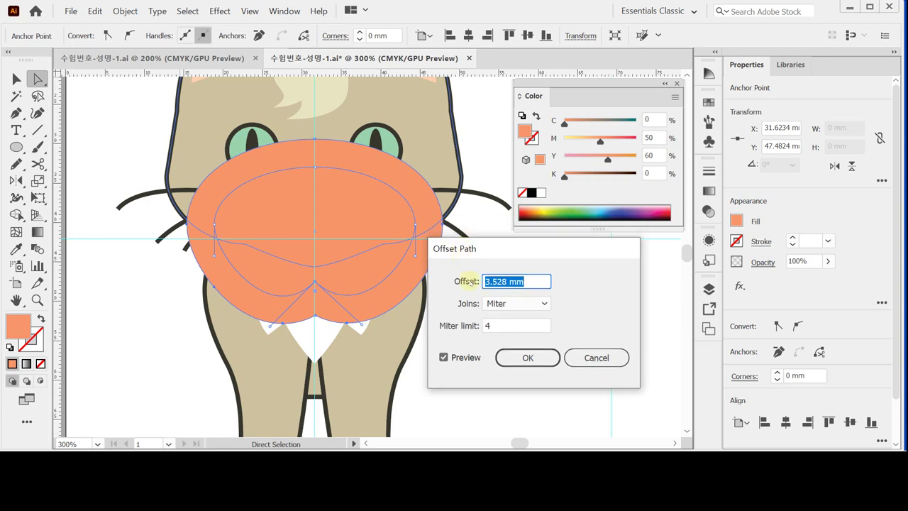
{"action": "type", "text": "-"}
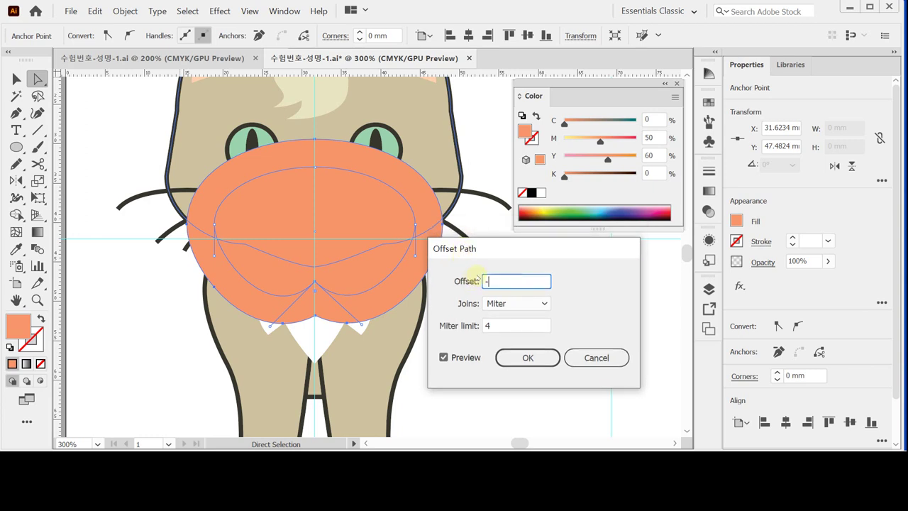
{"action": "type", "text": "1"}
{"action": "key", "text": "Tab"}
{"action": "left_click_drag", "start_coordinate": [479, 248], "coordinate": [488, 237]}
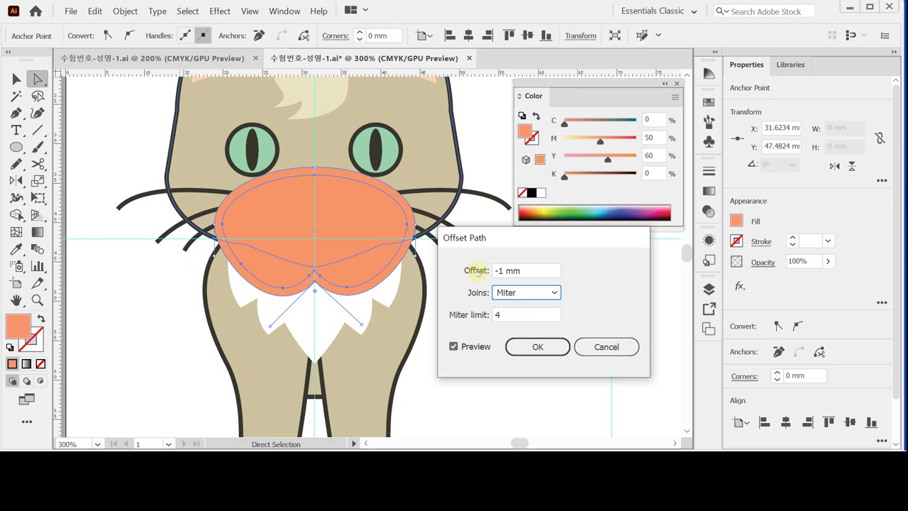
{"action": "left_click", "coordinate": [538, 346]}
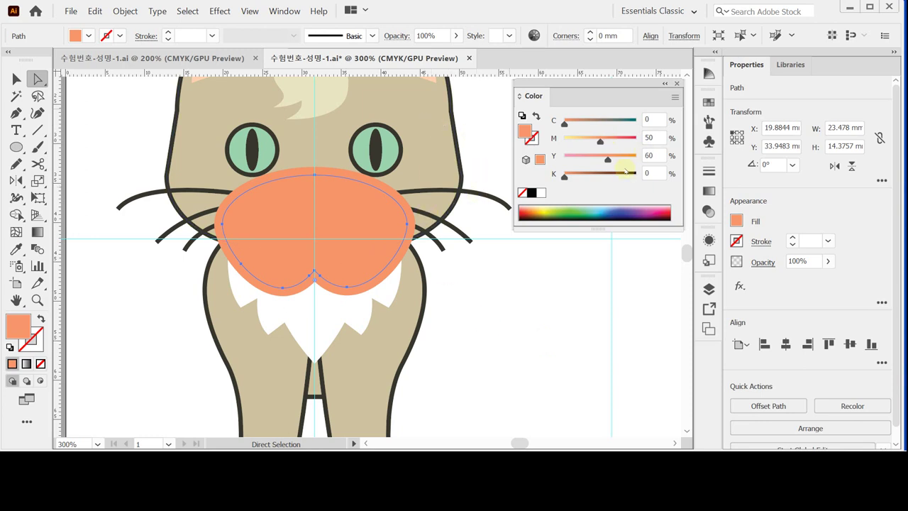
- Set the inner offset shape's fill to M 90 and Y 80
{"action": "left_click", "coordinate": [638, 137]}
{"action": "type", "text": "90"}
{"action": "key", "text": "Tab"}
{"action": "type", "text": "80"}
{"action": "key", "text": "Return"}
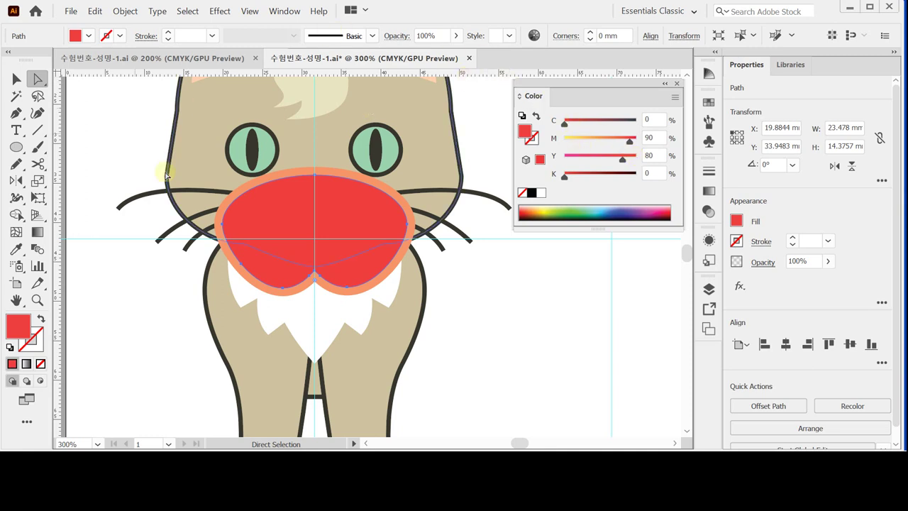
- Select the red and orange shapes, chest fur, both legs and the body piece between them, and send them to the back
{"action": "left_click", "coordinate": [16, 79]}
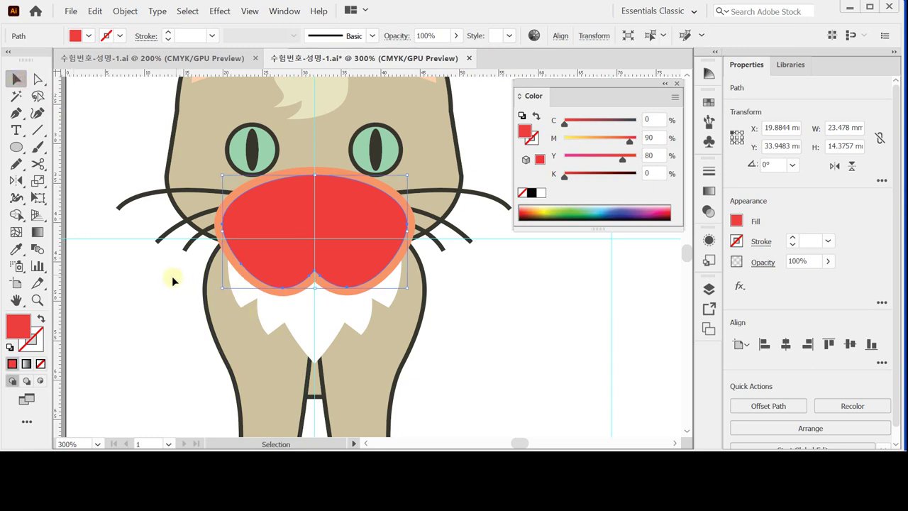
{"action": "left_click", "coordinate": [298, 312], "text": "shift"}
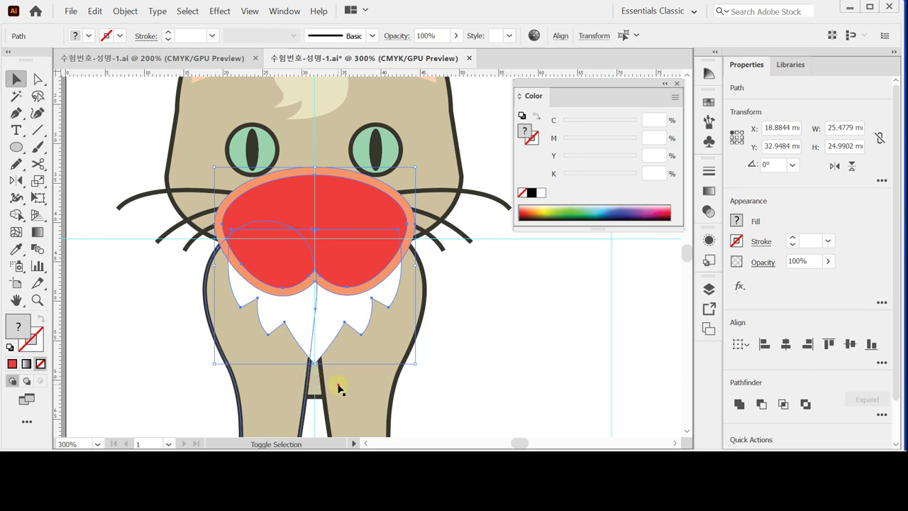
{"action": "left_click", "coordinate": [314, 384], "text": "shift"}
{"action": "key", "text": "space"}
{"action": "scroll", "coordinate": [366, 354], "scroll_direction": "down", "scroll_amount": 1}
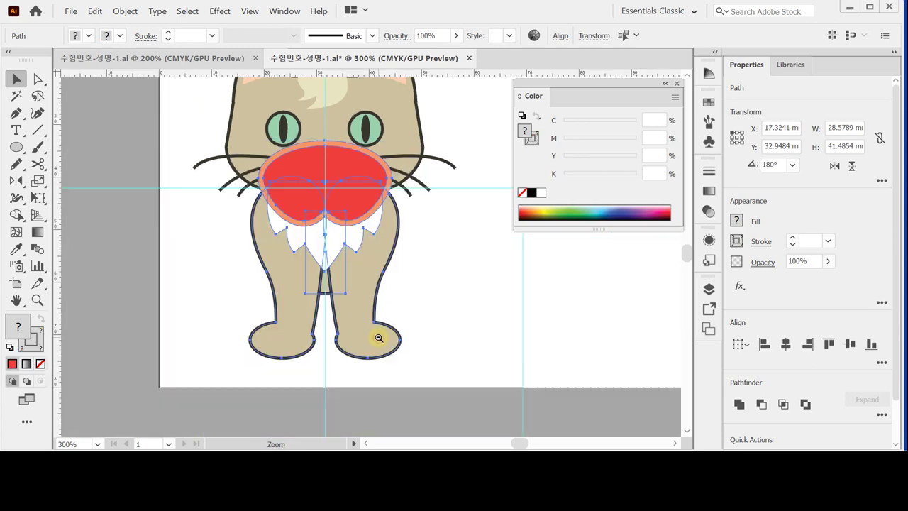
{"action": "right_click", "coordinate": [338, 278]}
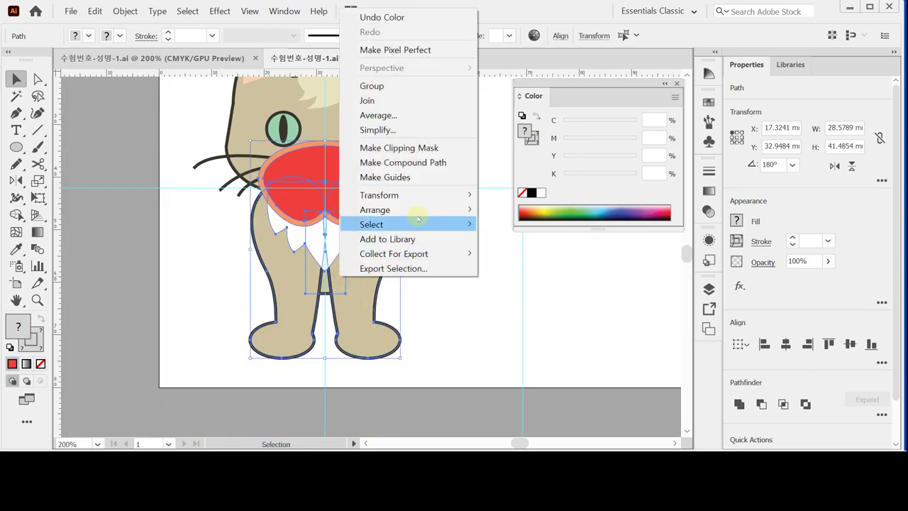
{"action": "mouse_move", "coordinate": [425, 212]}
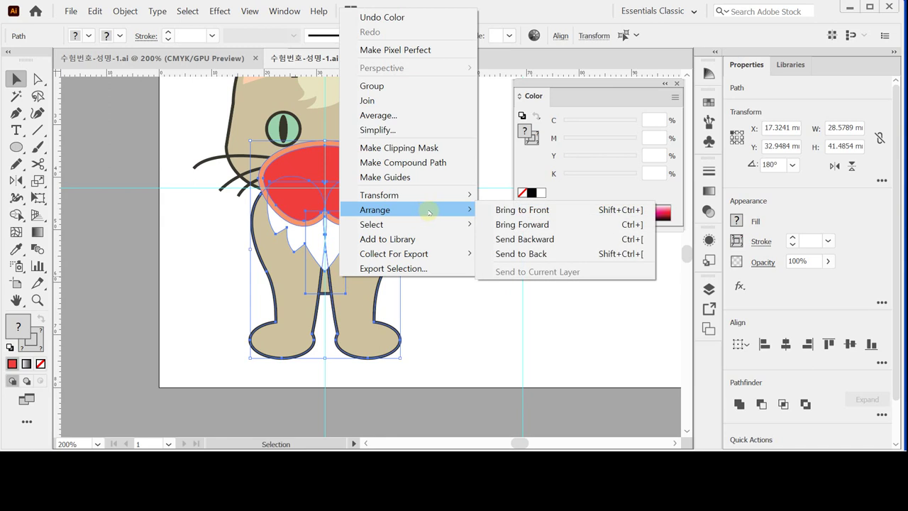
{"action": "left_click", "coordinate": [512, 254]}
{"action": "left_click_drag", "start_coordinate": [440, 240], "coordinate": [422, 315]}
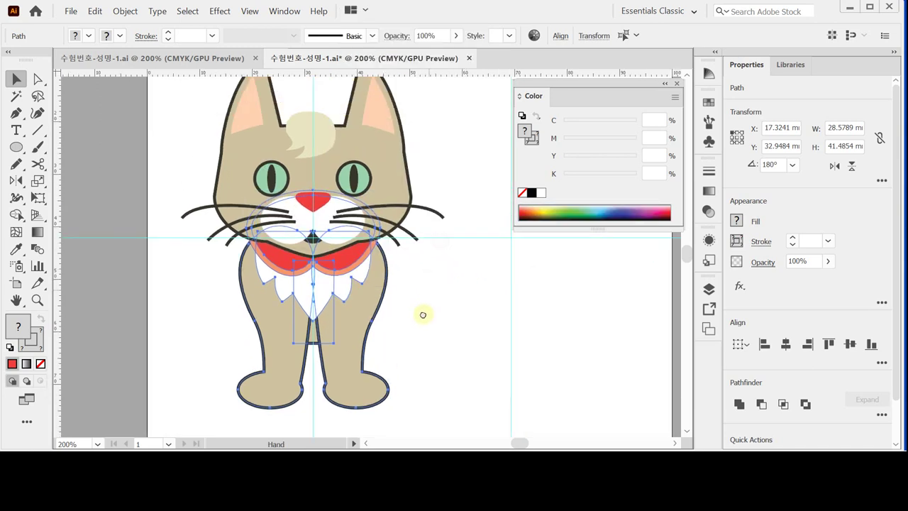
- Deselect all the artwork and save the document
{"action": "left_click", "coordinate": [424, 316]}
{"action": "key", "text": "ctrl"}
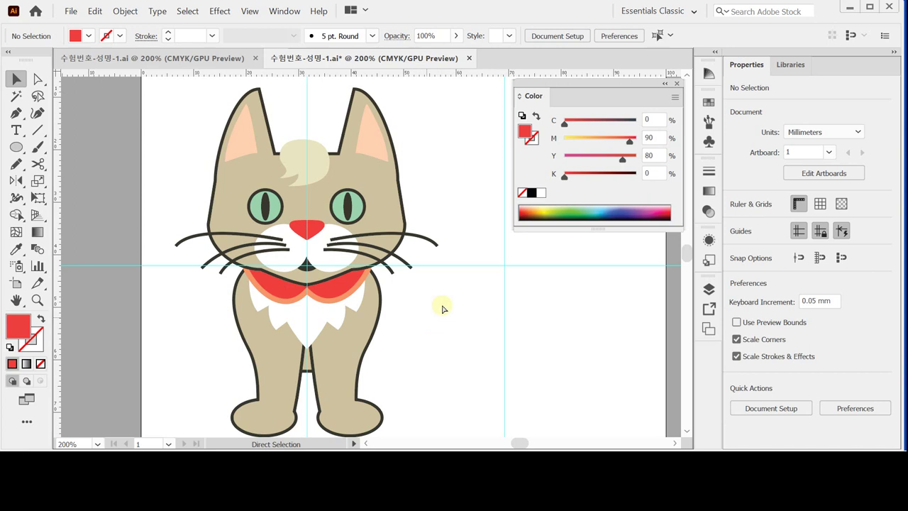
{"action": "key", "text": "ctrl+s"}
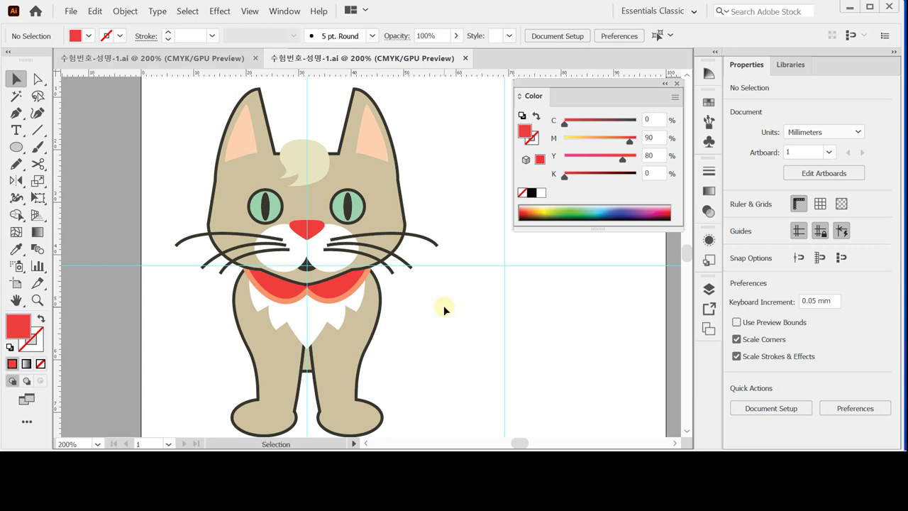
- Draw a curved open path with the Pen tool along the centre of the tail guide, from the collar area to the tip
{"action": "left_click", "coordinate": [16, 112]}
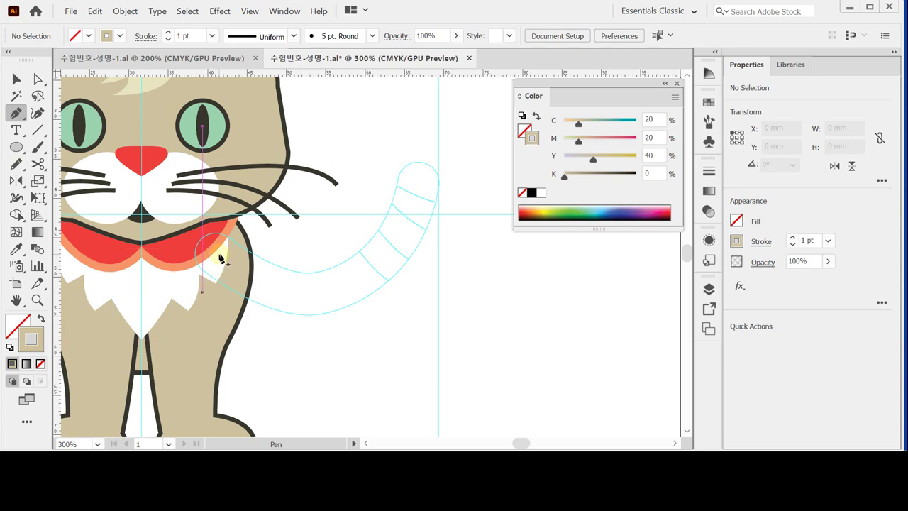
{"action": "mouse_move", "coordinate": [228, 273]}
{"action": "left_mouse_down"}
{"action": "mouse_move", "coordinate": [234, 299]}
{"action": "mouse_move", "coordinate": [184, 263]}
{"action": "left_mouse_up"}
{"action": "left_click", "coordinate": [152, 244]}
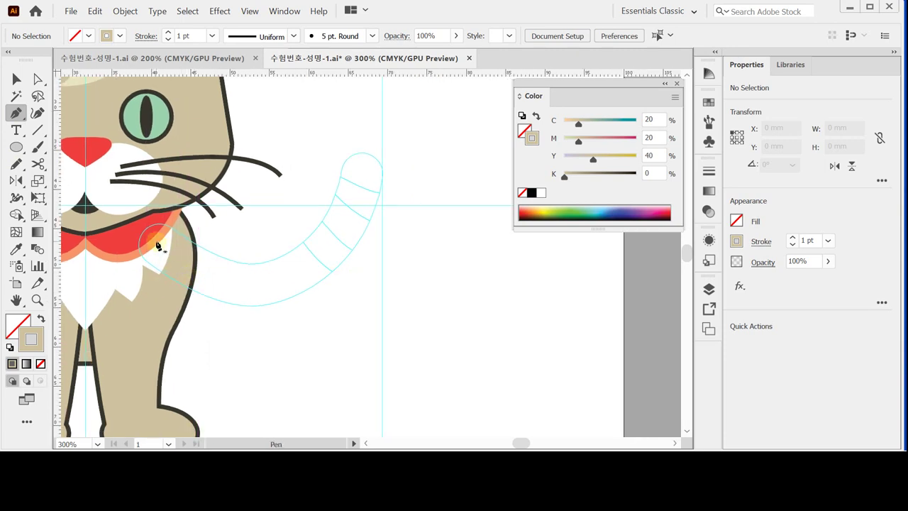
{"action": "left_click", "coordinate": [270, 283]}
{"action": "left_click_drag", "start_coordinate": [282, 284], "coordinate": [313, 271]}
{"action": "mouse_move", "coordinate": [365, 177]}
{"action": "left_mouse_down"}
{"action": "mouse_move", "coordinate": [361, 152]}
{"action": "mouse_move", "coordinate": [373, 125]}
{"action": "left_mouse_up"}
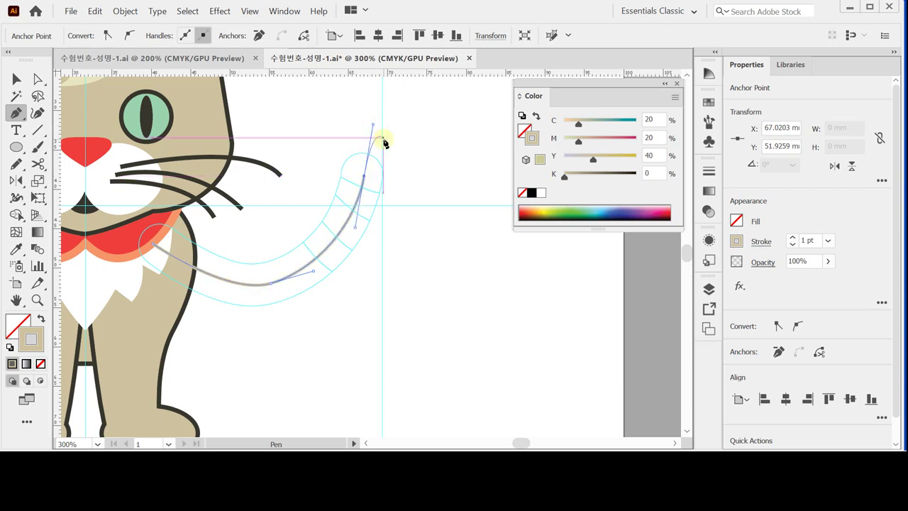
- Set the tail path's stroke weight to 15 pt and give it a round cap
{"action": "left_click", "coordinate": [805, 241]}
{"action": "left_click_drag", "start_coordinate": [805, 242], "coordinate": [810, 241]}
{"action": "type", "text": "15"}
{"action": "key", "text": "Return"}
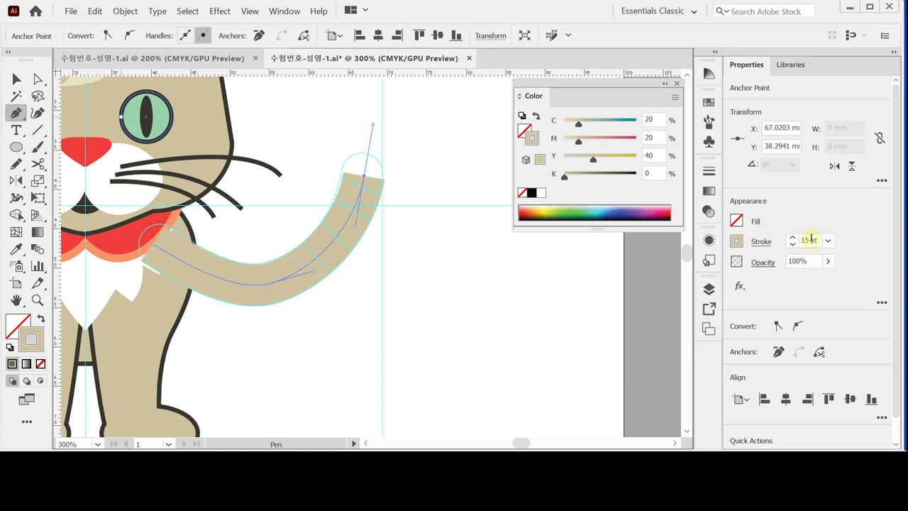
{"action": "left_click", "coordinate": [761, 242]}
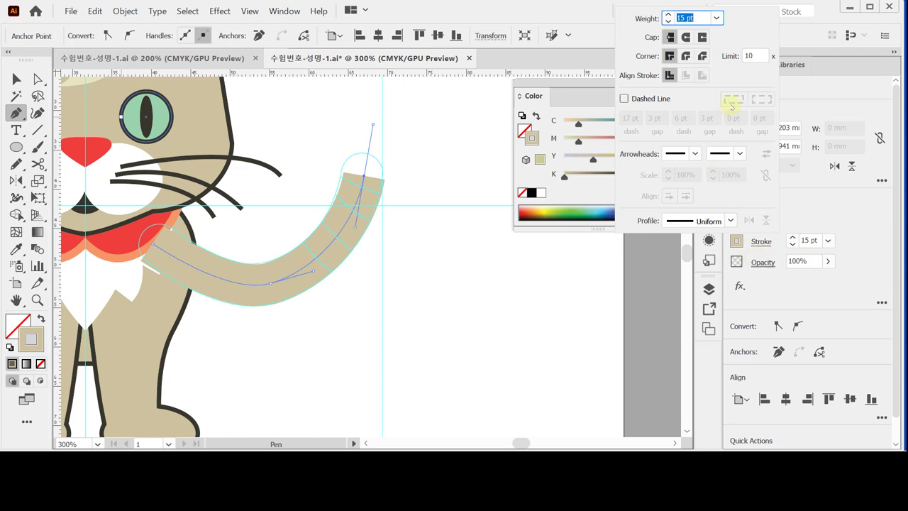
{"action": "left_click", "coordinate": [685, 37]}
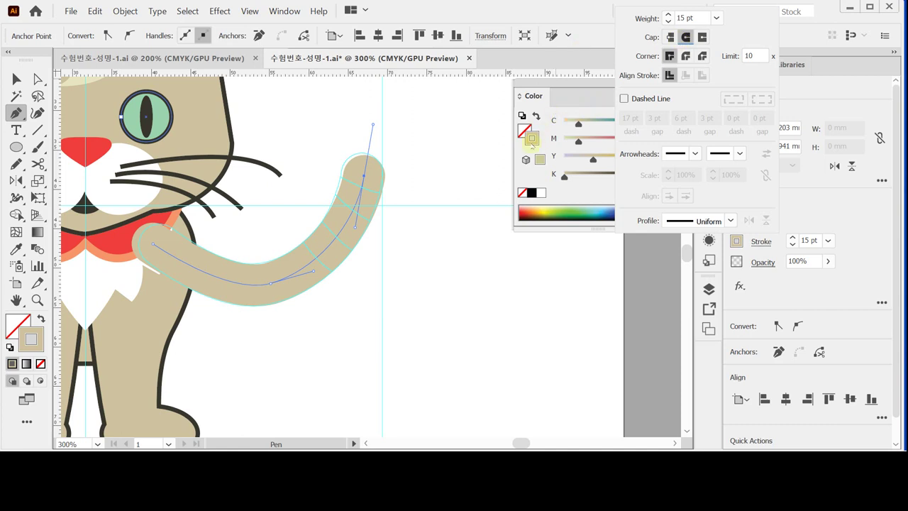
- Darken the tail's stroke colour by setting its K value to 50
{"action": "left_click", "coordinate": [532, 139]}
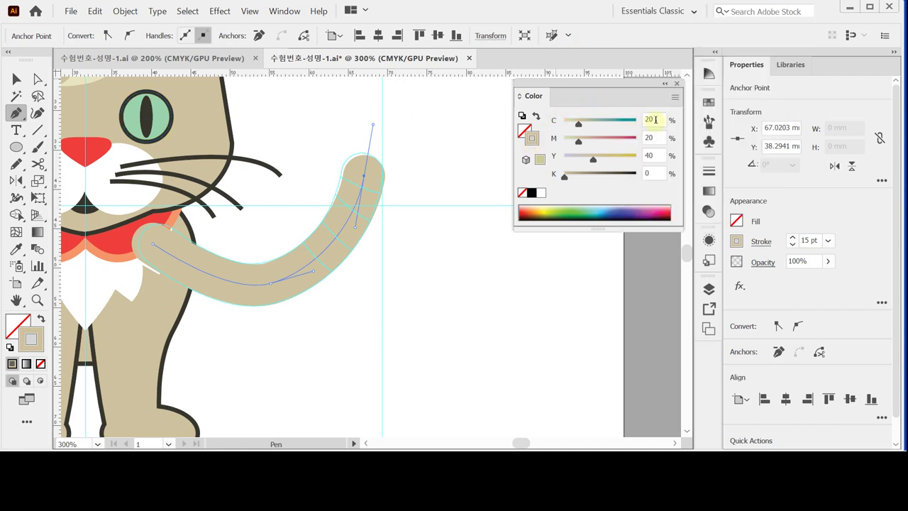
{"action": "left_click", "coordinate": [647, 174]}
{"action": "type", "text": "50"}
{"action": "key", "text": "Return"}
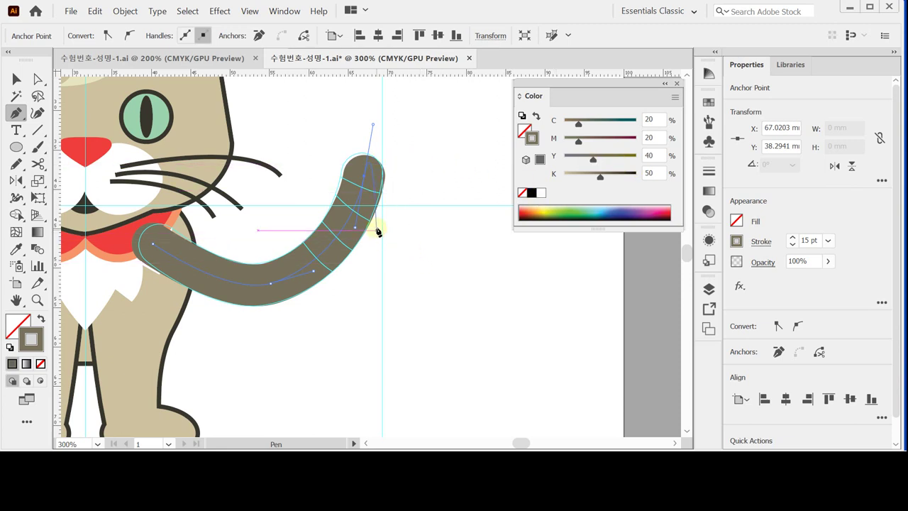
{"action": "key", "text": "ctrl"}
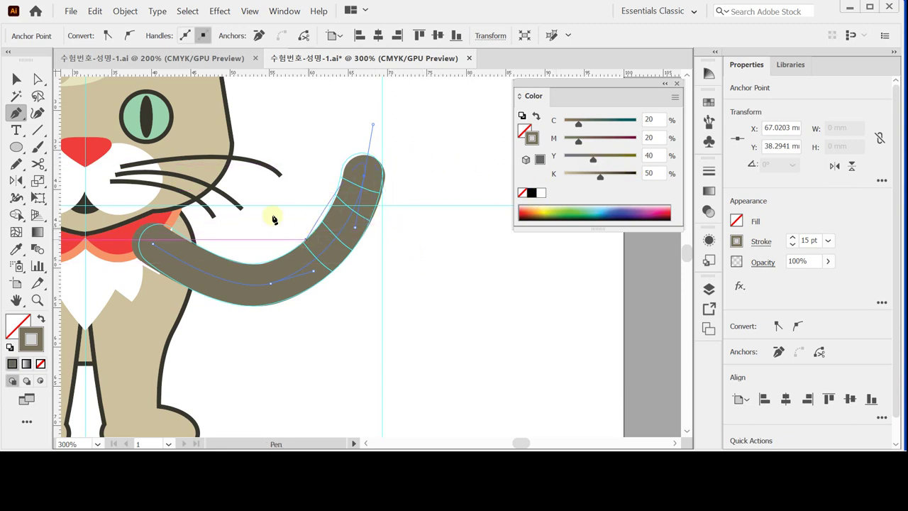
- Convert the tail to a filled shape with Outline Stroke and send it to the back behind the body
{"action": "left_click", "coordinate": [126, 11]}
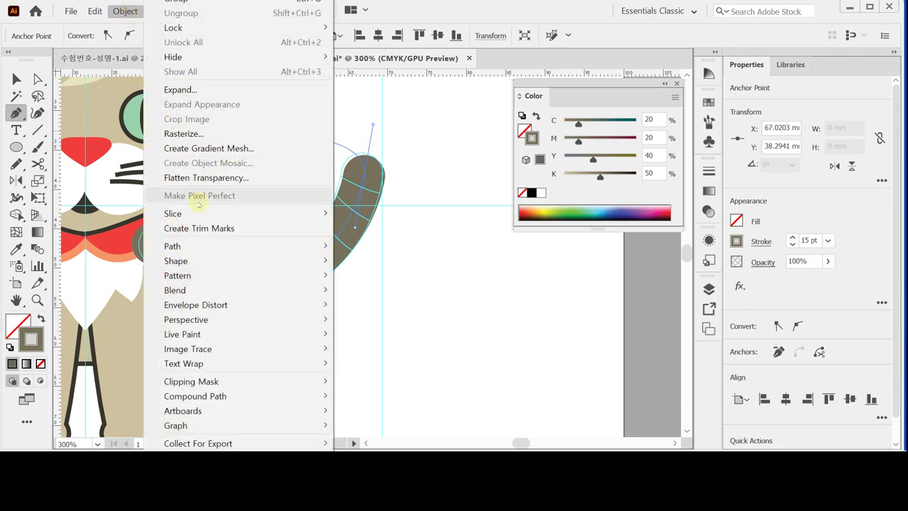
{"action": "mouse_move", "coordinate": [217, 250]}
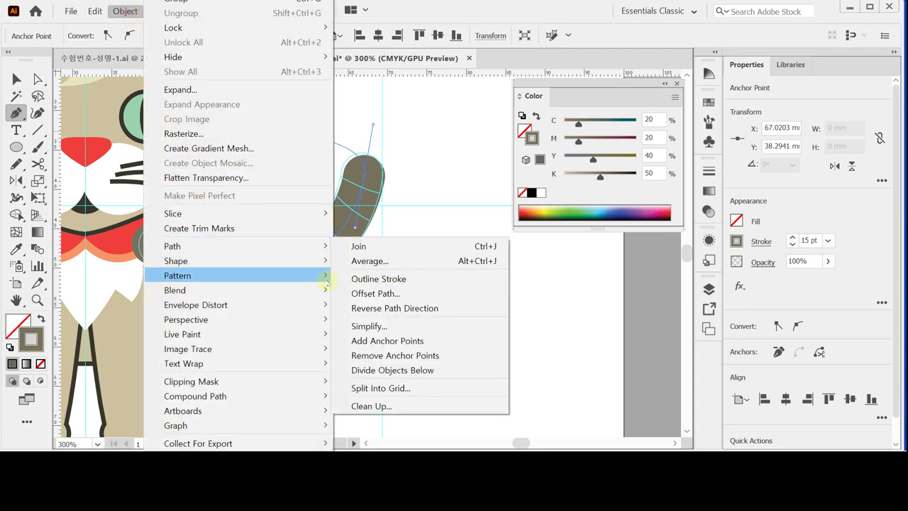
{"action": "left_click", "coordinate": [375, 278]}
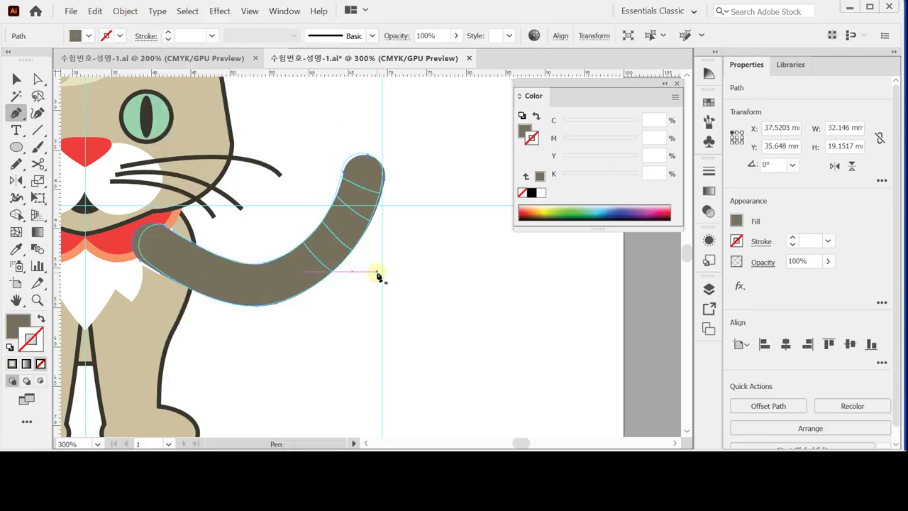
{"action": "right_click", "coordinate": [337, 240]}
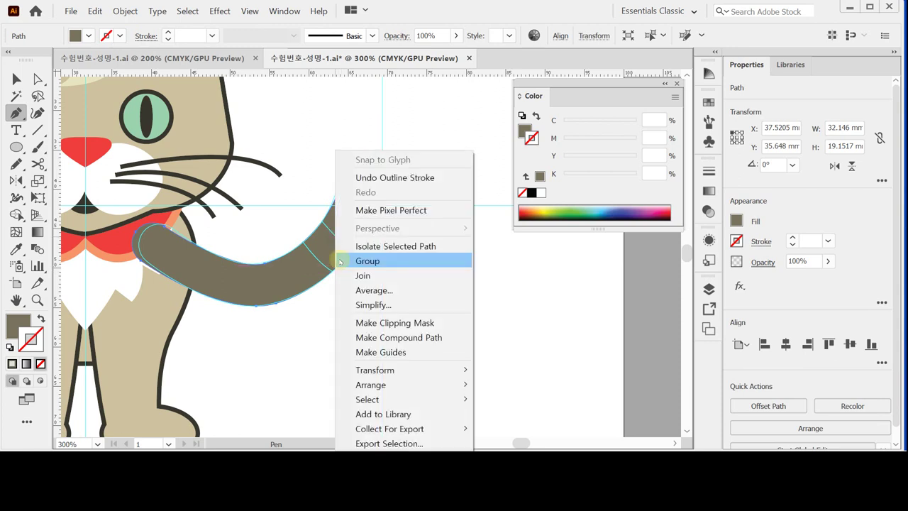
{"action": "mouse_move", "coordinate": [399, 388]}
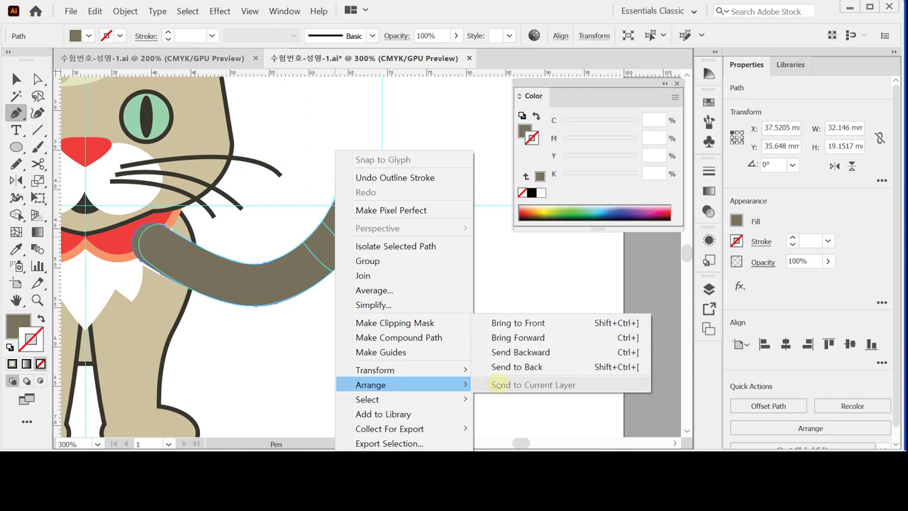
{"action": "left_click", "coordinate": [500, 367]}
{"action": "left_click", "coordinate": [406, 290], "text": "ctrl"}
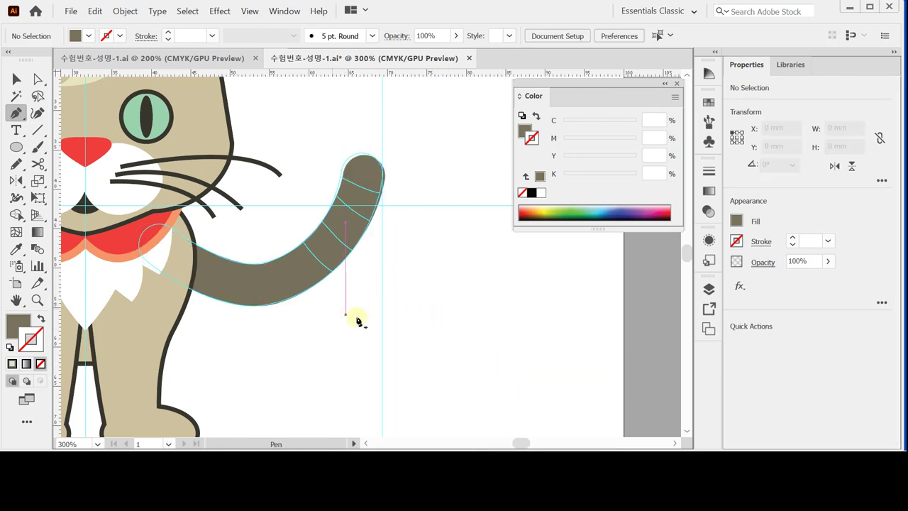
- Cut the tail with the Knife along its four curved stripe guides, hide the guides and deselect the pieces
{"action": "left_click_drag", "start_coordinate": [381, 308], "coordinate": [399, 328]}
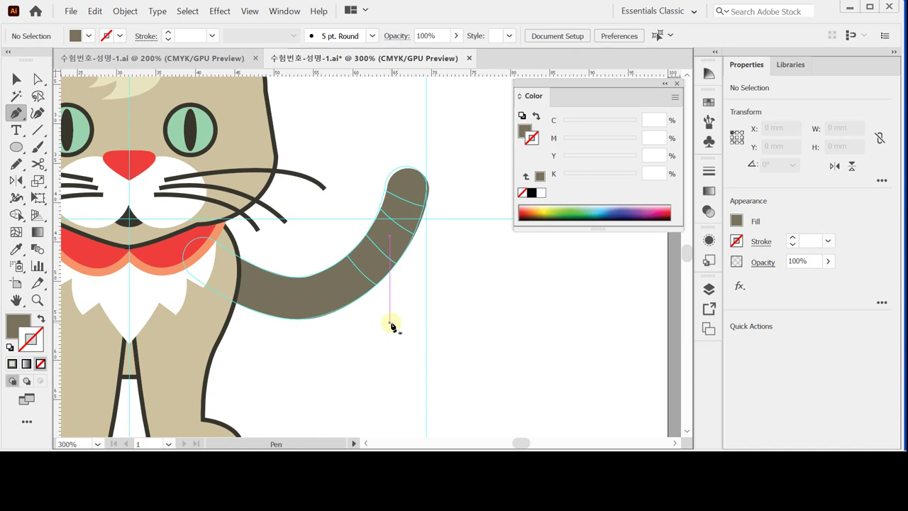
{"action": "key", "text": "ctrl"}
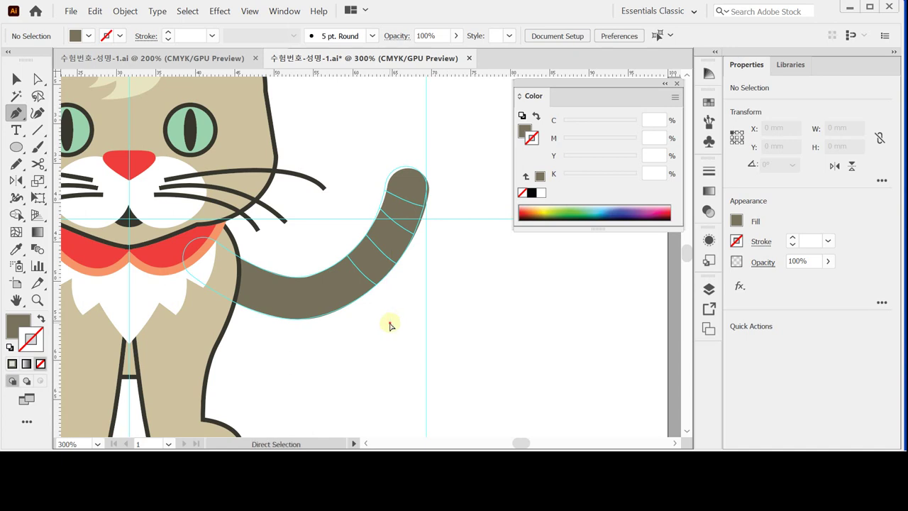
{"action": "left_click", "coordinate": [325, 293], "text": "ctrl"}
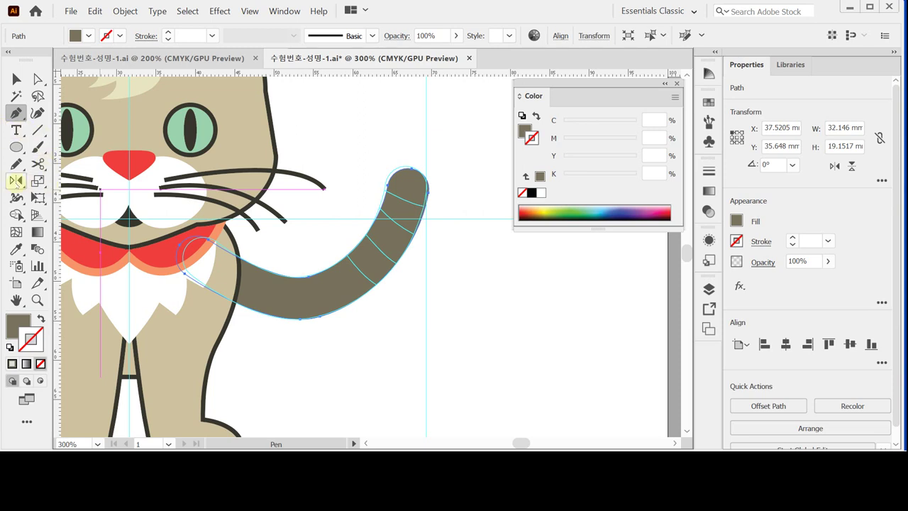
{"action": "left_click", "coordinate": [40, 166]}
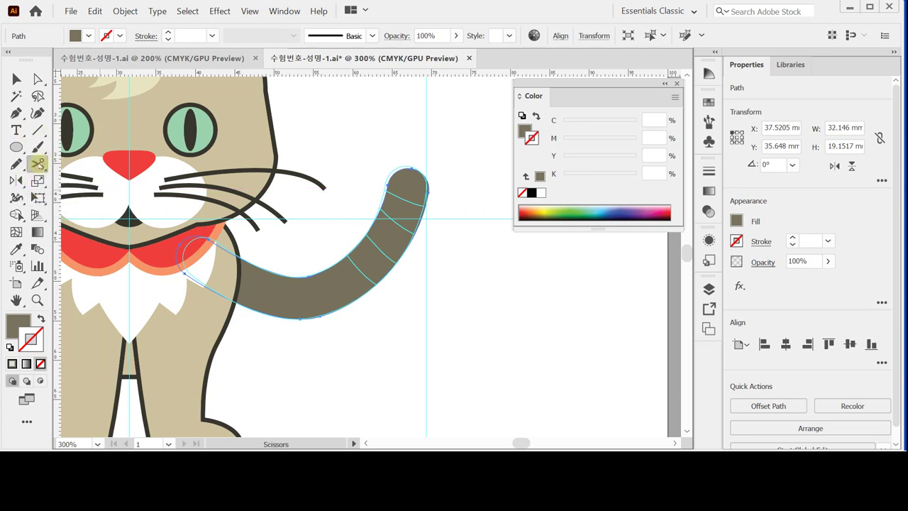
{"action": "left_click", "coordinate": [39, 164]}
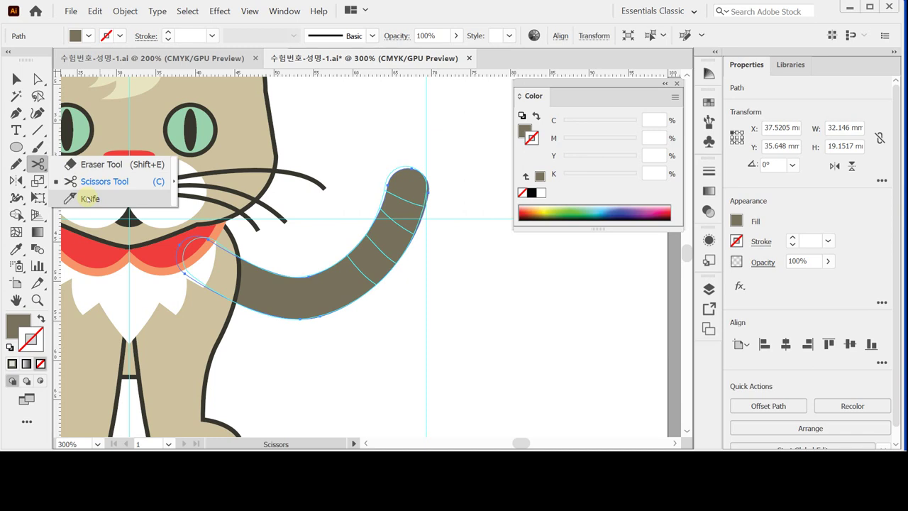
{"action": "left_click", "coordinate": [88, 199]}
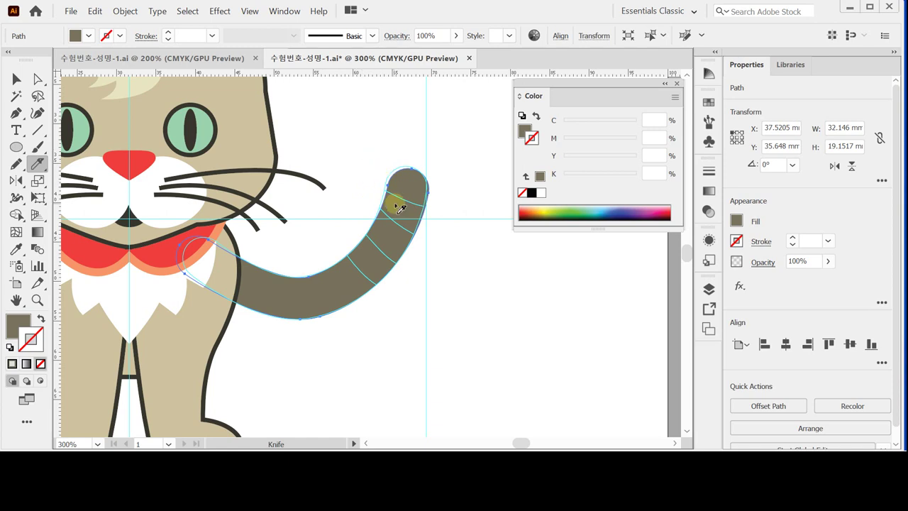
{"action": "mouse_move", "coordinate": [402, 205]}
{"action": "left_mouse_down"}
{"action": "mouse_move", "coordinate": [386, 282]}
{"action": "mouse_move", "coordinate": [370, 251]}
{"action": "mouse_move", "coordinate": [381, 223]}
{"action": "mouse_move", "coordinate": [370, 155]}
{"action": "mouse_move", "coordinate": [360, 175]}
{"action": "mouse_move", "coordinate": [411, 206]}
{"action": "mouse_move", "coordinate": [469, 213]}
{"action": "mouse_move", "coordinate": [448, 225]}
{"action": "mouse_move", "coordinate": [387, 211]}
{"action": "mouse_move", "coordinate": [362, 188]}
{"action": "mouse_move", "coordinate": [426, 260]}
{"action": "left_mouse_up"}
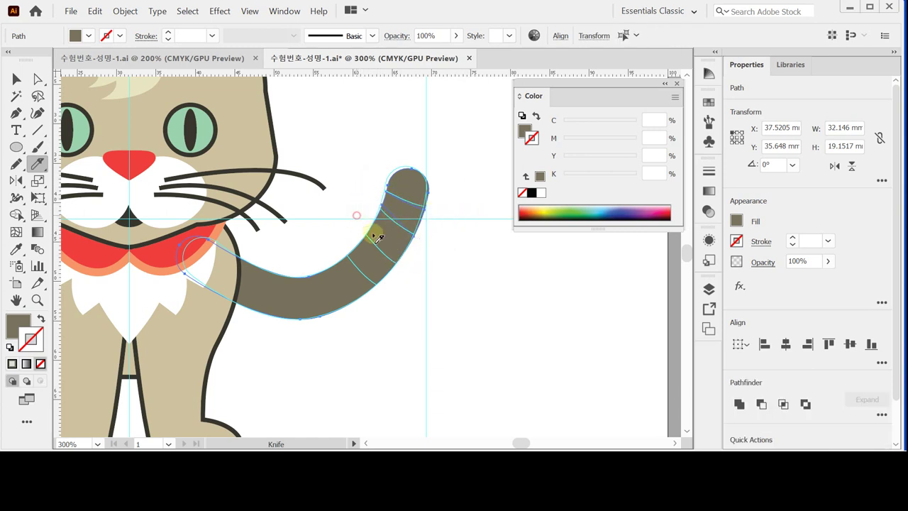
{"action": "key", "text": "ctrl"}
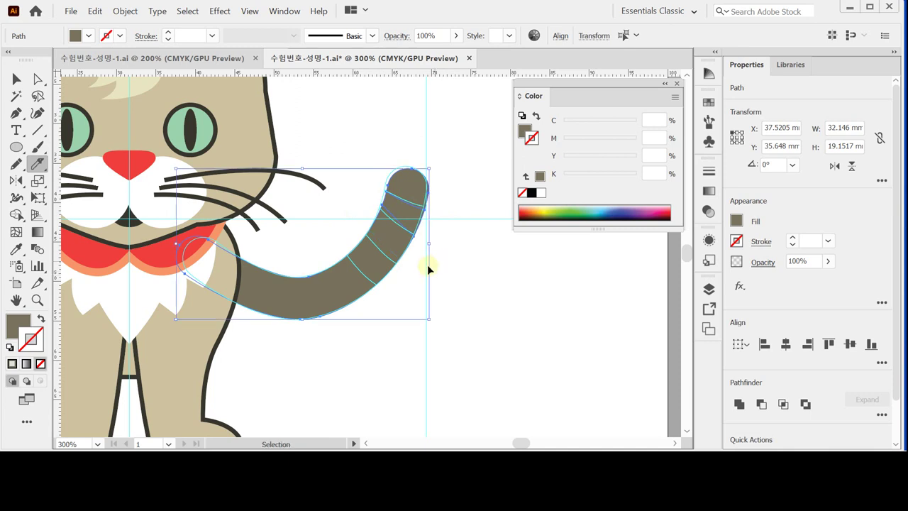
{"action": "mouse_move", "coordinate": [369, 198]}
{"action": "left_mouse_down"}
{"action": "mouse_move", "coordinate": [405, 228]}
{"action": "mouse_move", "coordinate": [458, 247]}
{"action": "mouse_move", "coordinate": [364, 229]}
{"action": "mouse_move", "coordinate": [356, 215]}
{"action": "mouse_move", "coordinate": [405, 270]}
{"action": "mouse_move", "coordinate": [442, 288]}
{"action": "mouse_move", "coordinate": [333, 227]}
{"action": "mouse_move", "coordinate": [379, 288]}
{"action": "mouse_move", "coordinate": [416, 304]}
{"action": "left_mouse_up"}
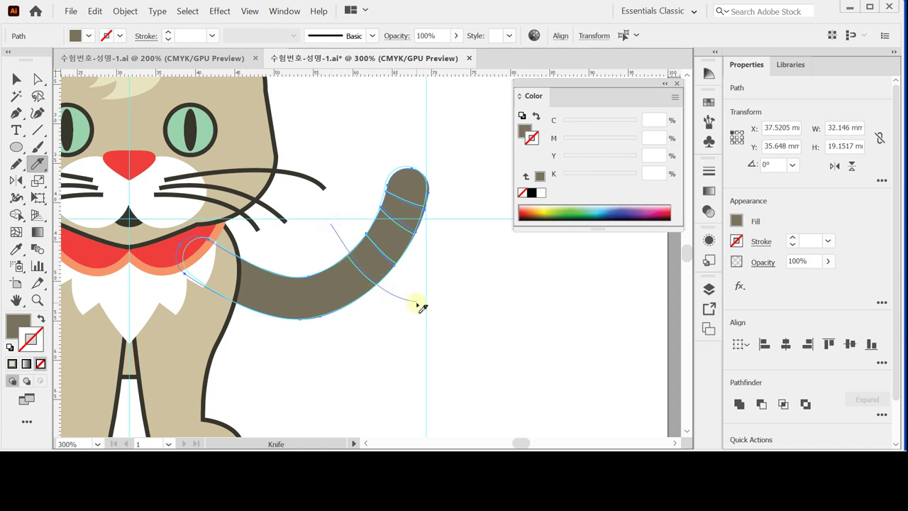
{"action": "key", "text": "ctrl"}
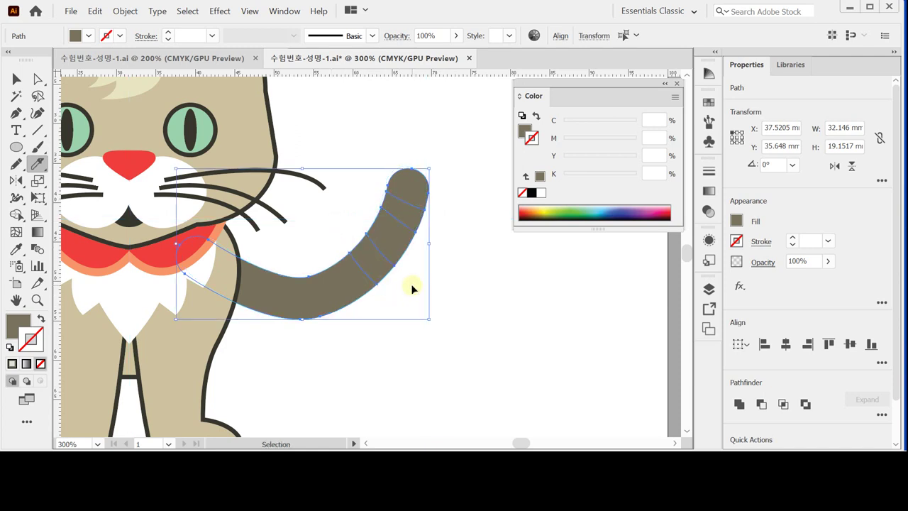
{"action": "key", "text": "ctrl"}
{"action": "left_click", "coordinate": [454, 213], "text": "ctrl"}
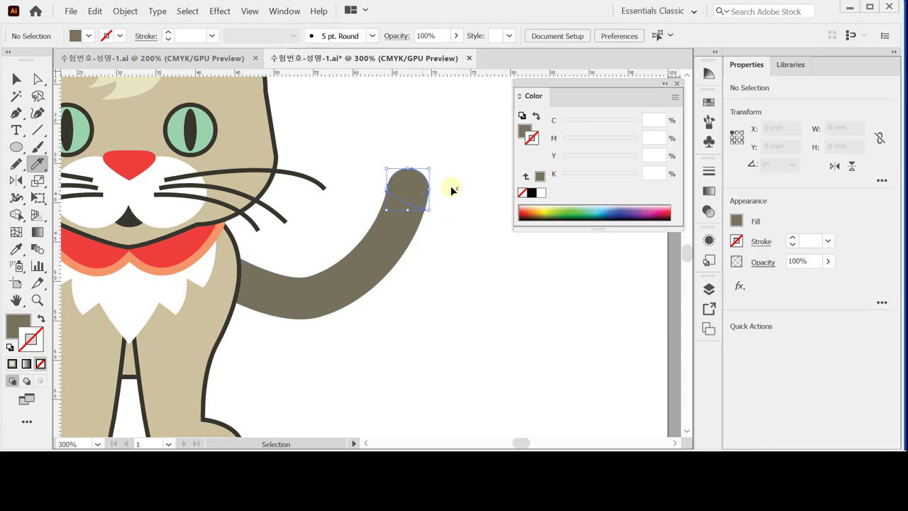
- Pull the cut tail tip away from the tail to test the cut, and undo the move
{"action": "left_click_drag", "start_coordinate": [405, 189], "coordinate": [454, 168]}
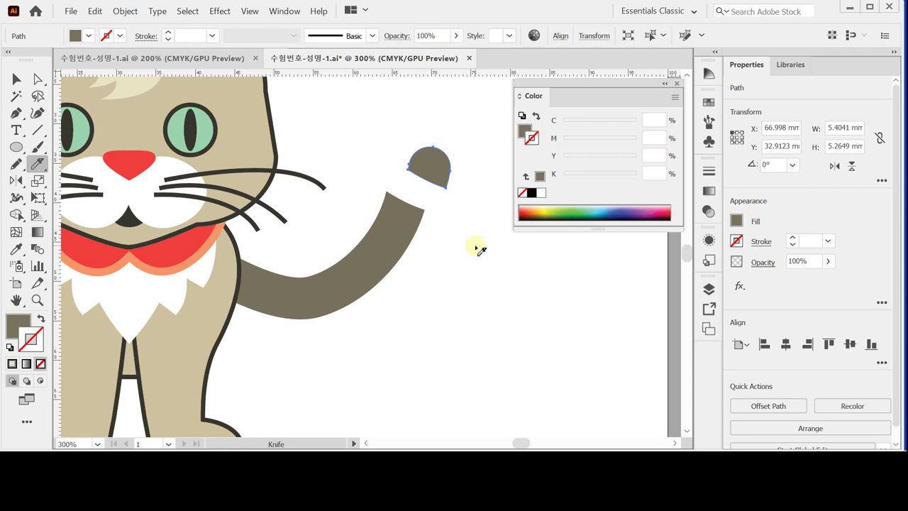
{"action": "key", "text": "ctrl+z"}
{"action": "key", "text": "ctrl+z"}
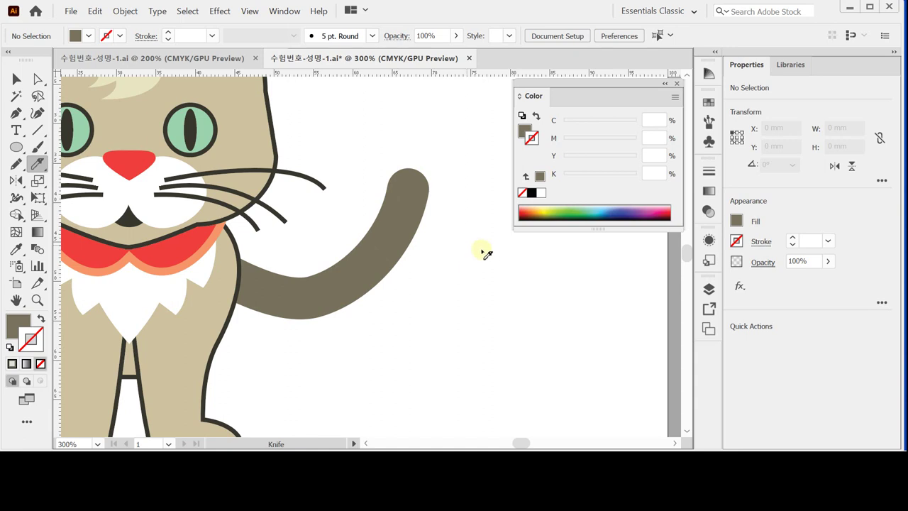
- Select the two stripe pieces of the tail and fill them with the cream colour sampled from the forehead tuft
{"action": "key", "text": "ctrl"}
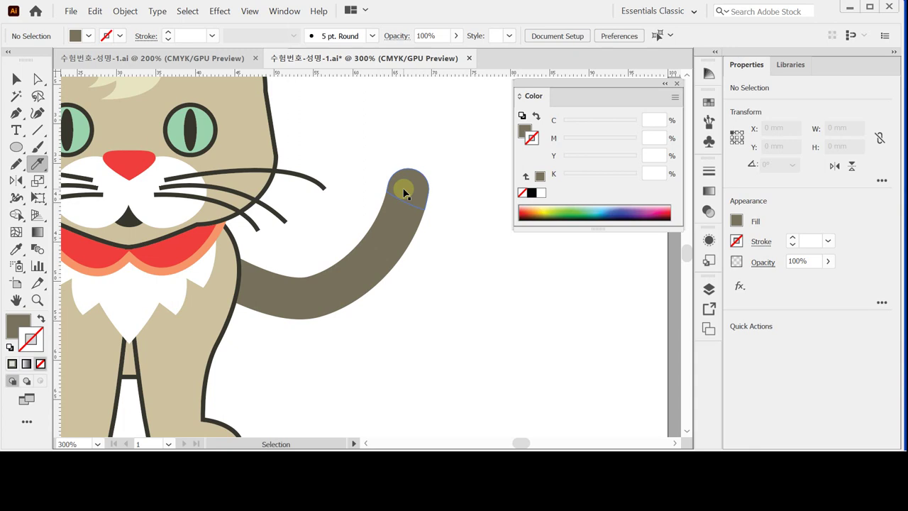
{"action": "left_click", "coordinate": [405, 219], "text": "ctrl"}
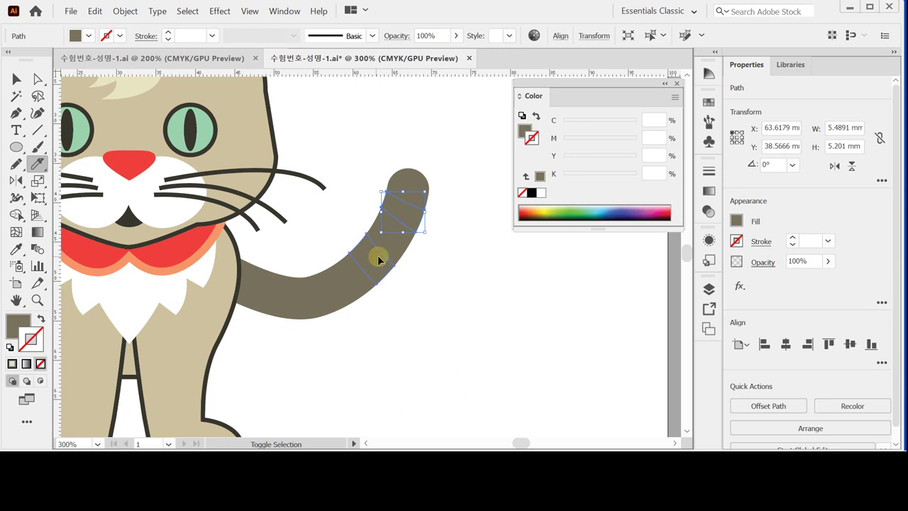
{"action": "left_click", "coordinate": [378, 256], "text": "ctrl"}
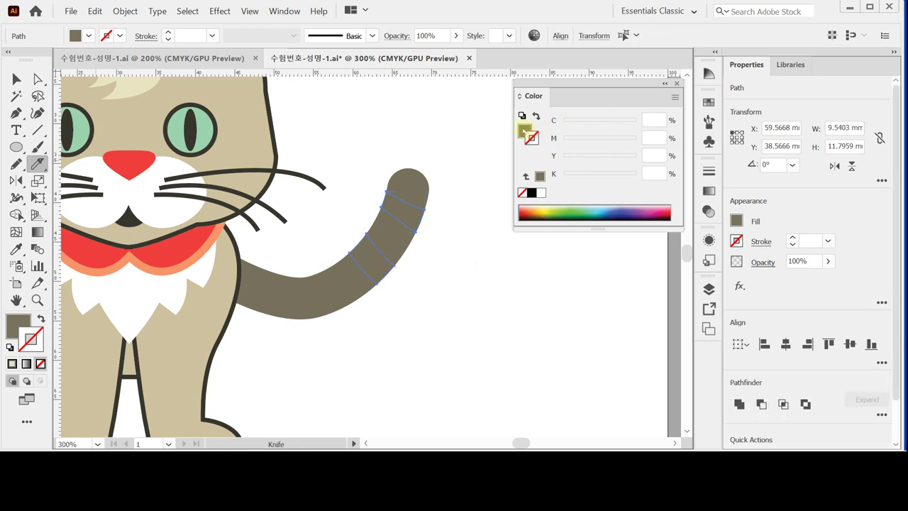
{"action": "left_click", "coordinate": [526, 131]}
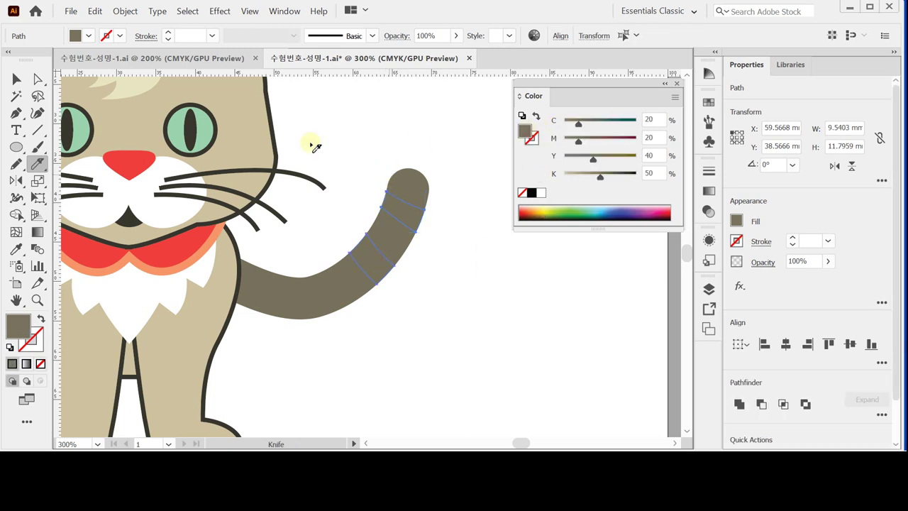
{"action": "key", "text": "i"}
{"action": "left_click", "coordinate": [133, 81]}
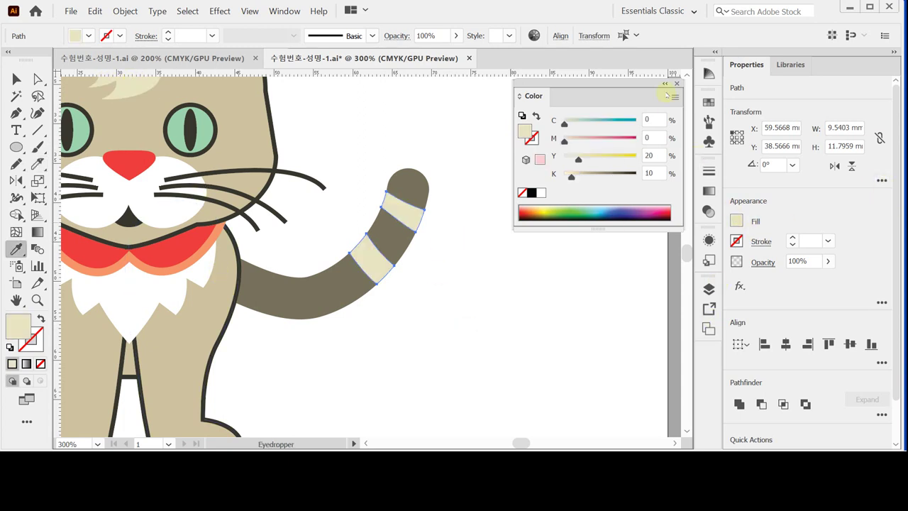
- Set the fill of the two tail stripes to C 20, M 20, Y 40, K 0 and deselect them
{"action": "left_click", "coordinate": [647, 120]}
{"action": "type", "text": "20"}
{"action": "left_click", "coordinate": [649, 172]}
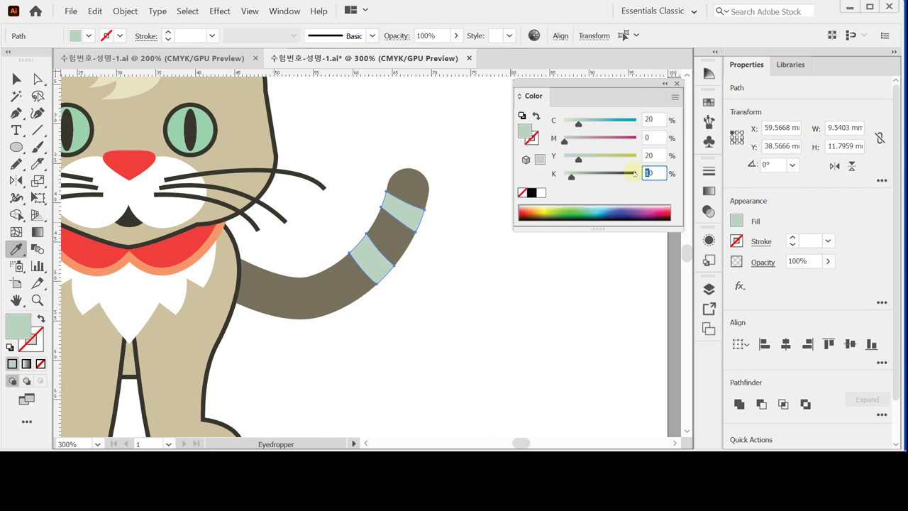
{"action": "type", "text": "40"}
{"action": "key", "text": "Return"}
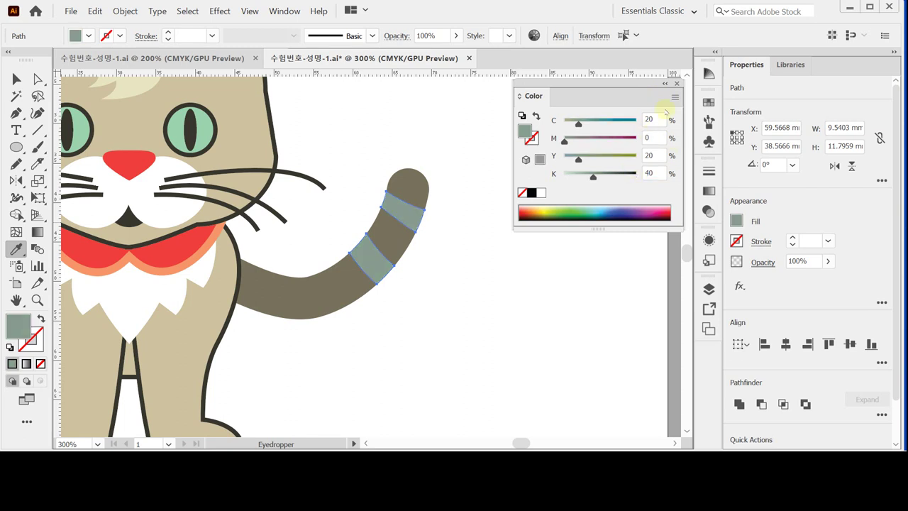
{"action": "left_click", "coordinate": [648, 138]}
{"action": "type", "text": "2"}
{"action": "left_click_drag", "start_coordinate": [578, 159], "coordinate": [564, 159]}
{"action": "left_click", "coordinate": [653, 138]}
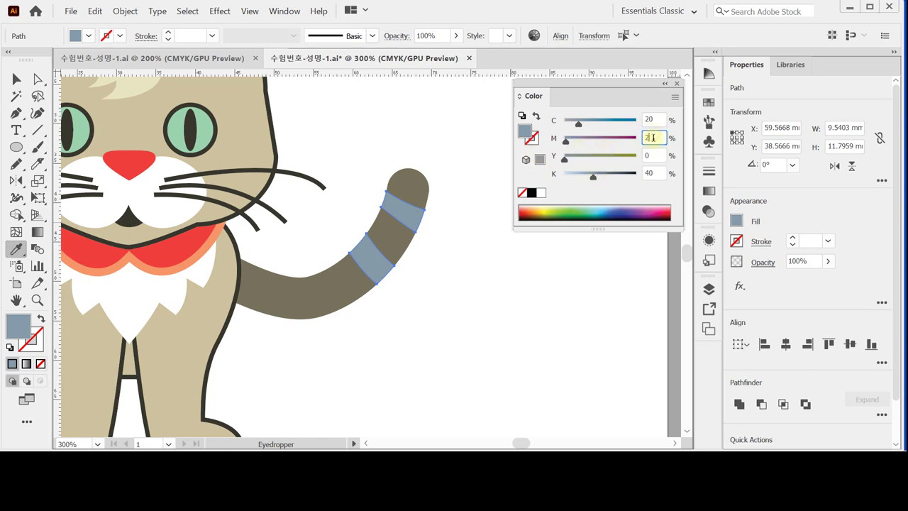
{"action": "type", "text": "0"}
{"action": "key", "text": "Return"}
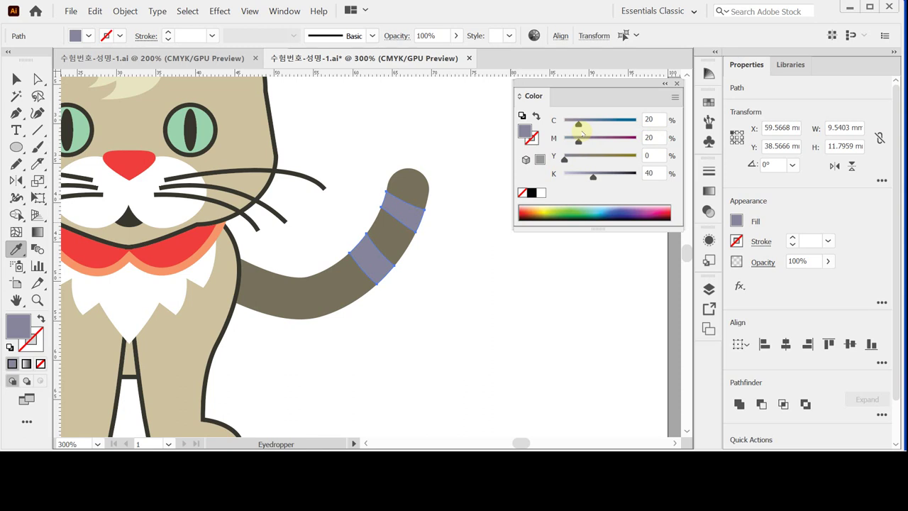
{"action": "left_click", "coordinate": [650, 156]}
{"action": "type", "text": "40"}
{"action": "key", "text": "Return"}
{"action": "left_click_drag", "start_coordinate": [574, 174], "coordinate": [546, 177]}
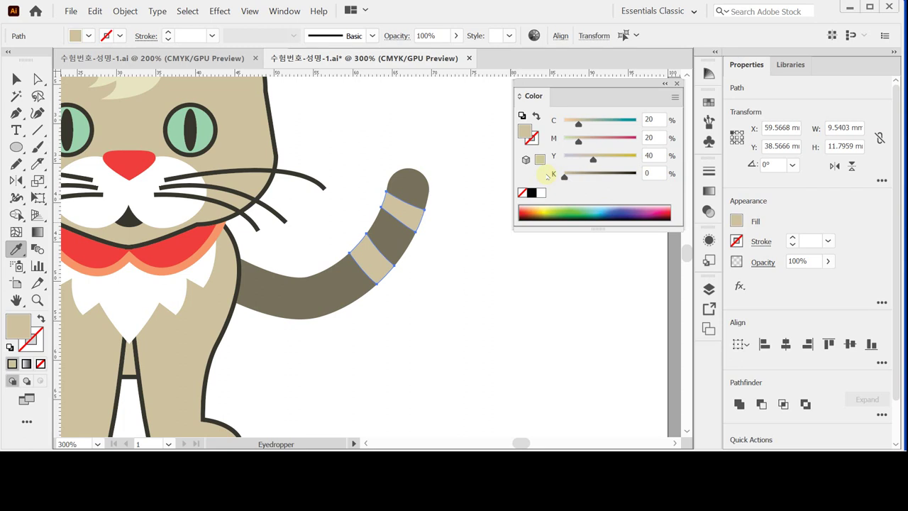
{"action": "left_click", "coordinate": [454, 135]}
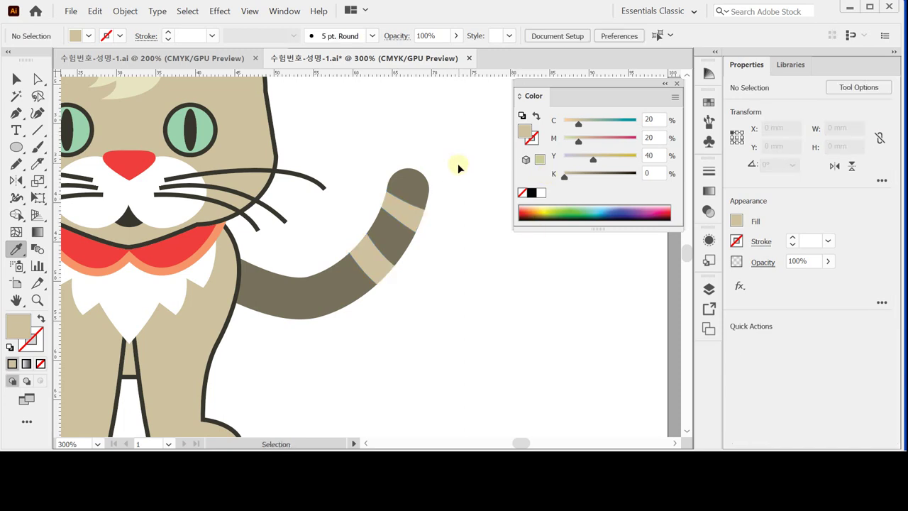
{"action": "left_click", "coordinate": [457, 164], "text": "ctrl"}
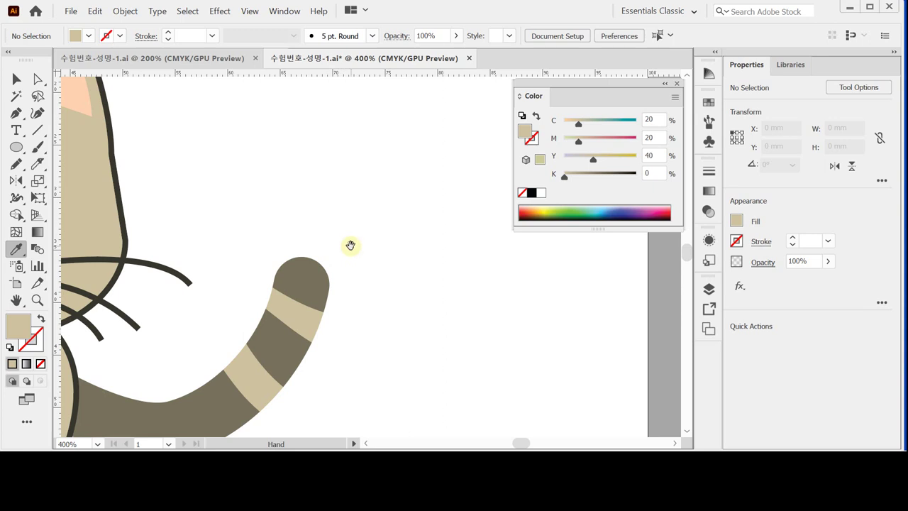
- Save the document with the finished striped tail
{"action": "key", "text": "ctrl+minus"}
{"action": "key", "text": "ctrl"}
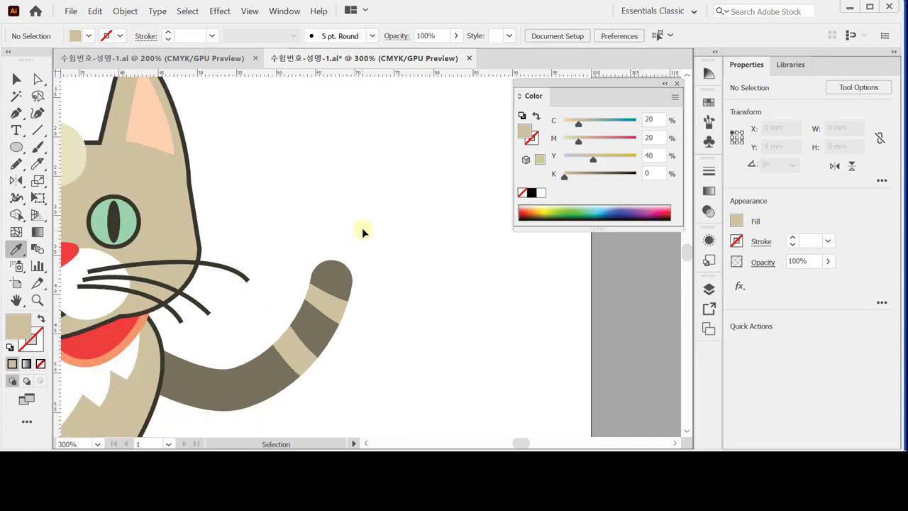
{"action": "key", "text": "ctrl+s"}
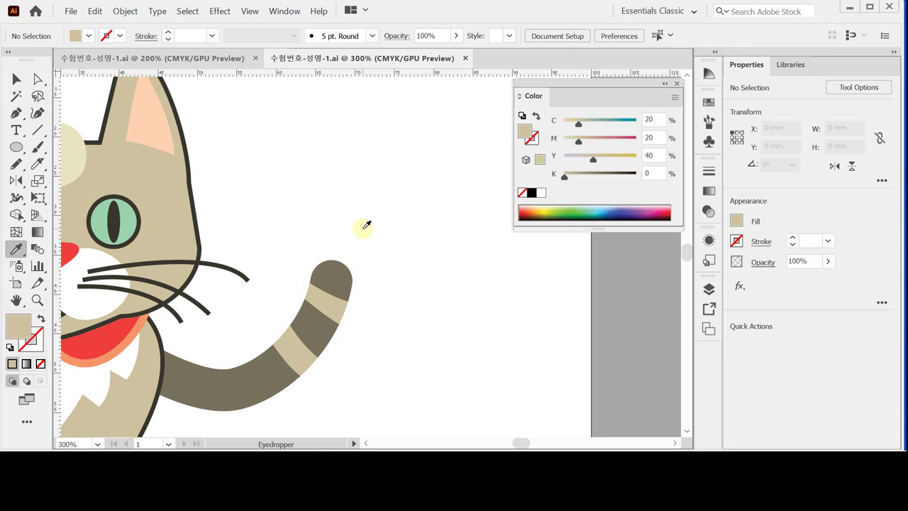
- Show the guides and draw a 22 × 22 mm circle centred on the vertical guide above the tail
{"action": "key", "text": "ctrl"}
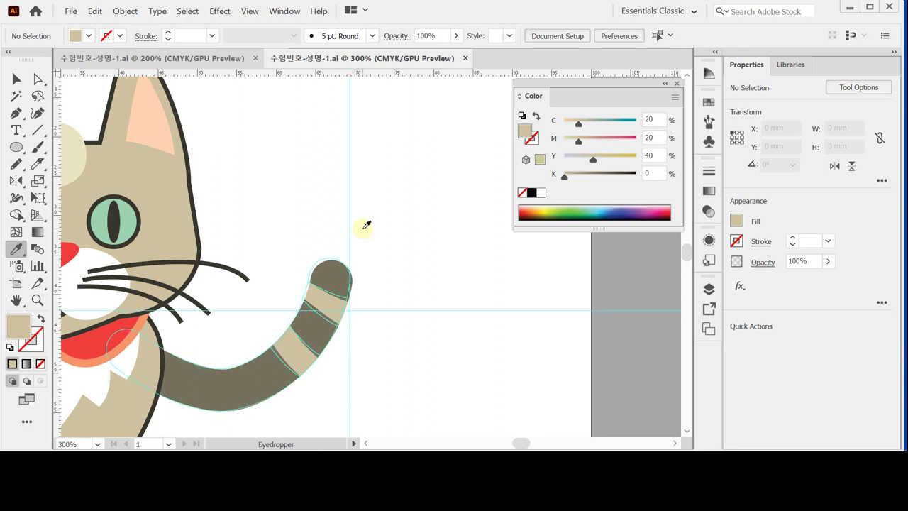
{"action": "scroll", "coordinate": [331, 276], "scroll_direction": "up", "scroll_amount": 3}
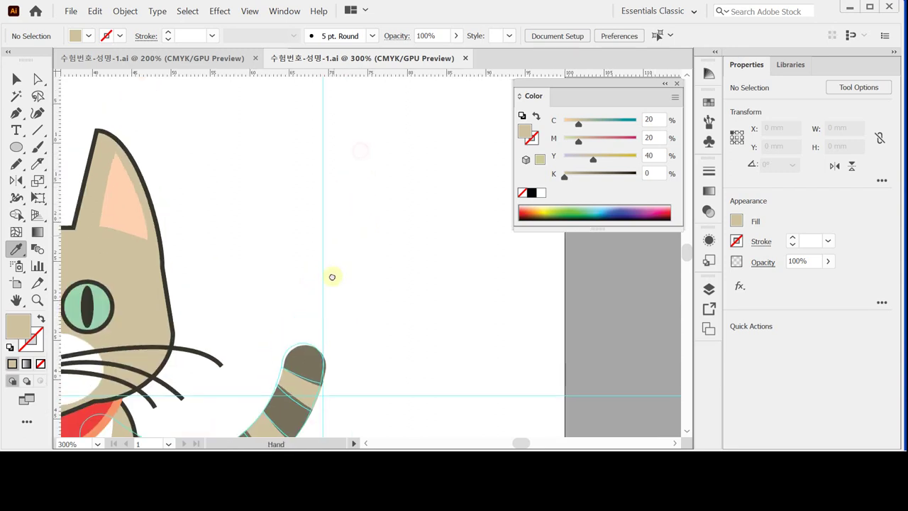
{"action": "key", "text": "ctrl+space"}
{"action": "left_click", "coordinate": [358, 260]}
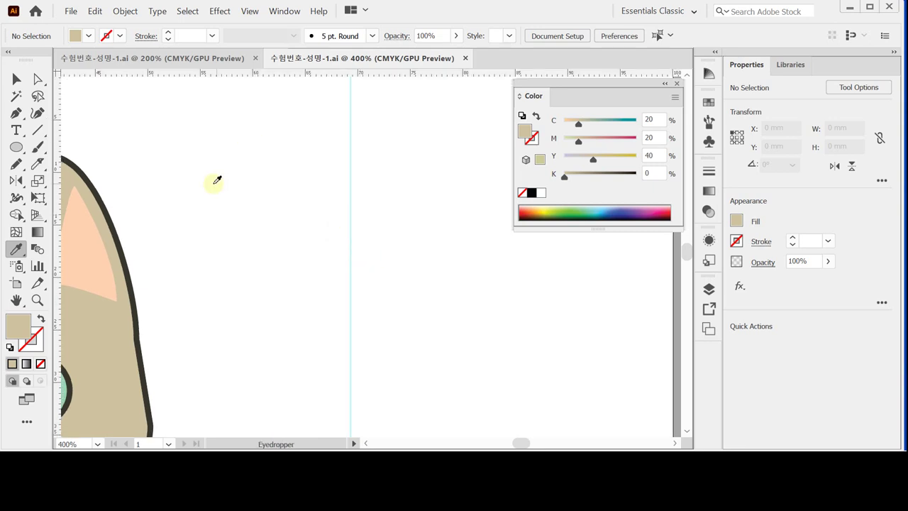
{"action": "left_click", "coordinate": [16, 147]}
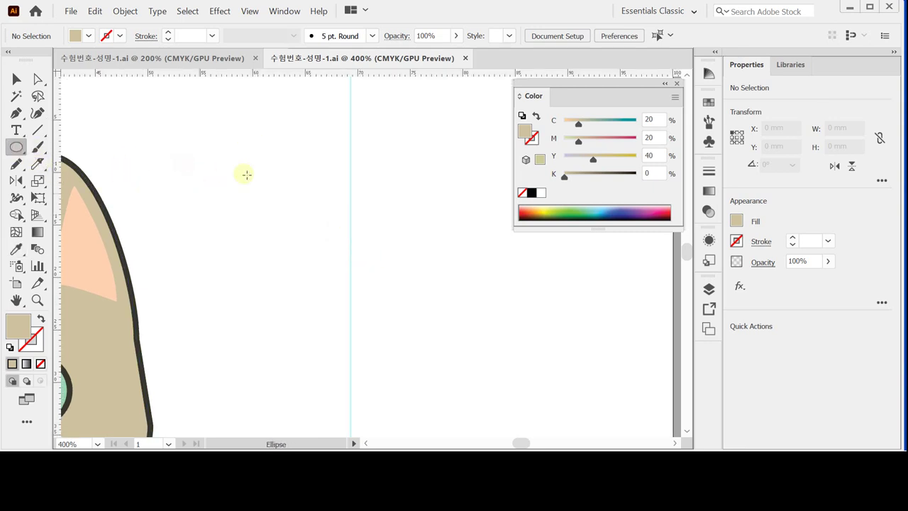
{"action": "left_click", "coordinate": [351, 251]}
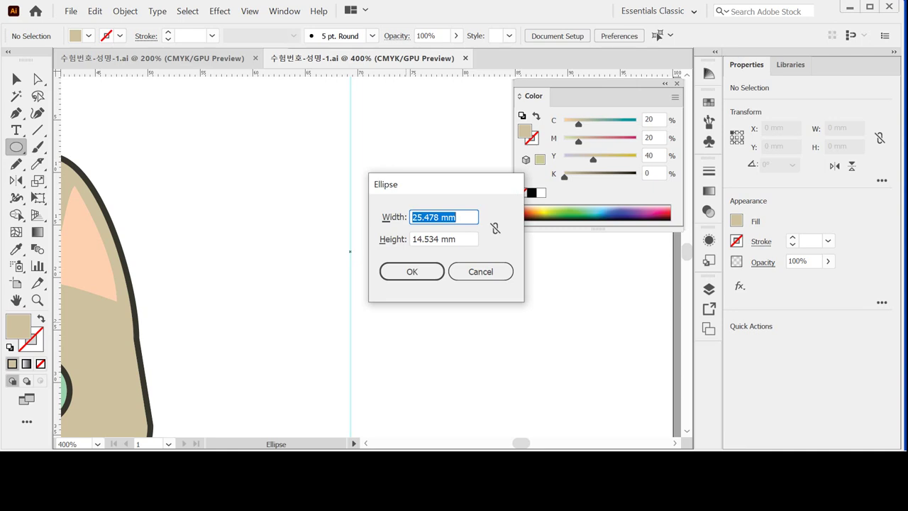
{"action": "type", "text": "22"}
{"action": "key", "text": "Tab"}
{"action": "type", "text": "22"}
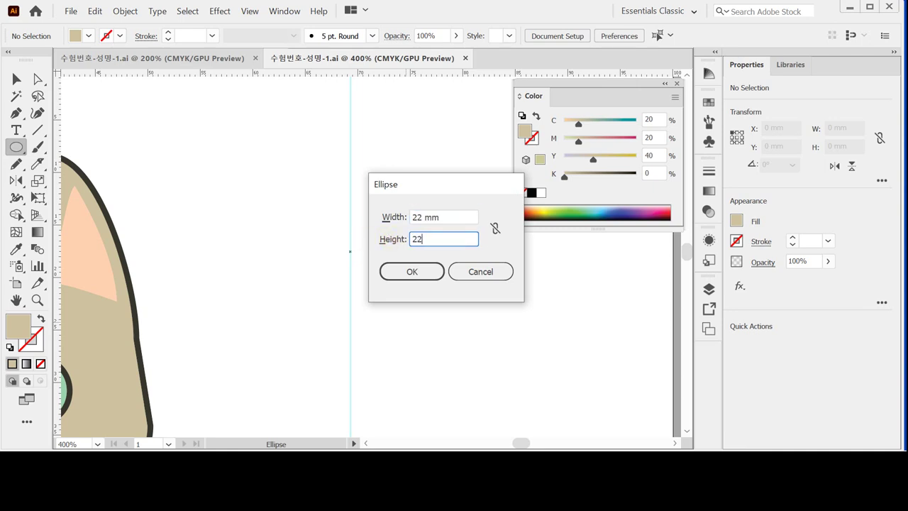
{"action": "left_click", "coordinate": [405, 271]}
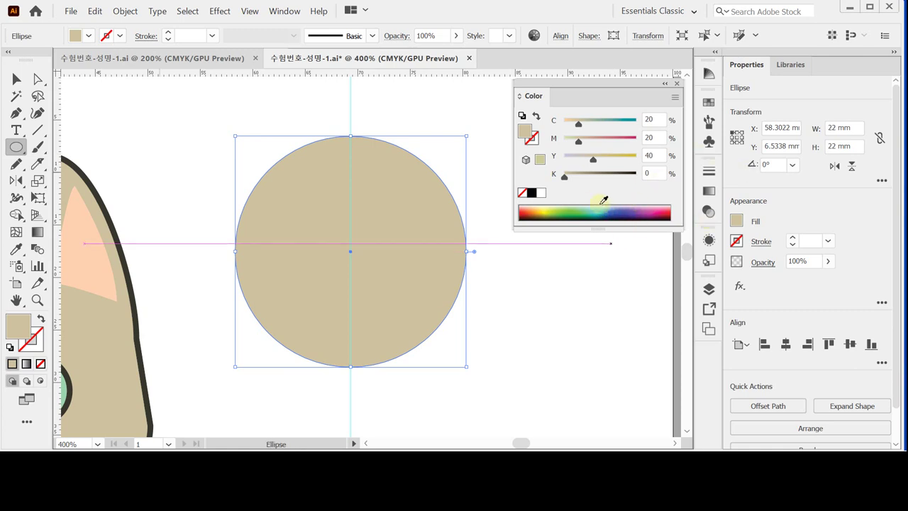
- Fill the circle with C 0, M 50, Y 60, K 0, keeping it selected without a stroke
{"action": "left_click", "coordinate": [540, 192]}
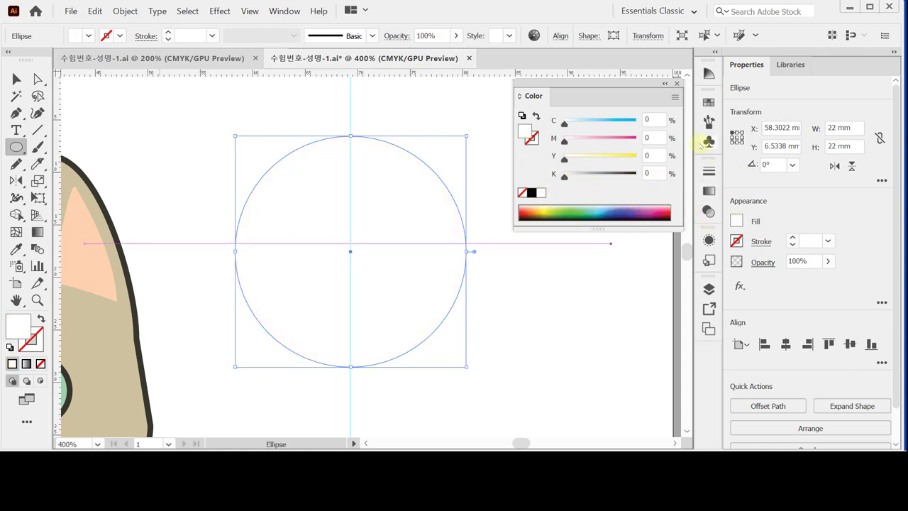
{"action": "left_click", "coordinate": [647, 138]}
{"action": "type", "text": "50"}
{"action": "left_click", "coordinate": [654, 155]}
{"action": "type", "text": "60"}
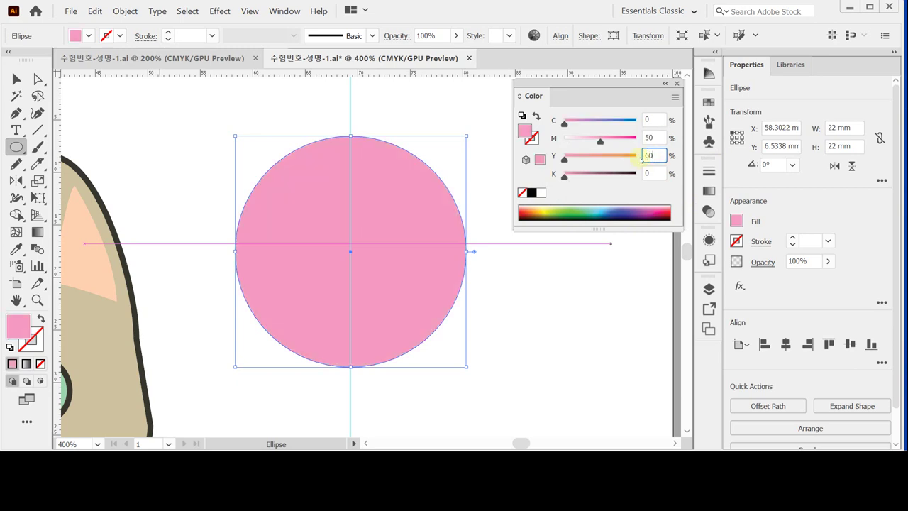
{"action": "key", "text": "Return"}
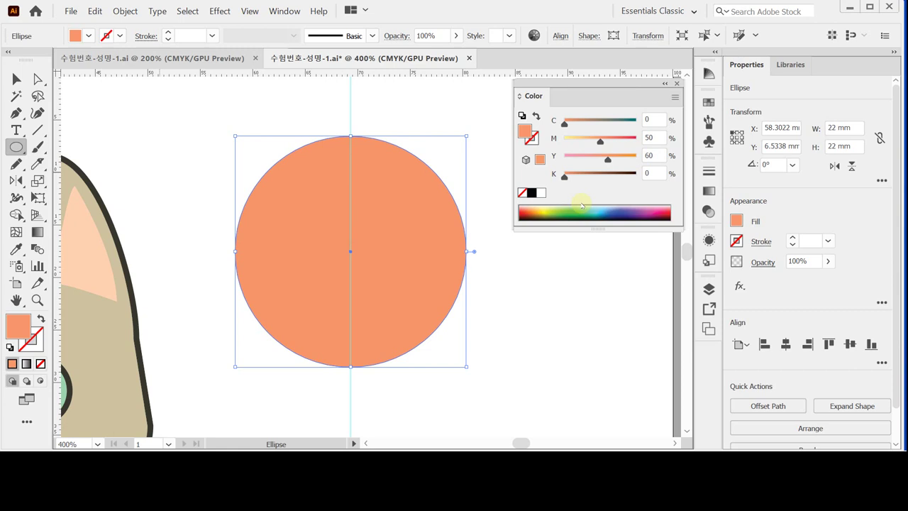
{"action": "left_click", "coordinate": [564, 295], "text": "ctrl"}
{"action": "left_click", "coordinate": [416, 267], "text": "ctrl"}
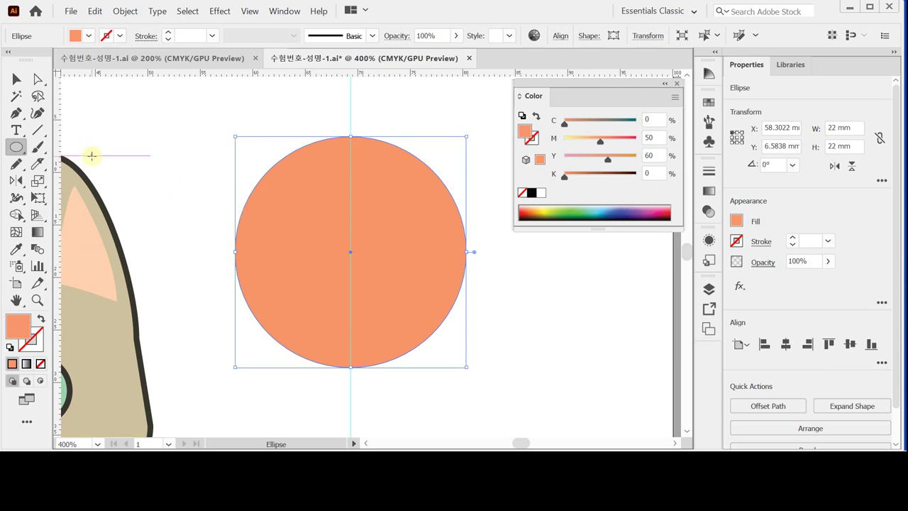
- Select only the circle's top anchor point and nudge it 6 mm down along the vertical guide
{"action": "left_click", "coordinate": [38, 79]}
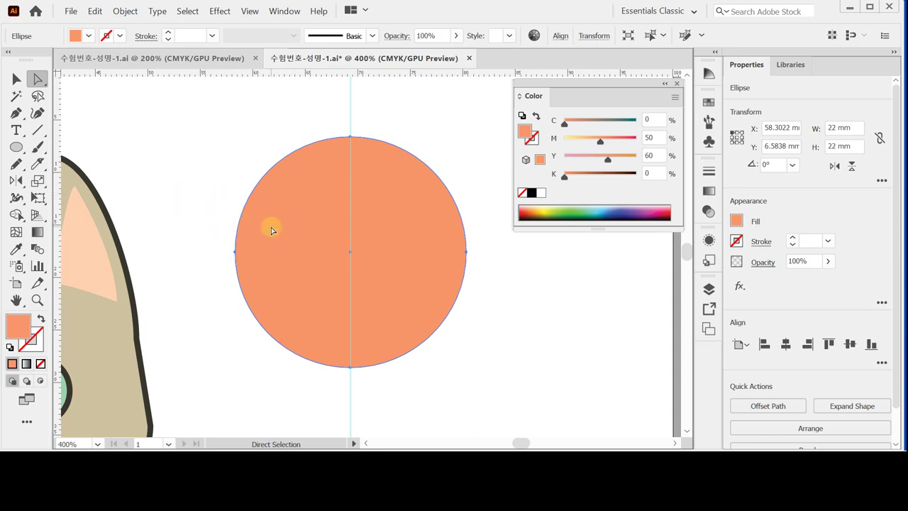
{"action": "key", "text": "space"}
{"action": "left_click_drag", "start_coordinate": [366, 218], "coordinate": [337, 228]}
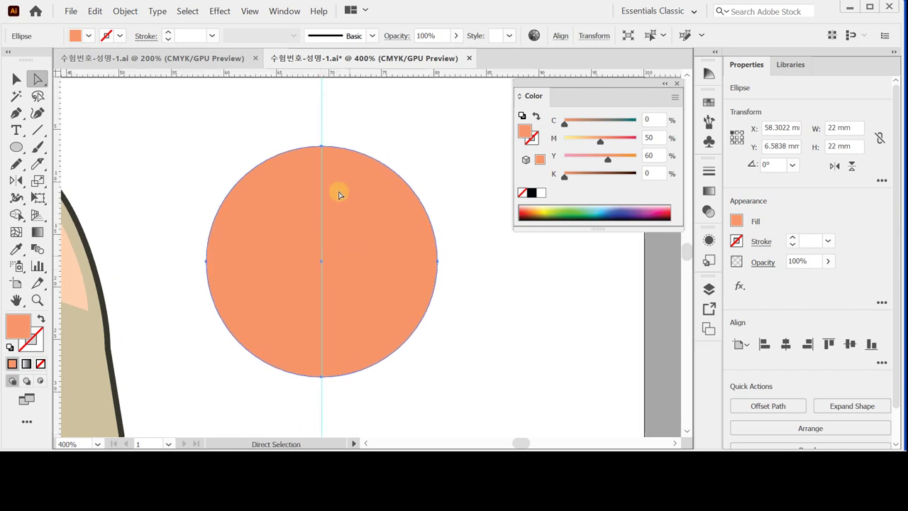
{"action": "left_click_drag", "start_coordinate": [310, 131], "coordinate": [344, 173]}
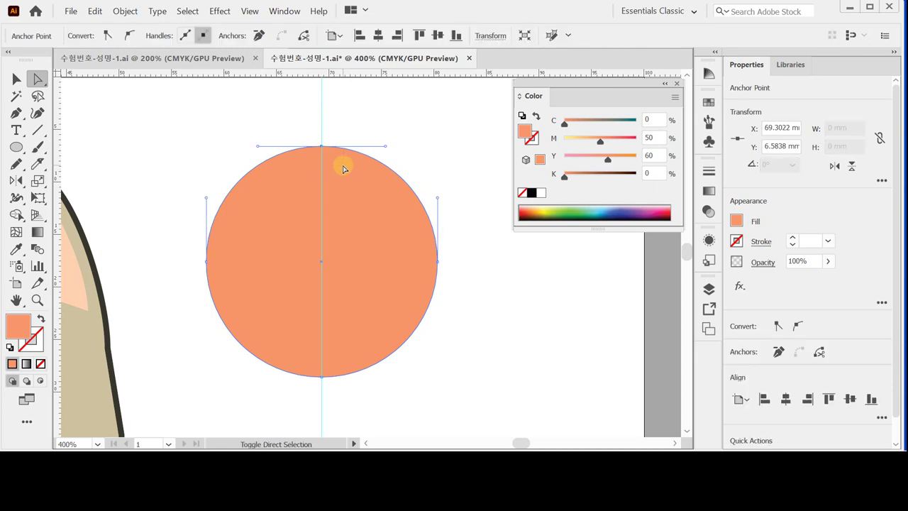
{"action": "key", "text": "Down"}
{"action": "key", "text": "Down"}
{"action": "key", "text": "Down"}
{"action": "key", "text": "Down"}
{"action": "key", "text": "Down"}
{"action": "key", "text": "Down"}
{"action": "key", "text": "Down"}
{"action": "key", "text": "Down"}
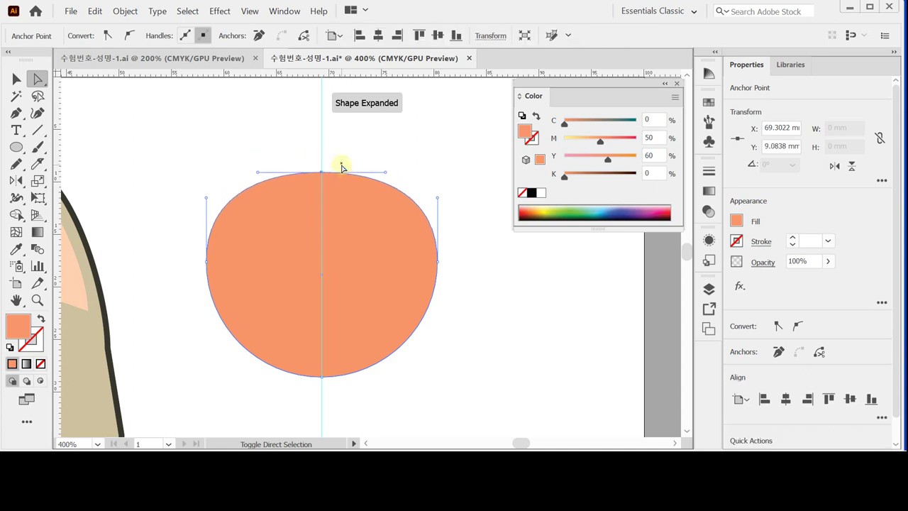
{"action": "key", "text": "Down"}
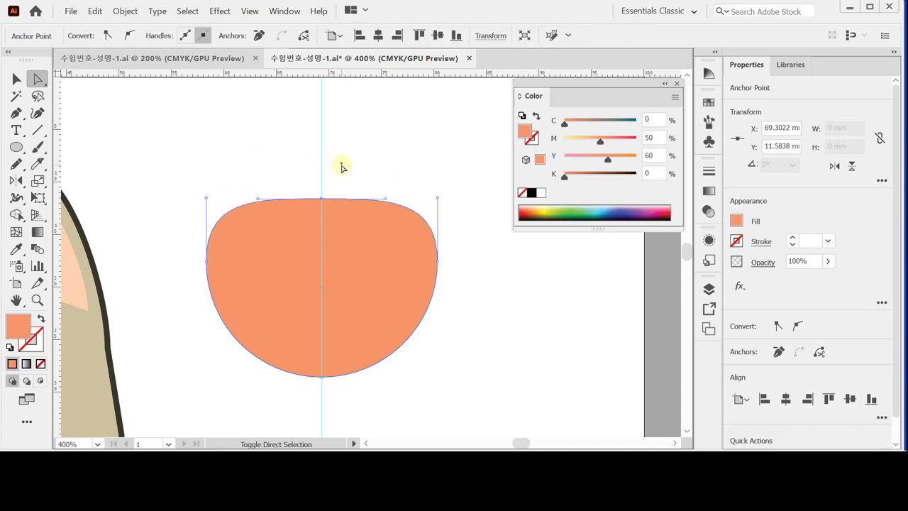
{"action": "key", "text": "Down"}
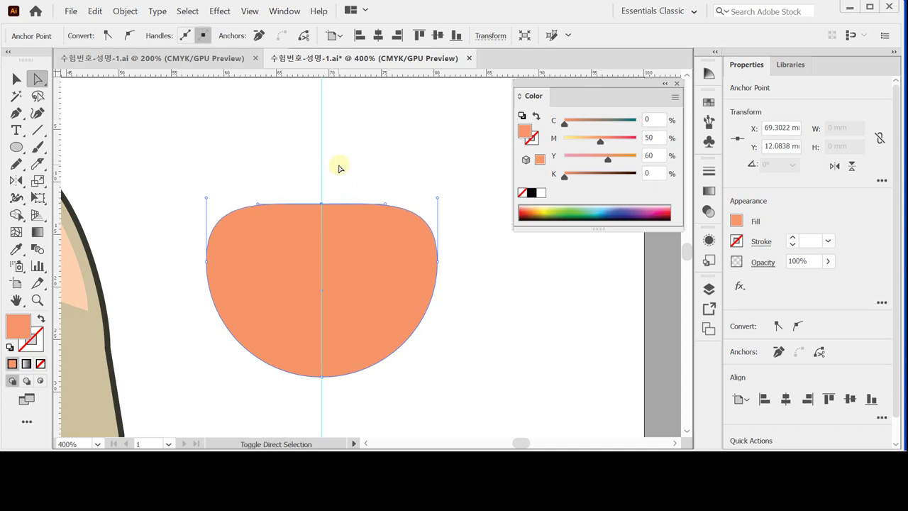
{"action": "key", "text": "Down"}
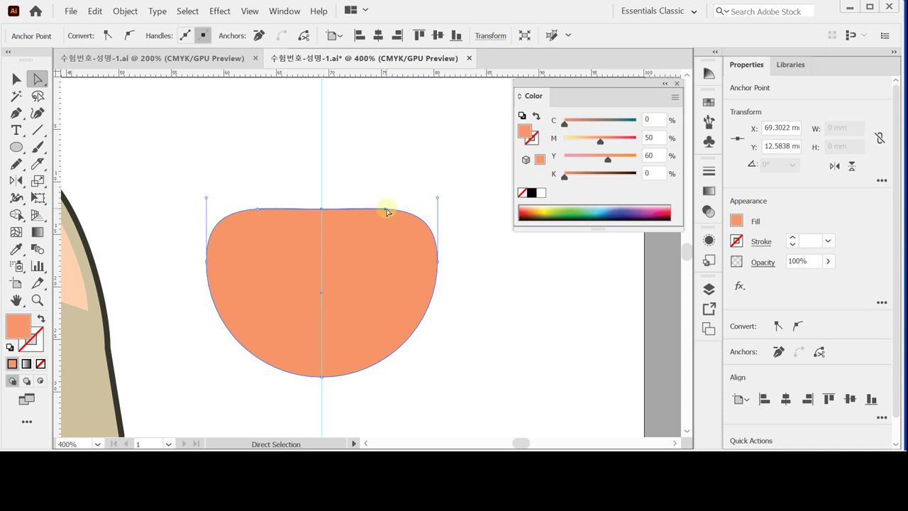
- Swing both direction handles of the top anchor upward independently to form the heart's two rounded lobes
{"action": "key", "text": "alt"}
{"action": "left_click_drag", "start_coordinate": [385, 209], "coordinate": [382, 123]}
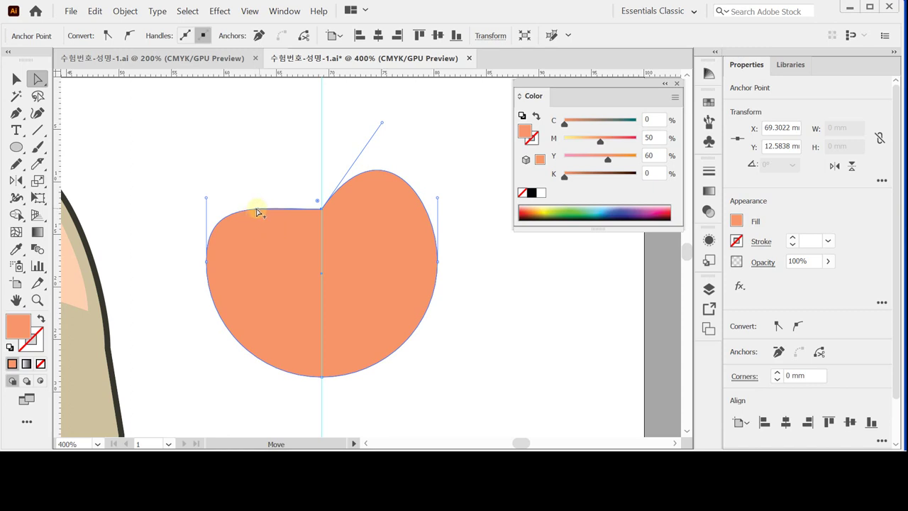
{"action": "left_click_drag", "start_coordinate": [257, 208], "coordinate": [262, 126]}
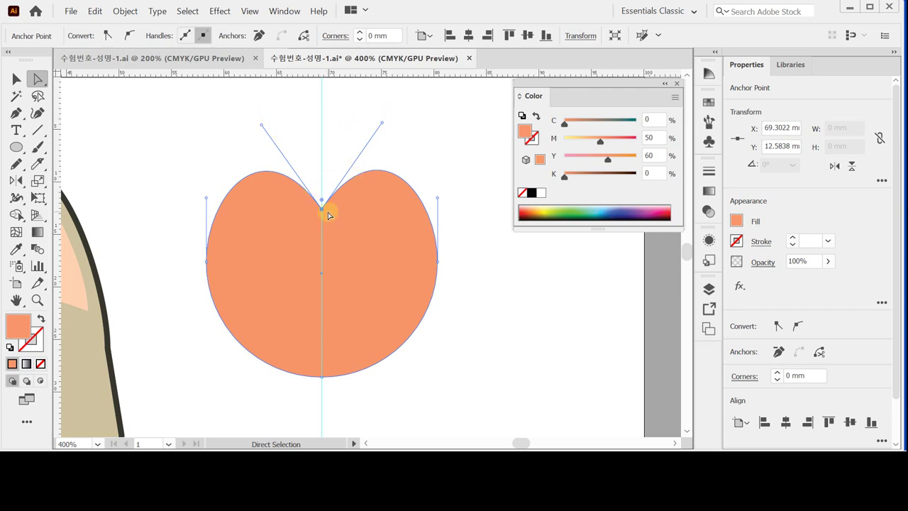
- Swing both direction handles of the bottom anchor upward independently to form the heart's point, and select the whole heart
{"action": "scroll", "coordinate": [315, 372], "scroll_direction": "down", "scroll_amount": 1}
{"action": "left_click", "coordinate": [320, 354]}
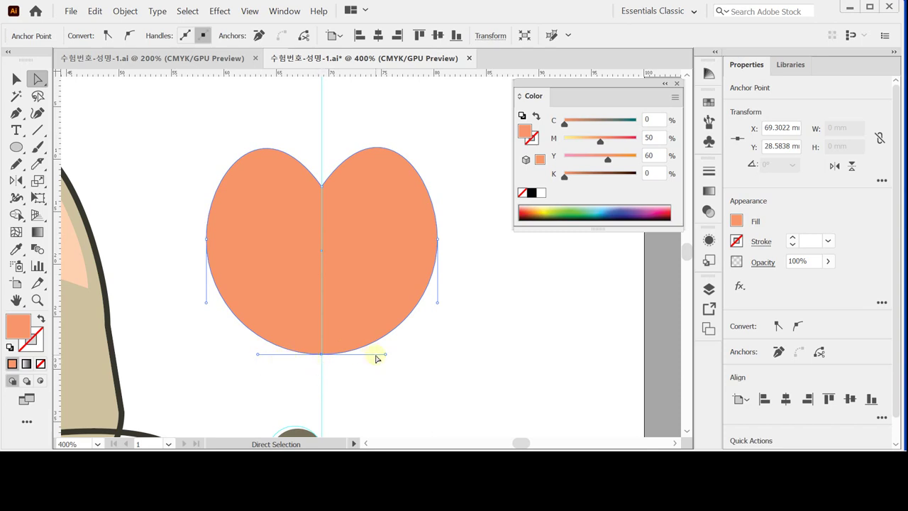
{"action": "key", "text": "alt"}
{"action": "left_click_drag", "start_coordinate": [386, 355], "coordinate": [357, 295]}
{"action": "left_click_drag", "start_coordinate": [358, 301], "coordinate": [359, 303]}
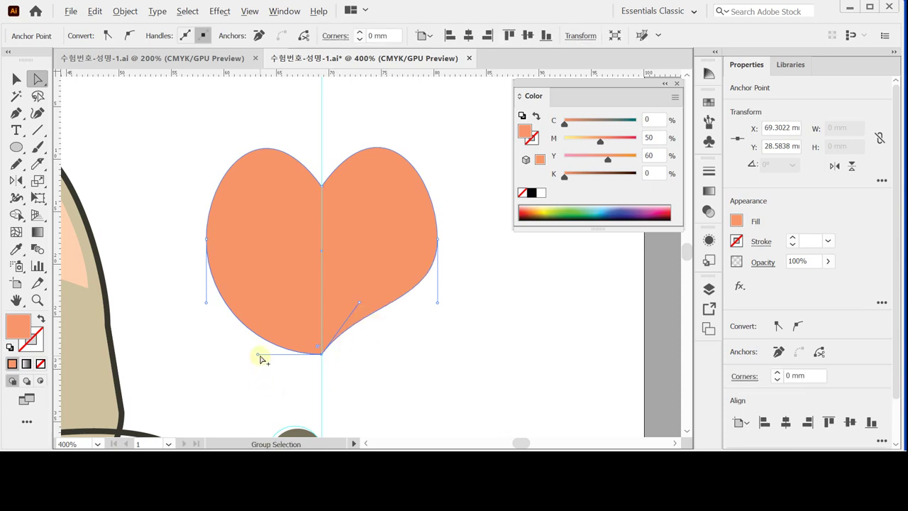
{"action": "left_click_drag", "start_coordinate": [258, 356], "coordinate": [283, 305]}
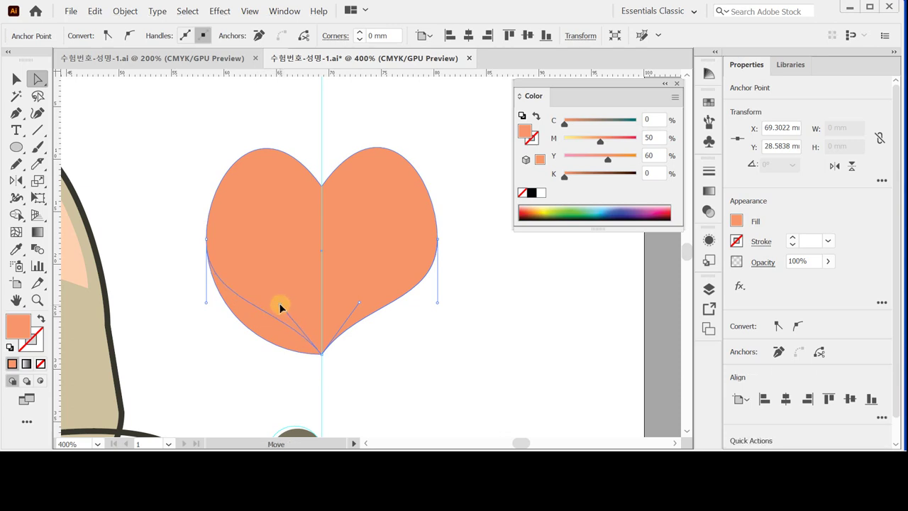
{"action": "left_click_drag", "start_coordinate": [280, 306], "coordinate": [281, 305]}
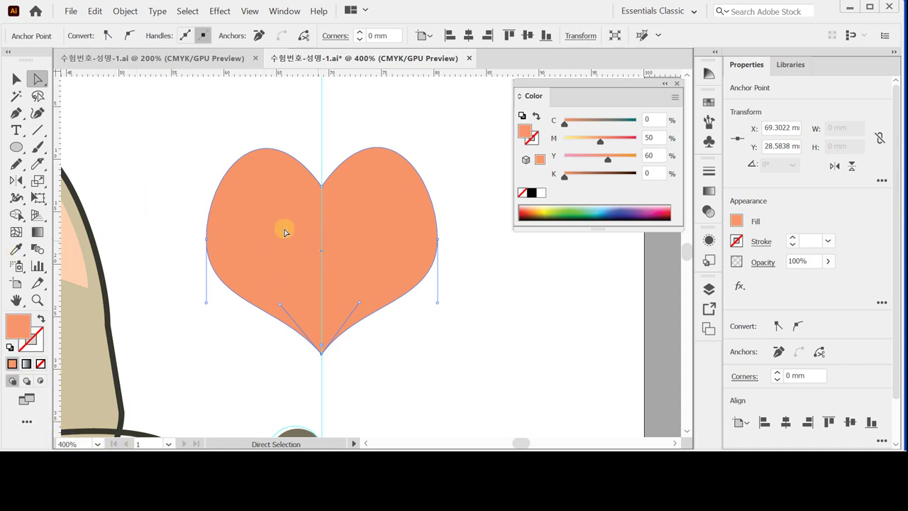
{"action": "key", "text": "ctrl"}
{"action": "key", "text": "ctrl"}
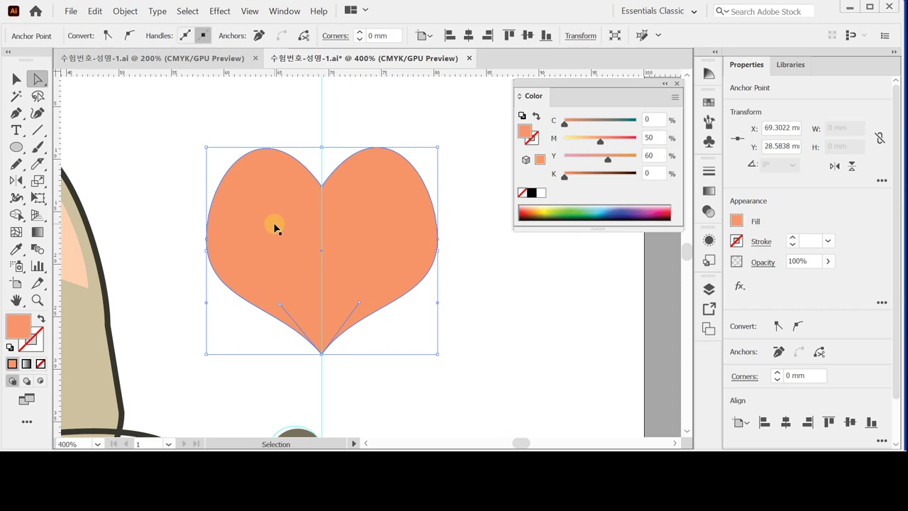
{"action": "left_click", "coordinate": [275, 226], "text": "ctrl"}
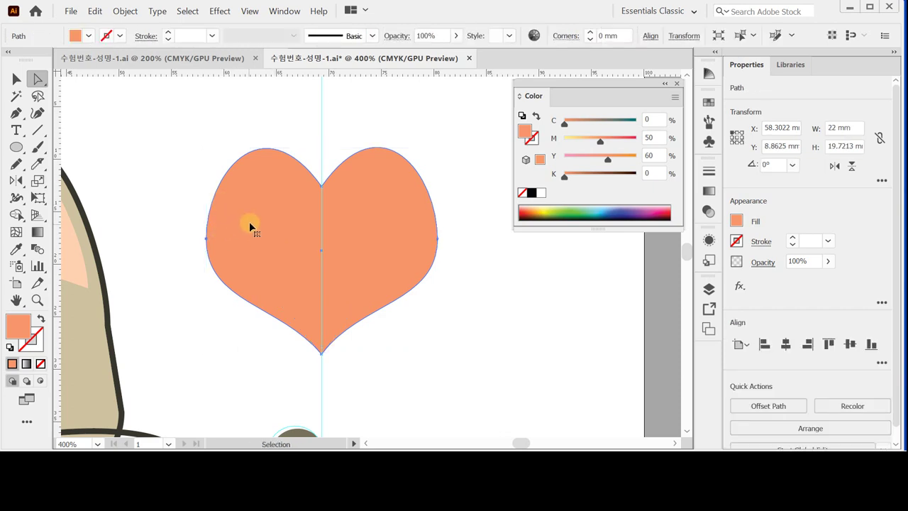
{"action": "key", "text": "ctrl"}
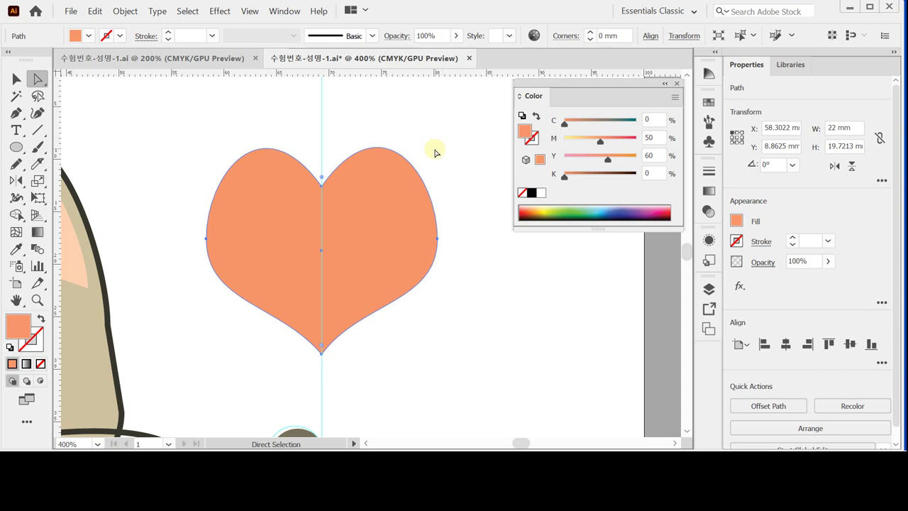
{"action": "left_click", "coordinate": [250, 11]}
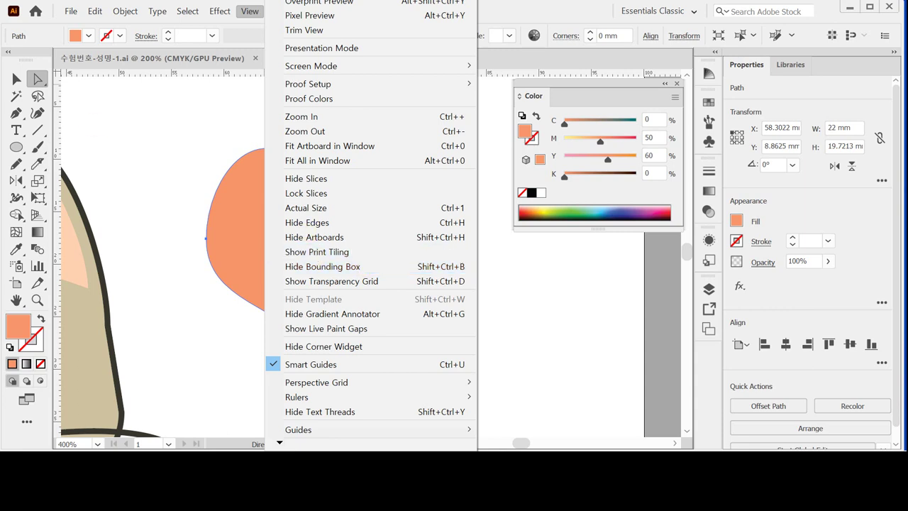
{"action": "left_click", "coordinate": [16, 79]}
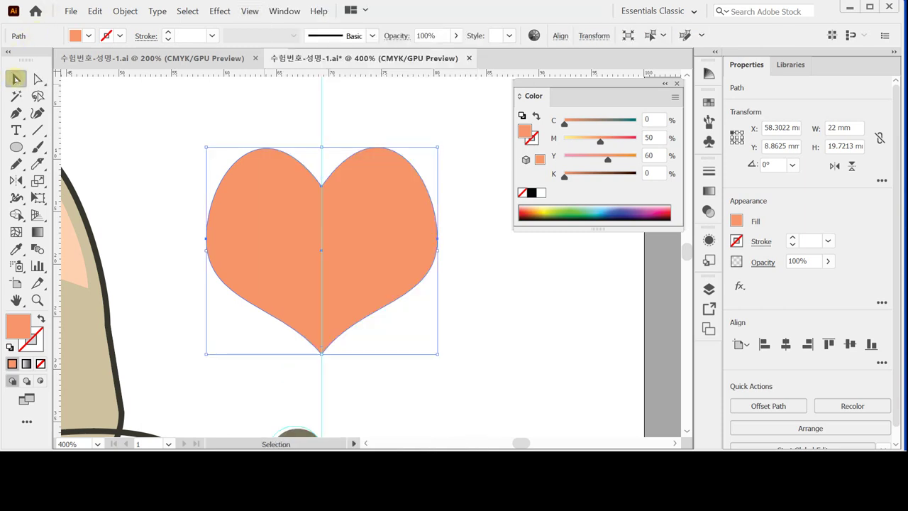
{"action": "left_click", "coordinate": [37, 78]}
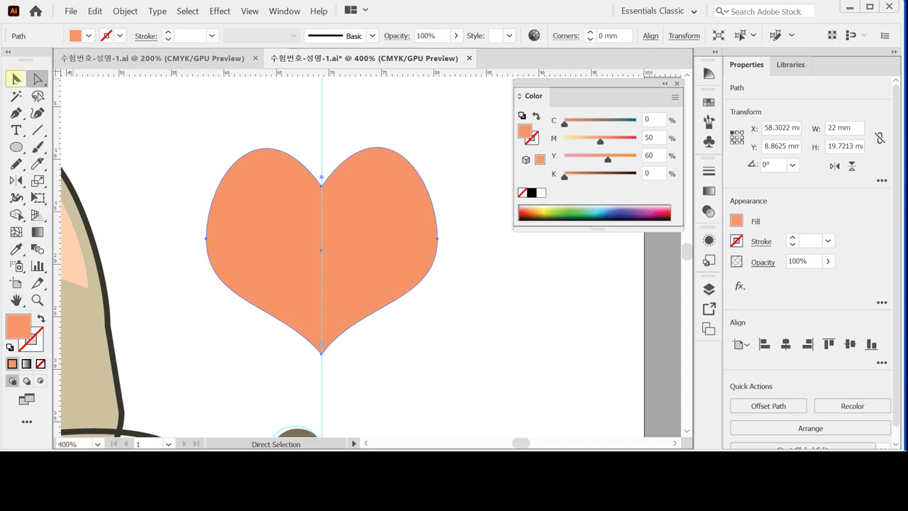
- Rotate the orange heart about 14° clockwise and shift it slightly to the right above the tail
{"action": "left_click", "coordinate": [16, 79]}
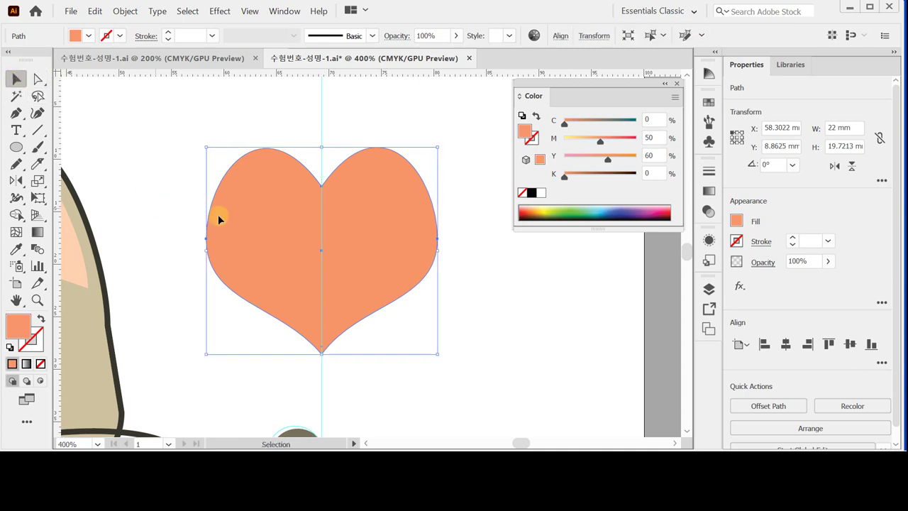
{"action": "left_click", "coordinate": [167, 195]}
{"action": "left_click", "coordinate": [252, 204]}
{"action": "left_click_drag", "start_coordinate": [440, 140], "coordinate": [461, 178]}
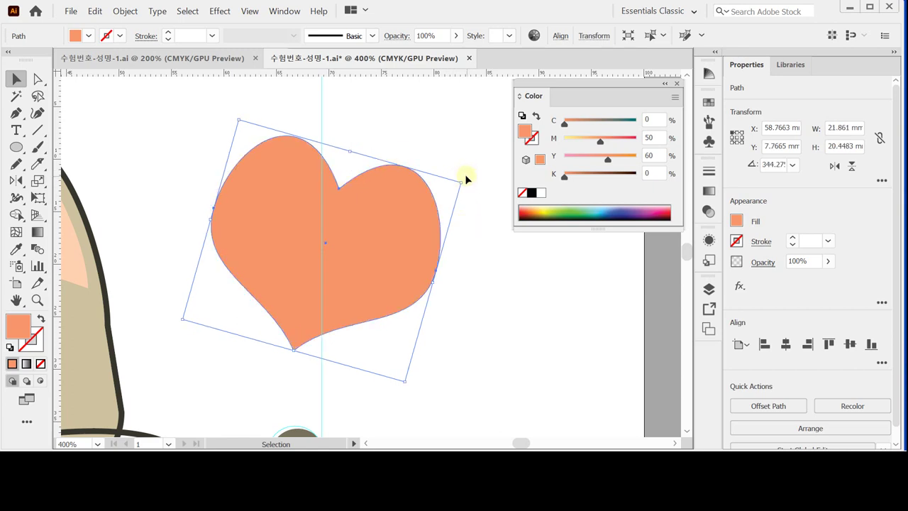
{"action": "left_click", "coordinate": [470, 190]}
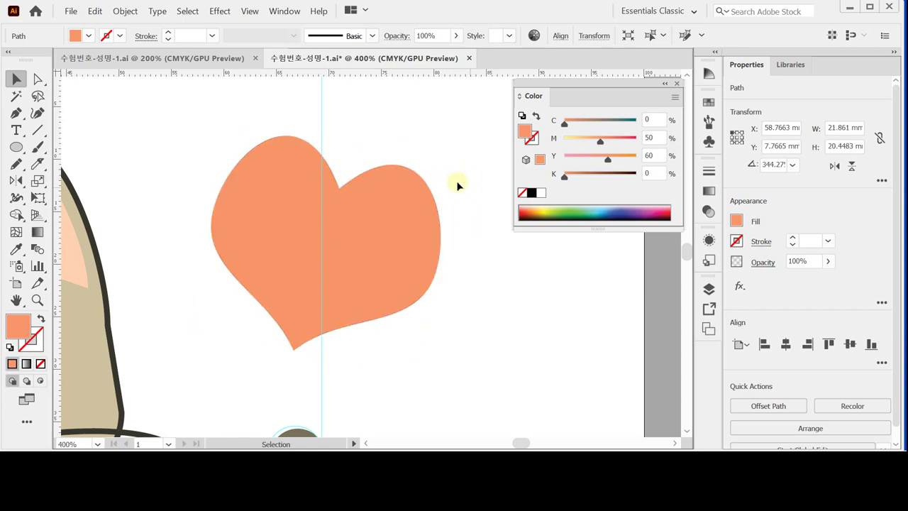
{"action": "key", "text": "ctrl+z"}
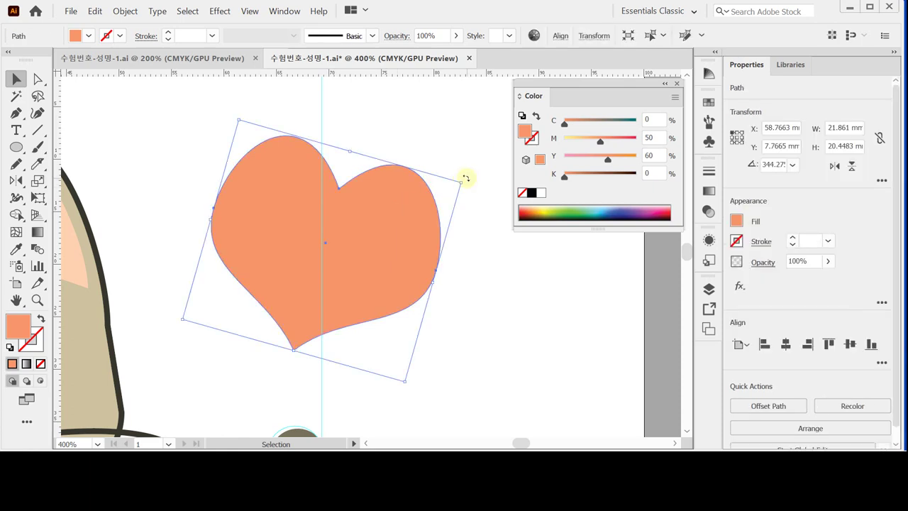
{"action": "left_click_drag", "start_coordinate": [466, 178], "coordinate": [472, 191]}
{"action": "left_click_drag", "start_coordinate": [400, 242], "coordinate": [418, 247]}
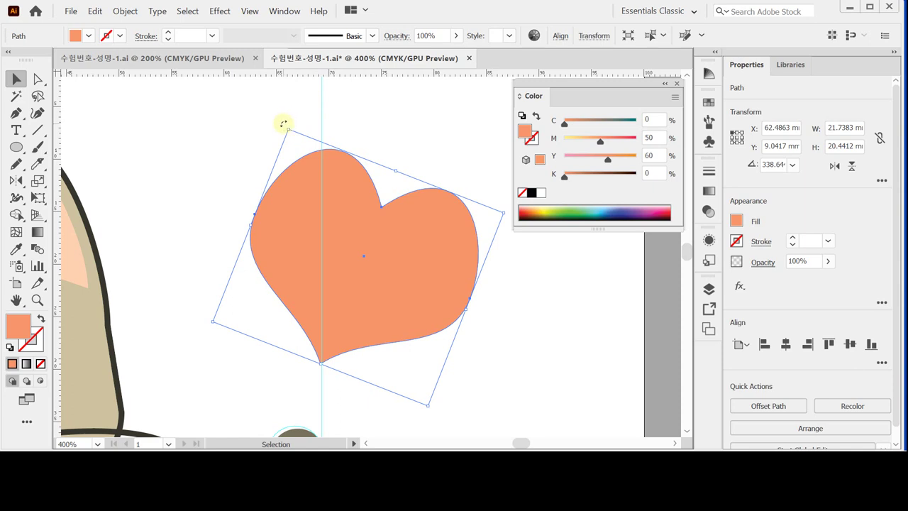
{"action": "left_click_drag", "start_coordinate": [282, 122], "coordinate": [260, 128]}
{"action": "left_click_drag", "start_coordinate": [402, 285], "coordinate": [391, 275]}
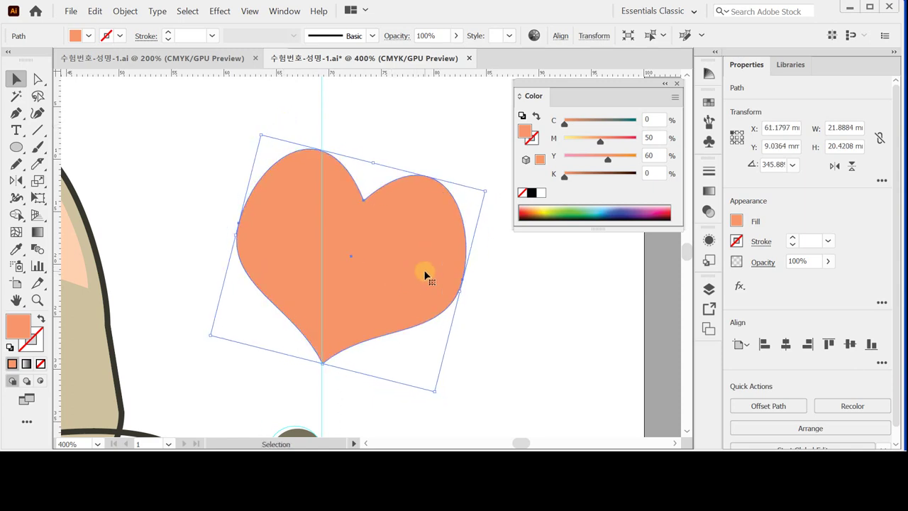
- Create a copy of the tilted heart scaled uniformly to 60%
{"action": "left_click", "coordinate": [37, 180]}
{"action": "double_click", "coordinate": [37, 181]}
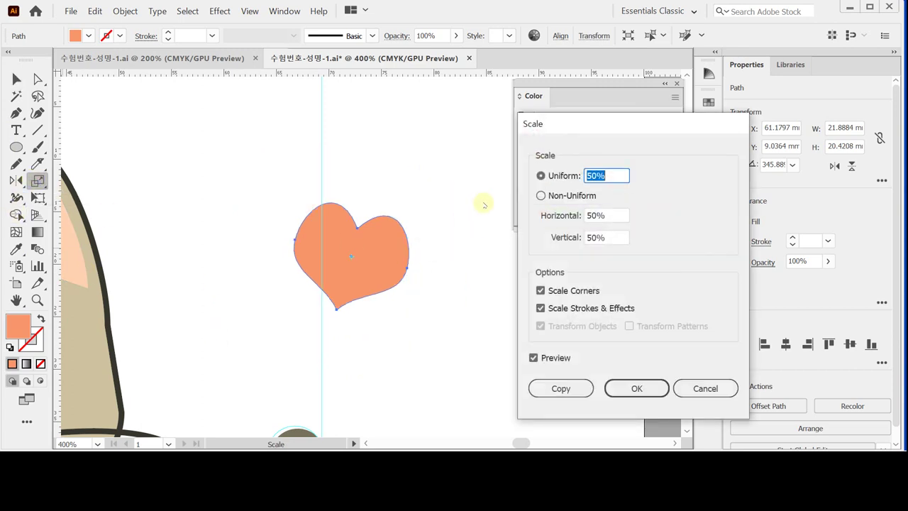
{"action": "type", "text": "60"}
{"action": "key", "text": "Tab"}
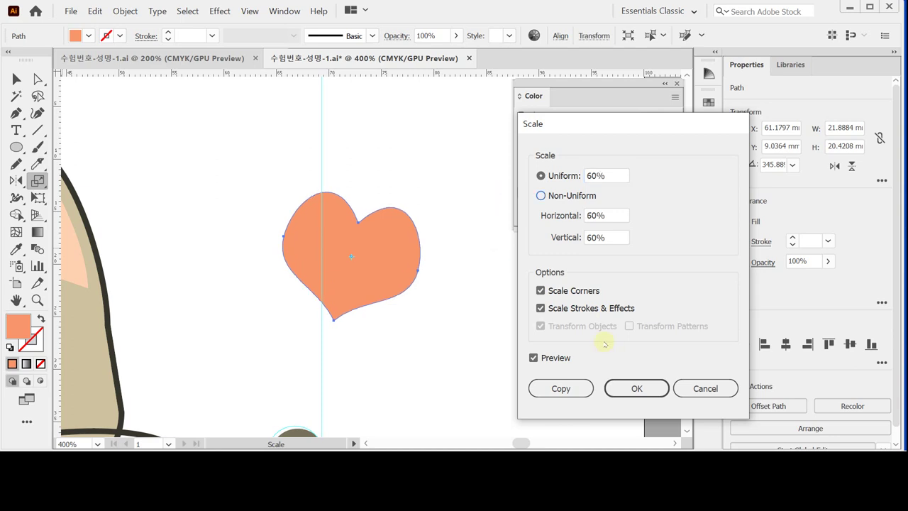
{"action": "left_click", "coordinate": [552, 387]}
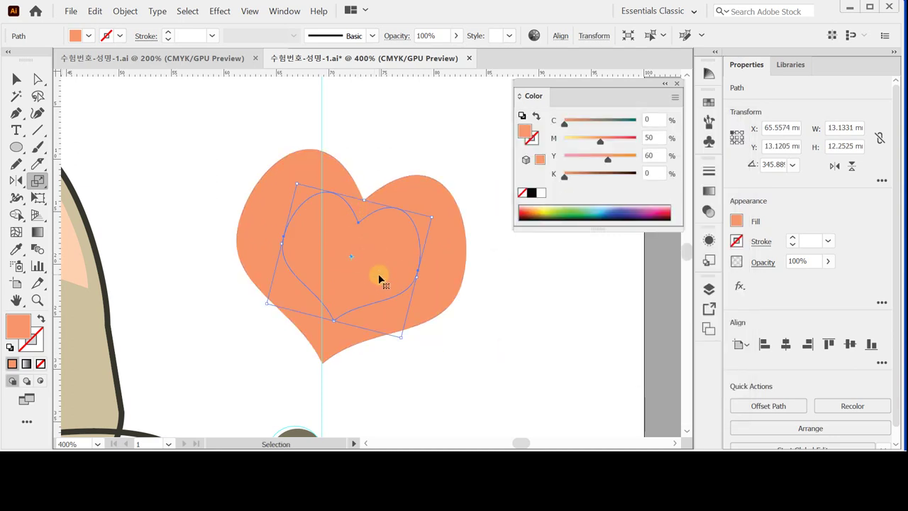
- Place the smaller heart just right of the large one and rotate it about 52° further clockwise
{"action": "left_click_drag", "start_coordinate": [383, 277], "coordinate": [476, 295]}
{"action": "key", "text": "space"}
{"action": "left_click", "coordinate": [493, 276]}
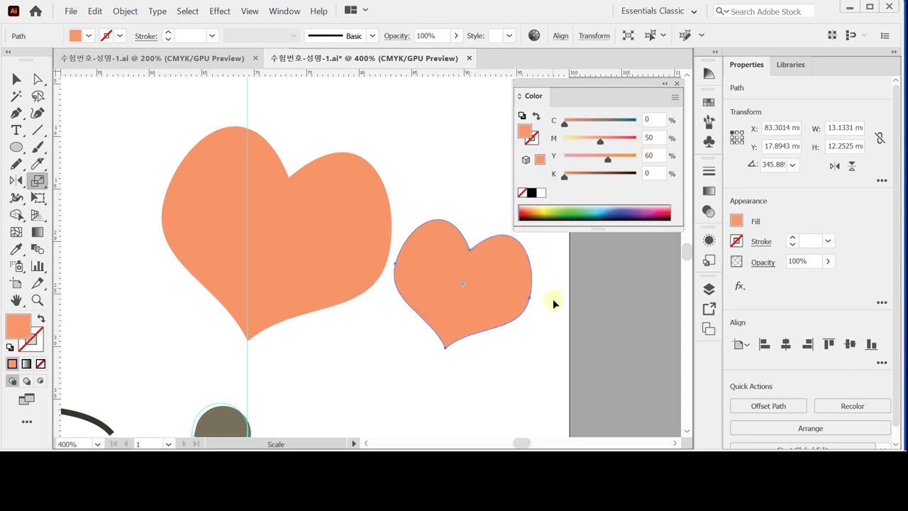
{"action": "left_click", "coordinate": [475, 269]}
{"action": "key", "text": "v"}
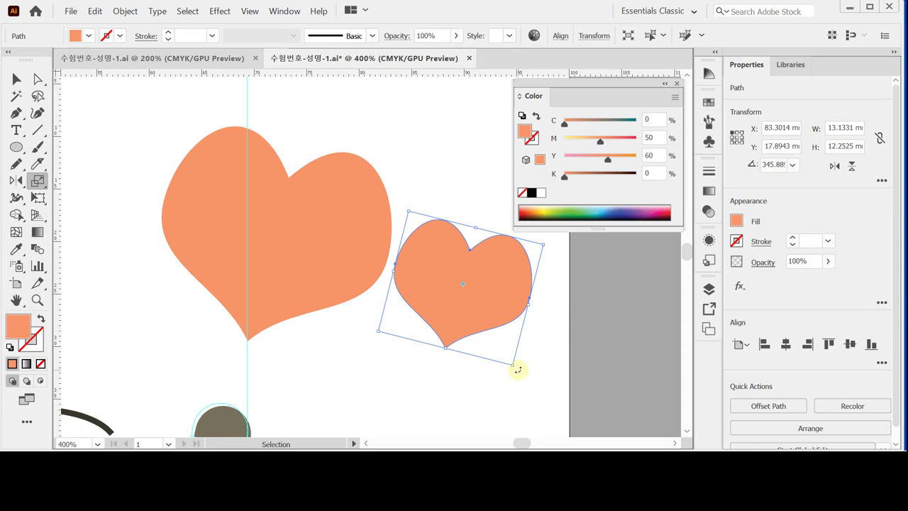
{"action": "left_click_drag", "start_coordinate": [519, 369], "coordinate": [436, 367]}
{"action": "left_click_drag", "start_coordinate": [450, 312], "coordinate": [445, 279]}
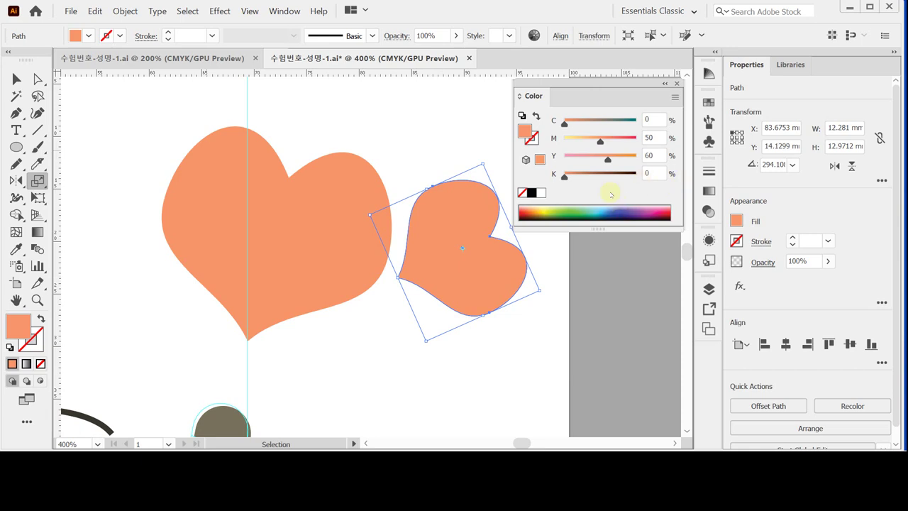
- Fill the small heart with C 0, M 20, Y 30, K 0
{"action": "double_click", "coordinate": [648, 137]}
{"action": "type", "text": "20"}
{"action": "double_click", "coordinate": [650, 156]}
{"action": "type", "text": "30"}
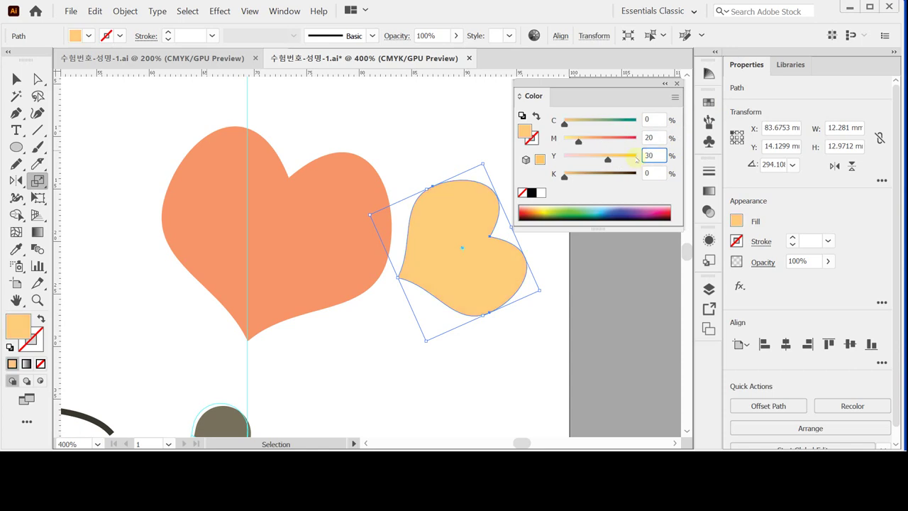
{"action": "key", "text": "Return"}
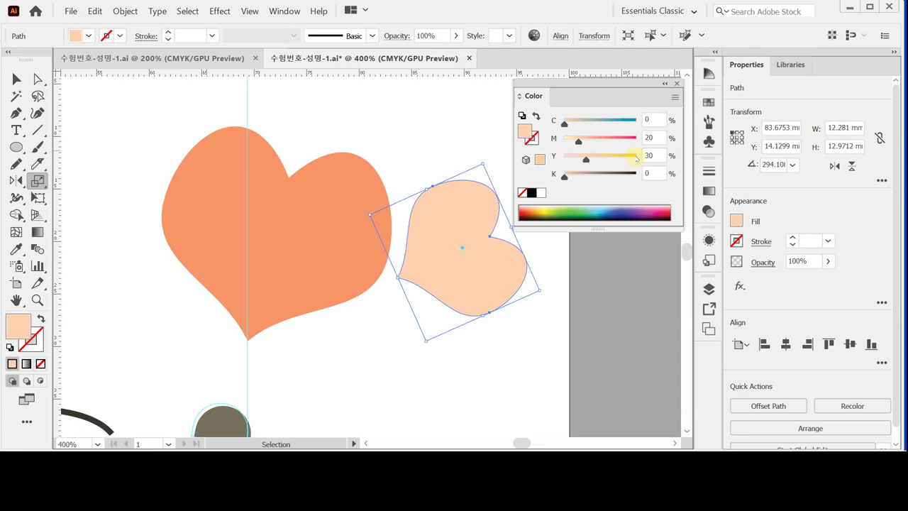
- Reset the Essentials Classic workspace and hide the guides to show the finished artwork cleanly
{"action": "left_click", "coordinate": [186, 123]}
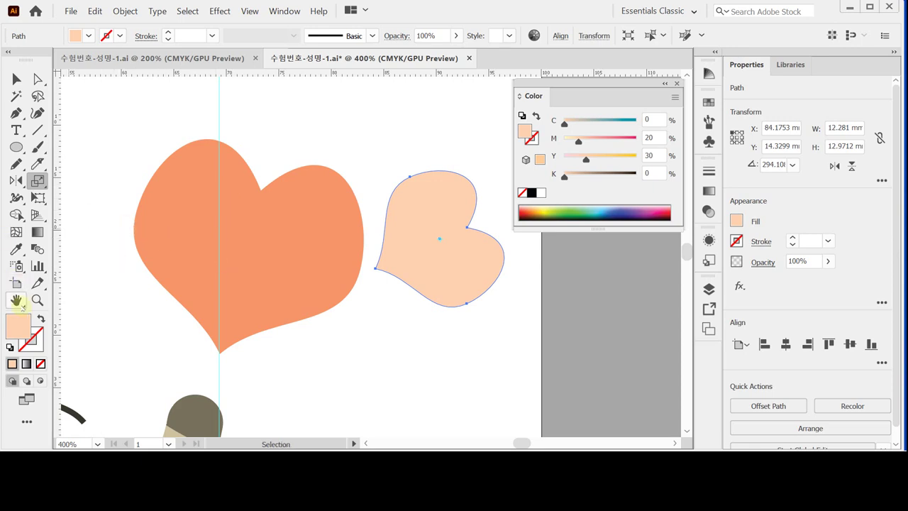
{"action": "double_click", "coordinate": [16, 301]}
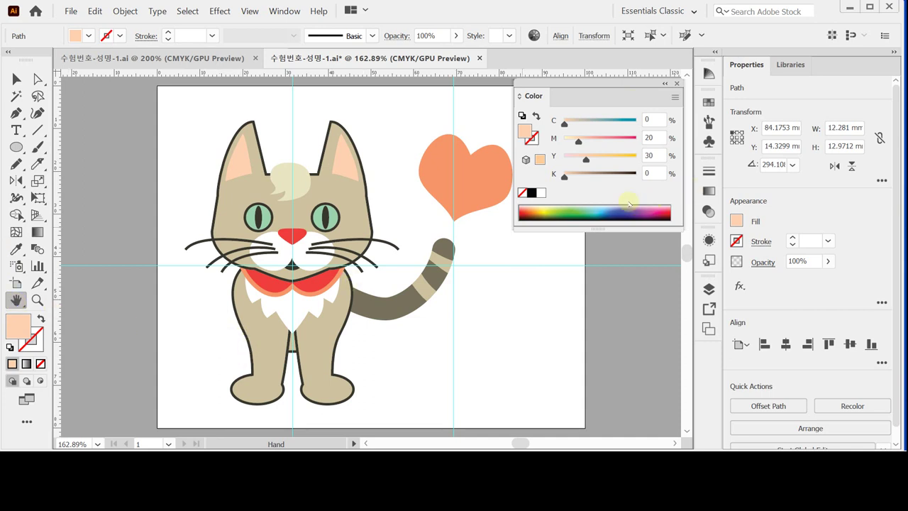
{"action": "left_click", "coordinate": [652, 10]}
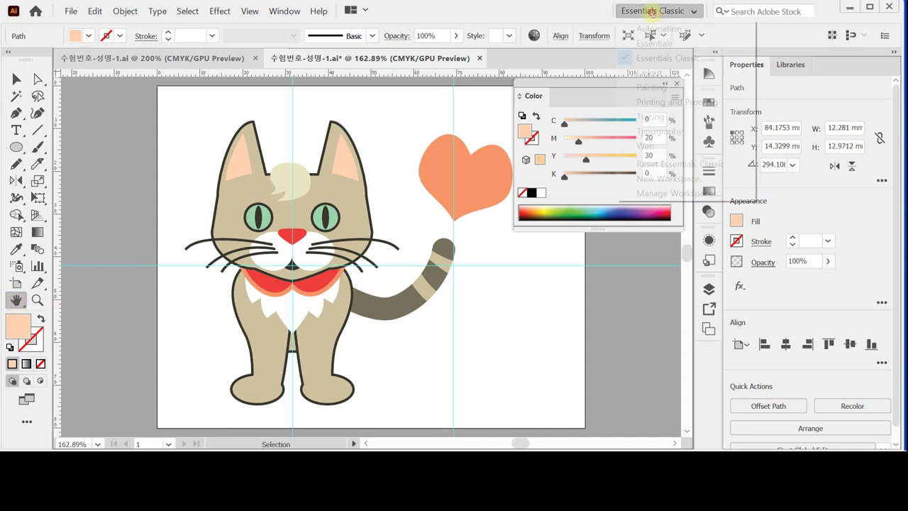
{"action": "left_click", "coordinate": [684, 164]}
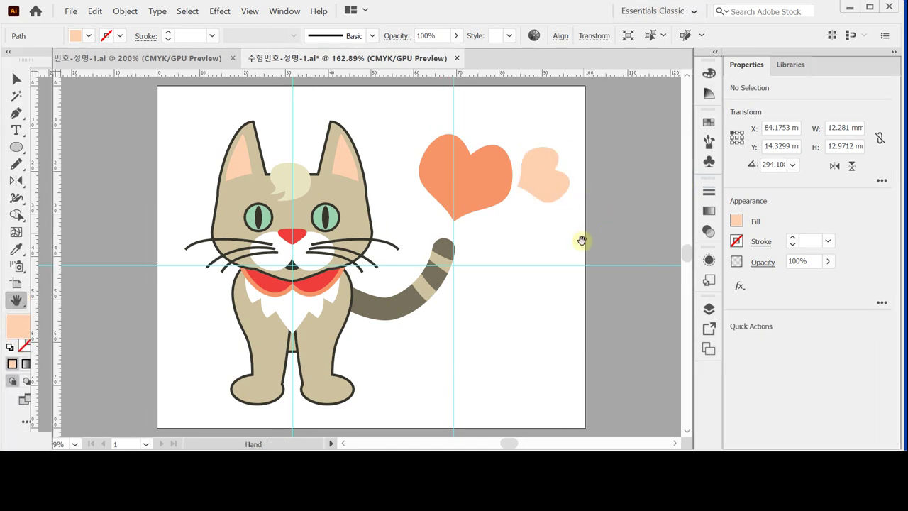
{"action": "right_click", "coordinate": [542, 228]}
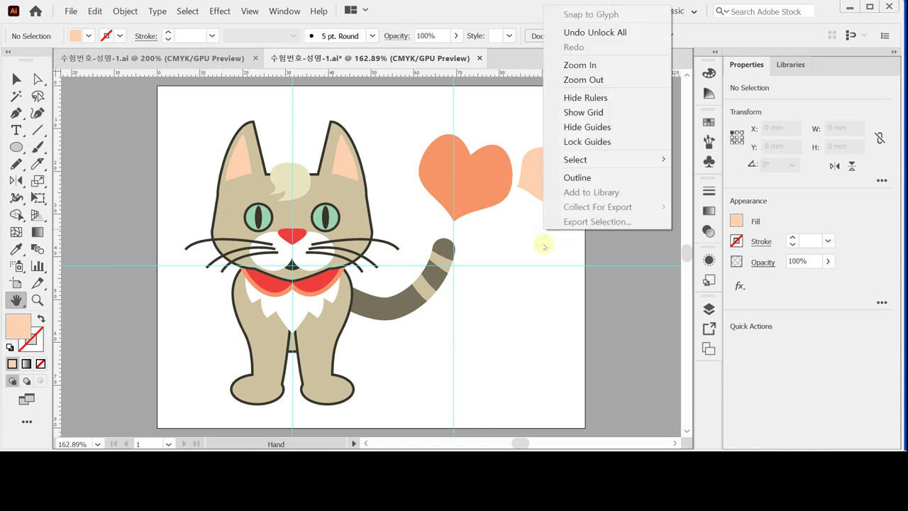
{"action": "left_click", "coordinate": [618, 126]}
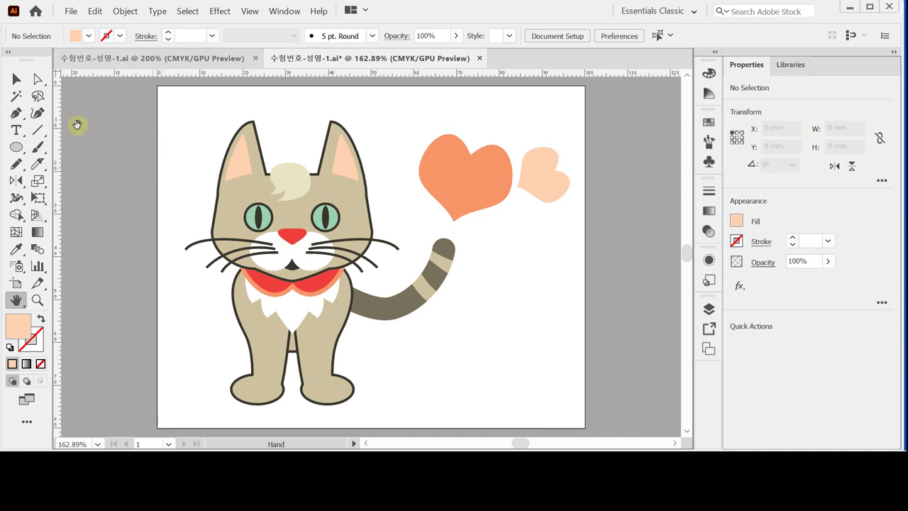
- Save the document as 수험번호-성명-1.ai in the GTQ folder, replacing the existing file, in Illustrator 2020 format with the default options
{"action": "left_click", "coordinate": [72, 11]}
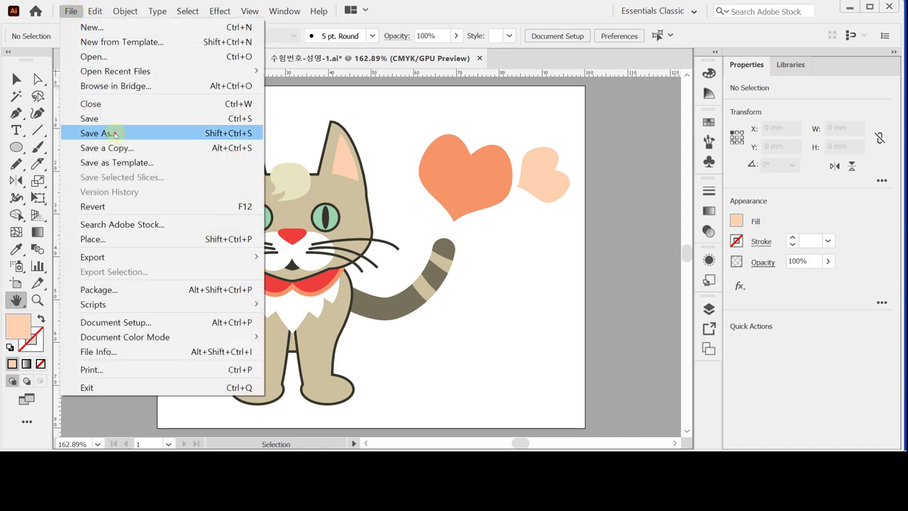
{"action": "left_click", "coordinate": [113, 134]}
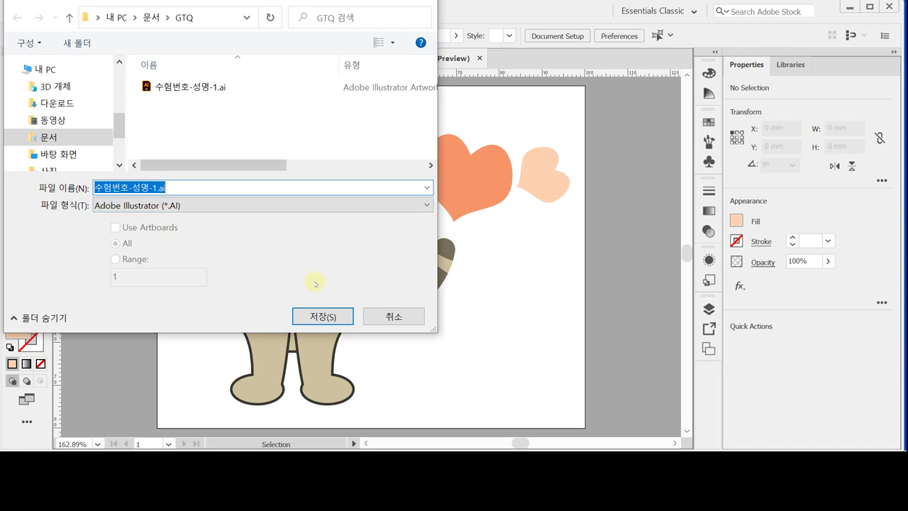
{"action": "left_click", "coordinate": [323, 316]}
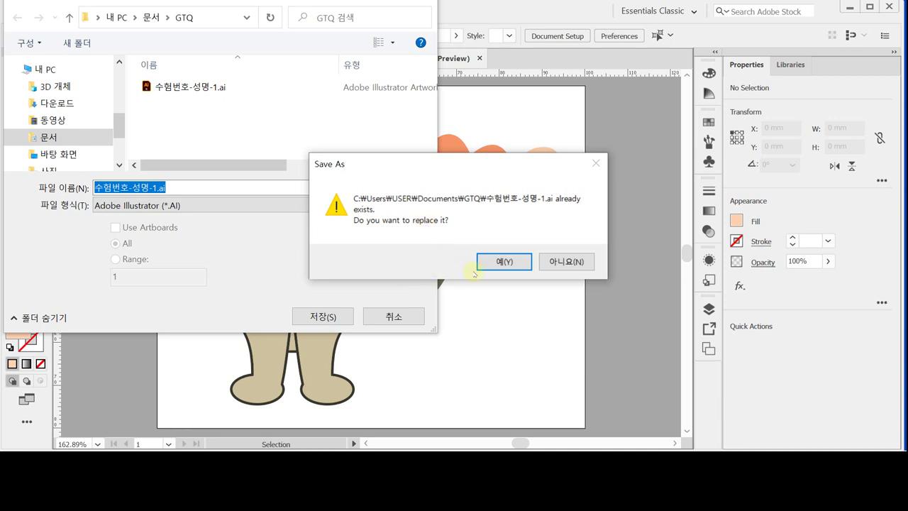
{"action": "left_click", "coordinate": [520, 264]}
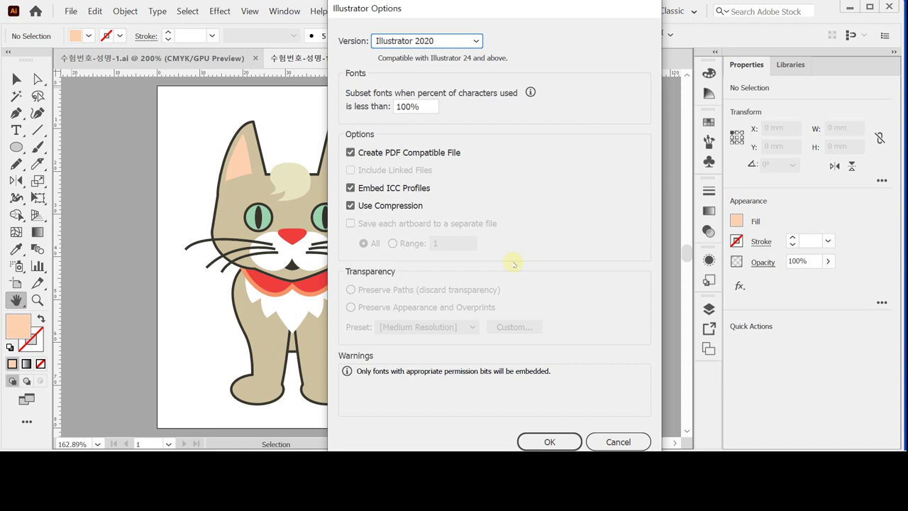
{"action": "key", "text": "Return"}
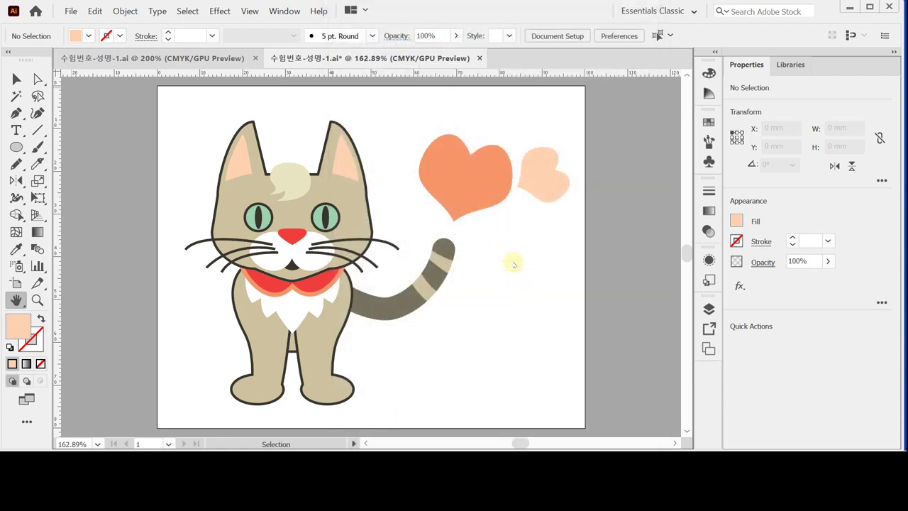